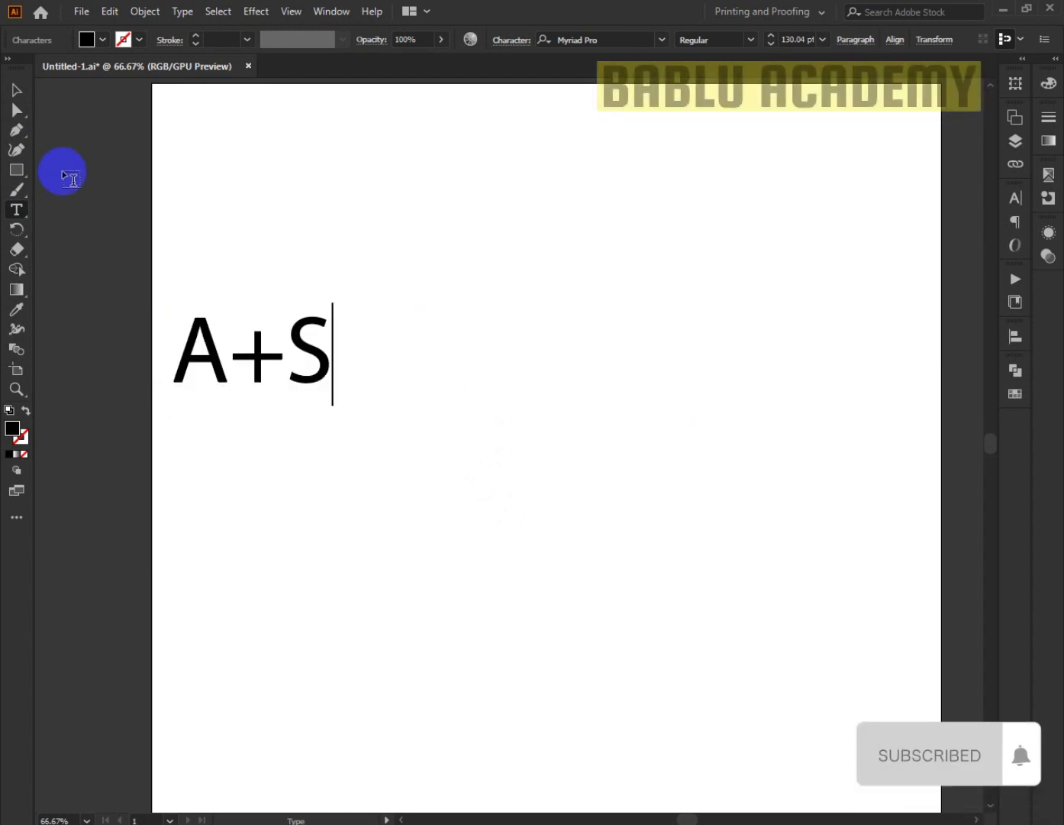
- Replace the A+S text with S+A and move it to the artboard's upper-right corner
{"action": "key", "text": "BackSpace"}
{"action": "key", "text": "BackSpace"}
{"action": "key", "text": "BackSpace"}
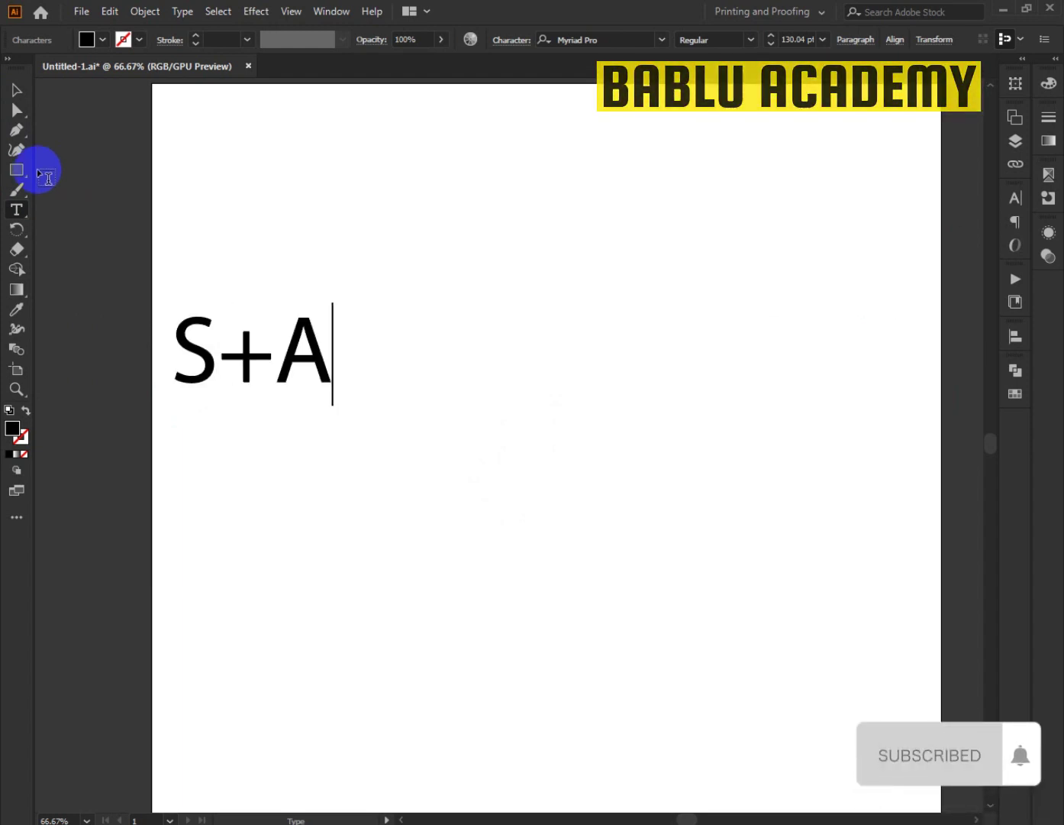
{"action": "left_click", "coordinate": [16, 89]}
{"action": "left_click_drag", "start_coordinate": [242, 363], "coordinate": [839, 189]}
{"action": "left_click", "coordinate": [306, 319]}
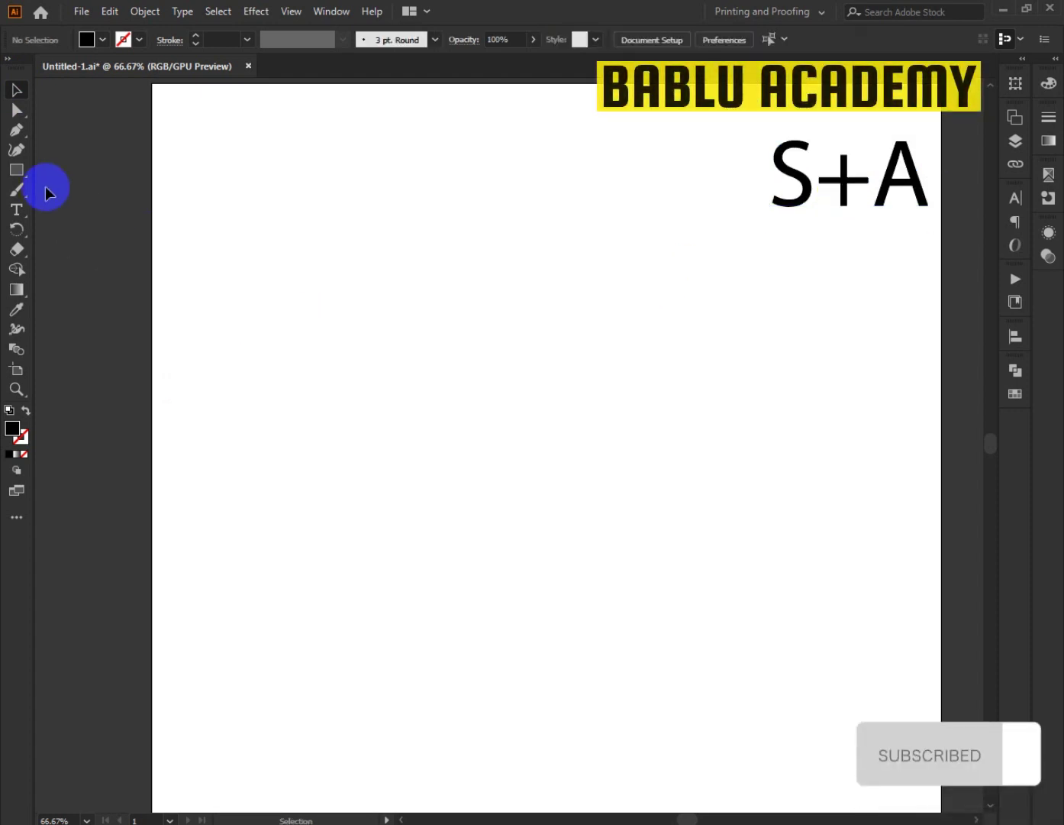
- Create a triangle in the artboard's upper-left area using the Polygon tool with 3 sides and a larger radius
{"action": "left_click", "coordinate": [24, 178]}
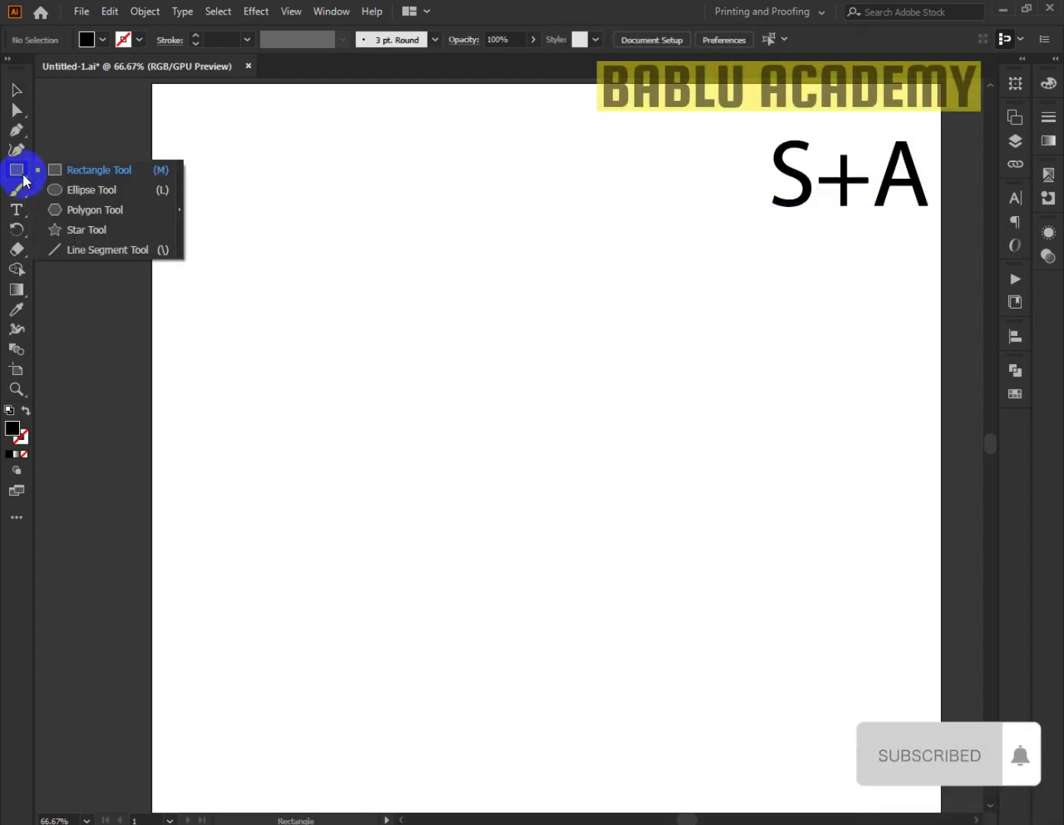
{"action": "left_click", "coordinate": [66, 210]}
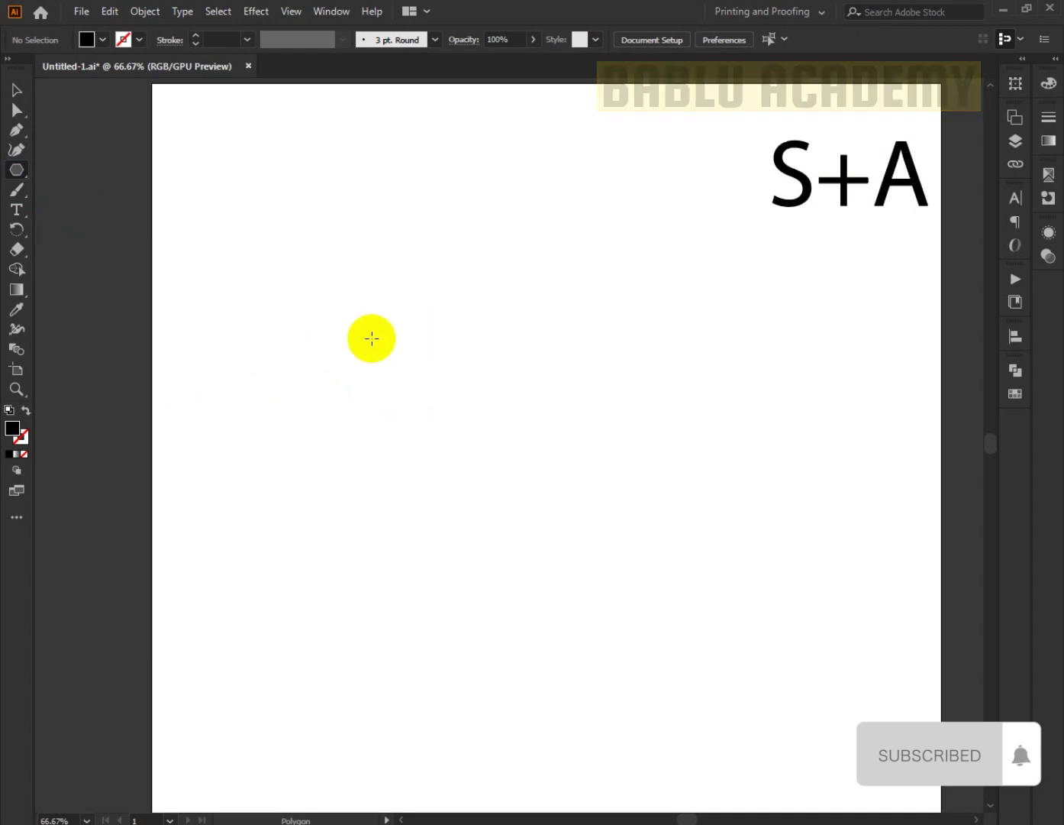
{"action": "left_click", "coordinate": [370, 340]}
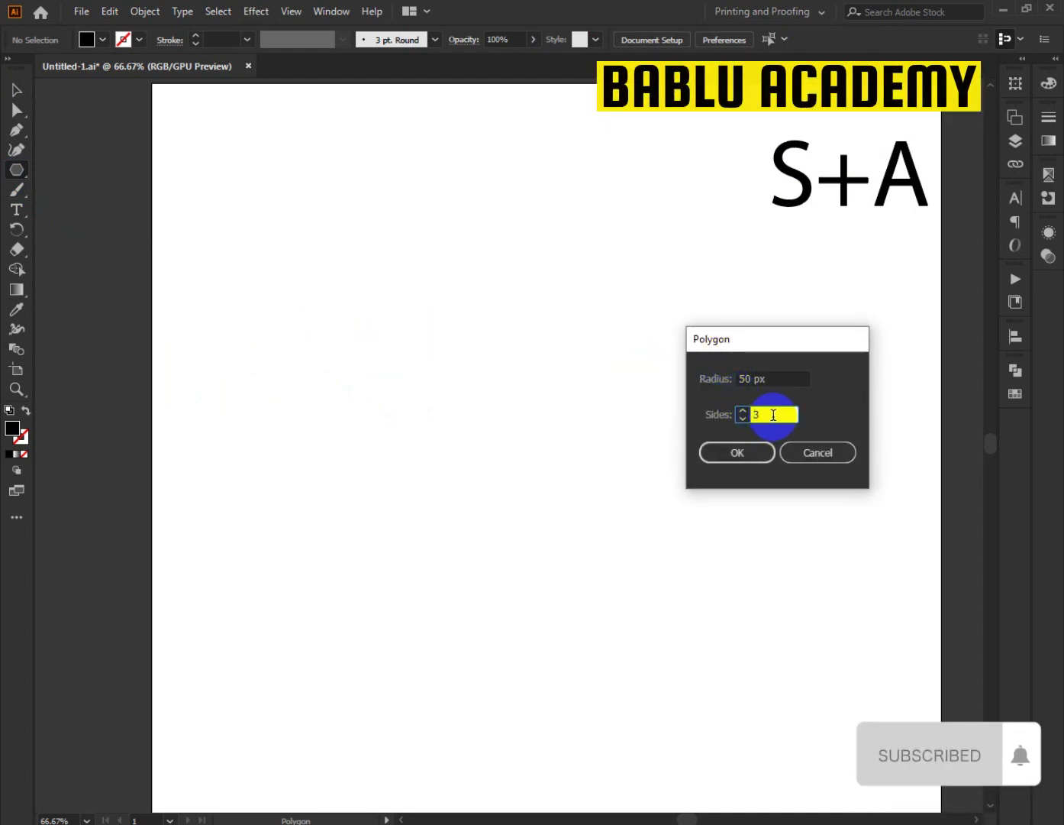
{"action": "left_click_drag", "start_coordinate": [779, 379], "coordinate": [687, 384]}
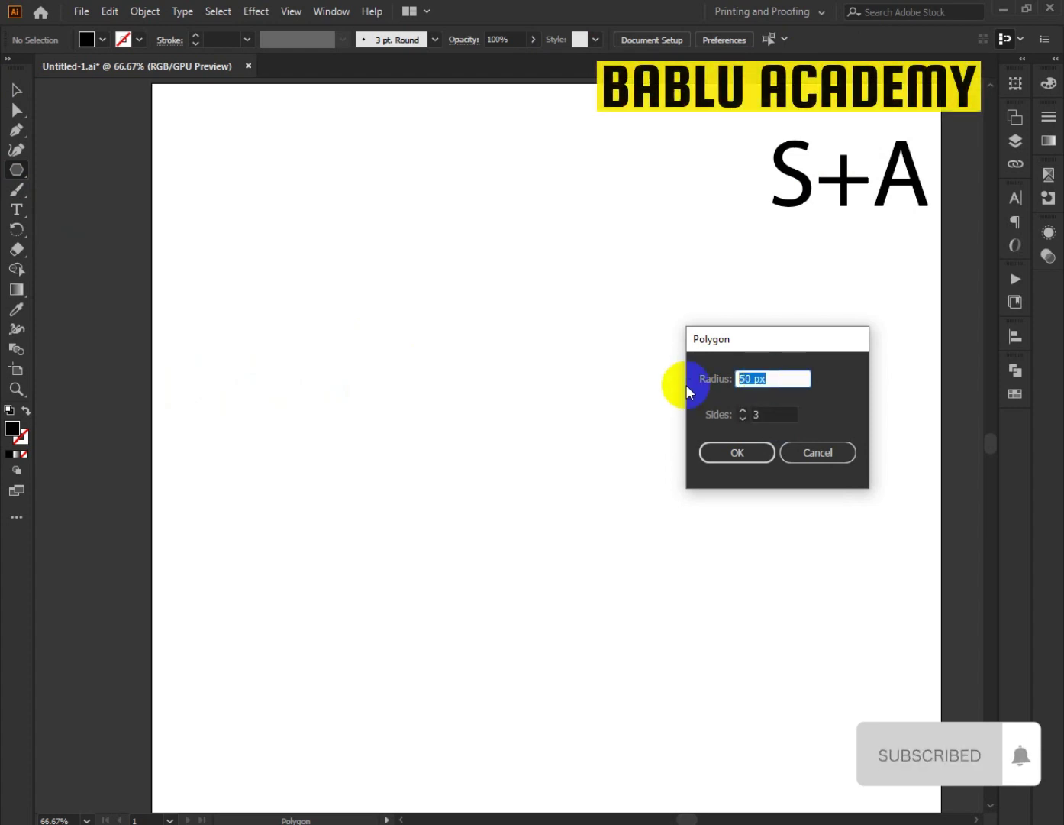
{"action": "left_click", "coordinate": [756, 453]}
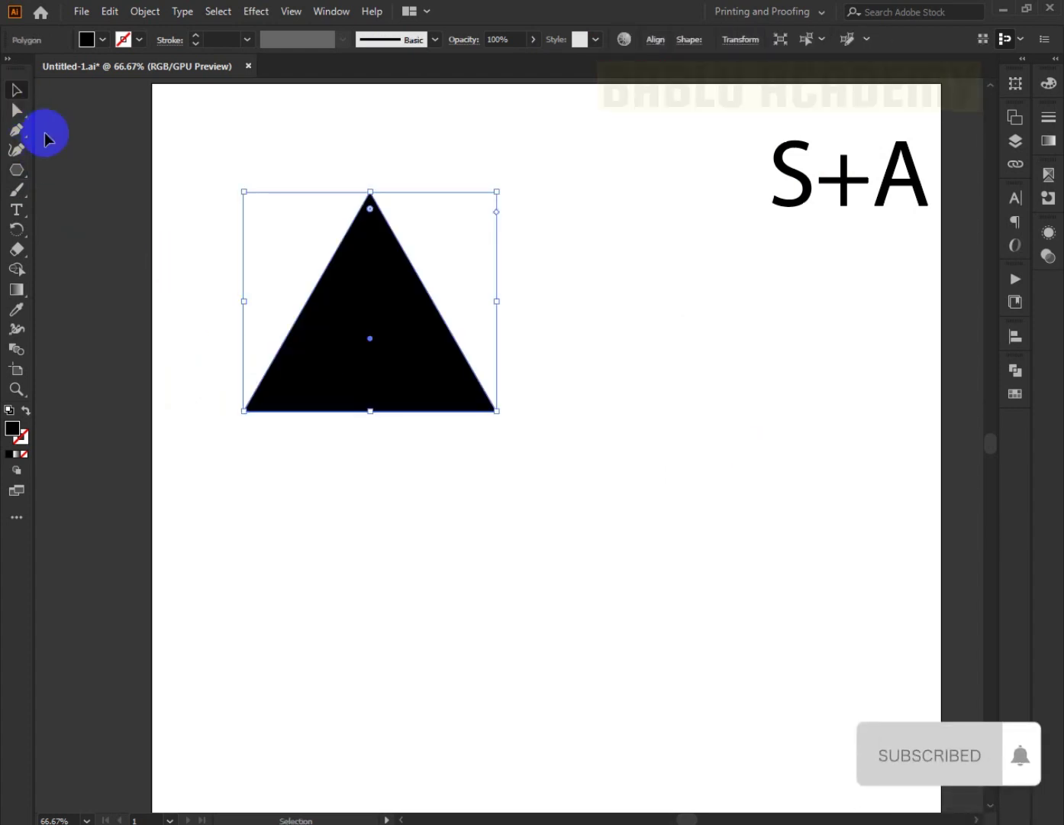
- Remove the triangle's fill and give it a black stroke
{"action": "left_click", "coordinate": [103, 40]}
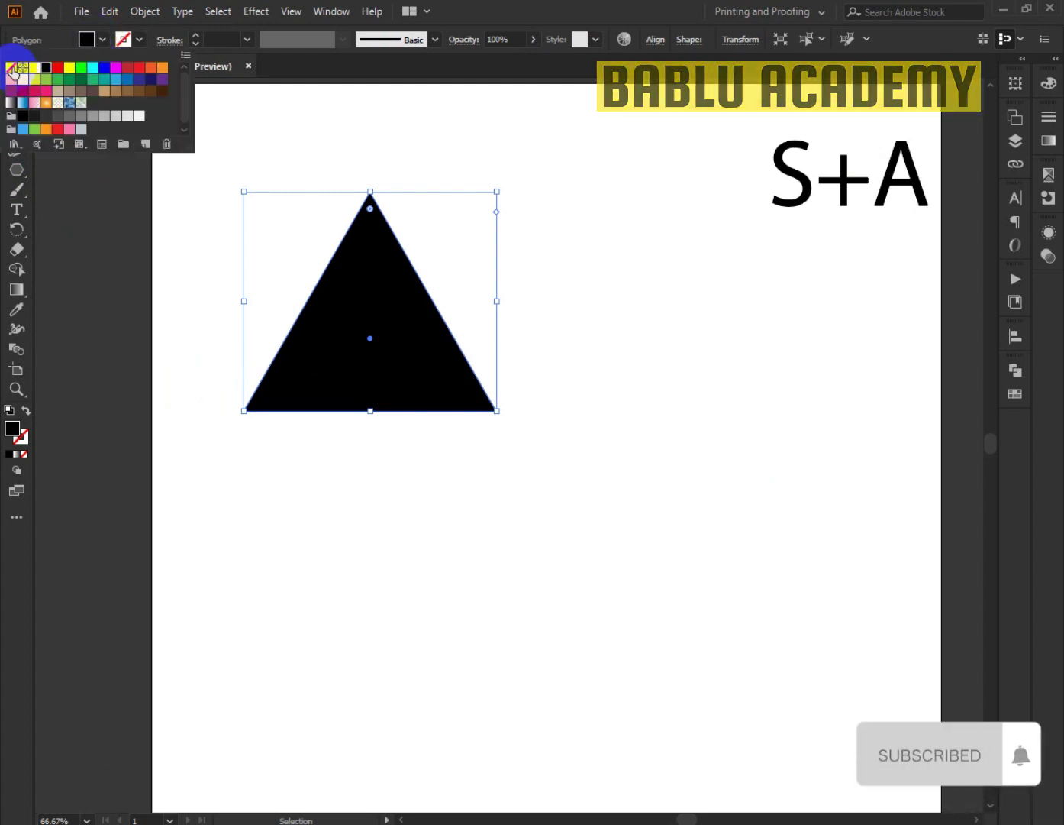
{"action": "left_click", "coordinate": [12, 68]}
{"action": "left_click", "coordinate": [139, 40]}
{"action": "left_click", "coordinate": [139, 39]}
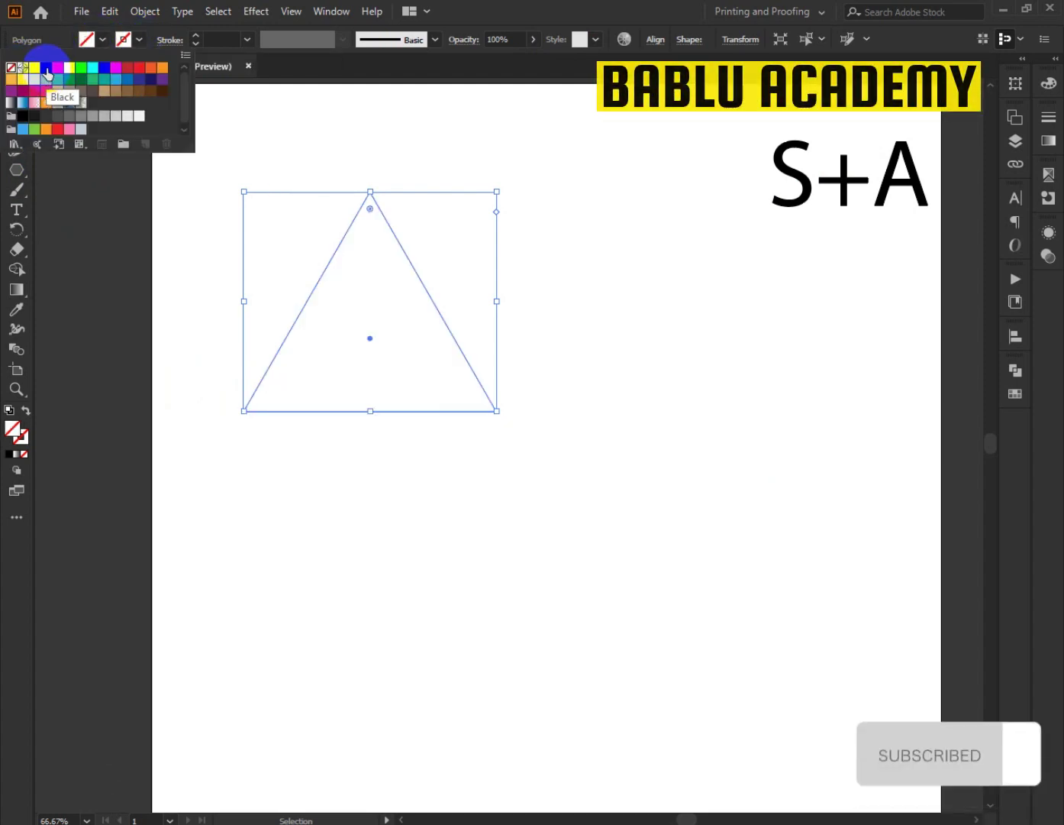
{"action": "left_click", "coordinate": [48, 73]}
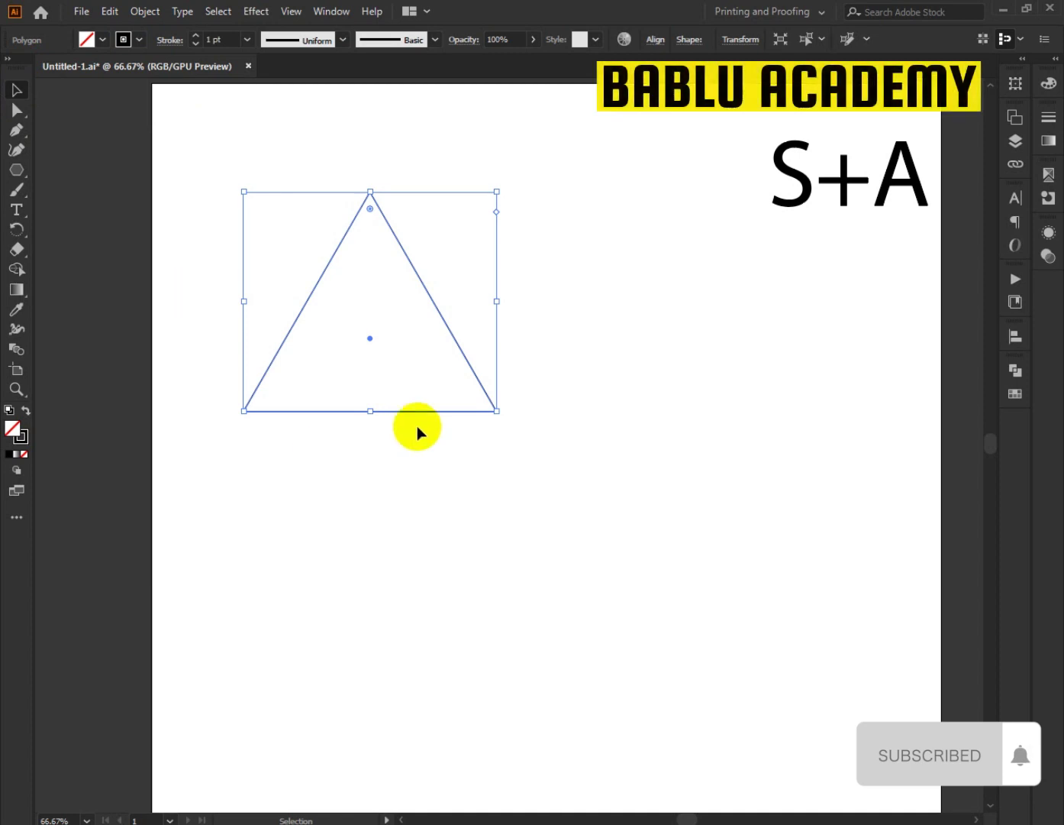
- Enlarge the triangle proportionally and move it toward the middle of the artboard
{"action": "left_click_drag", "start_coordinate": [371, 411], "coordinate": [384, 499]}
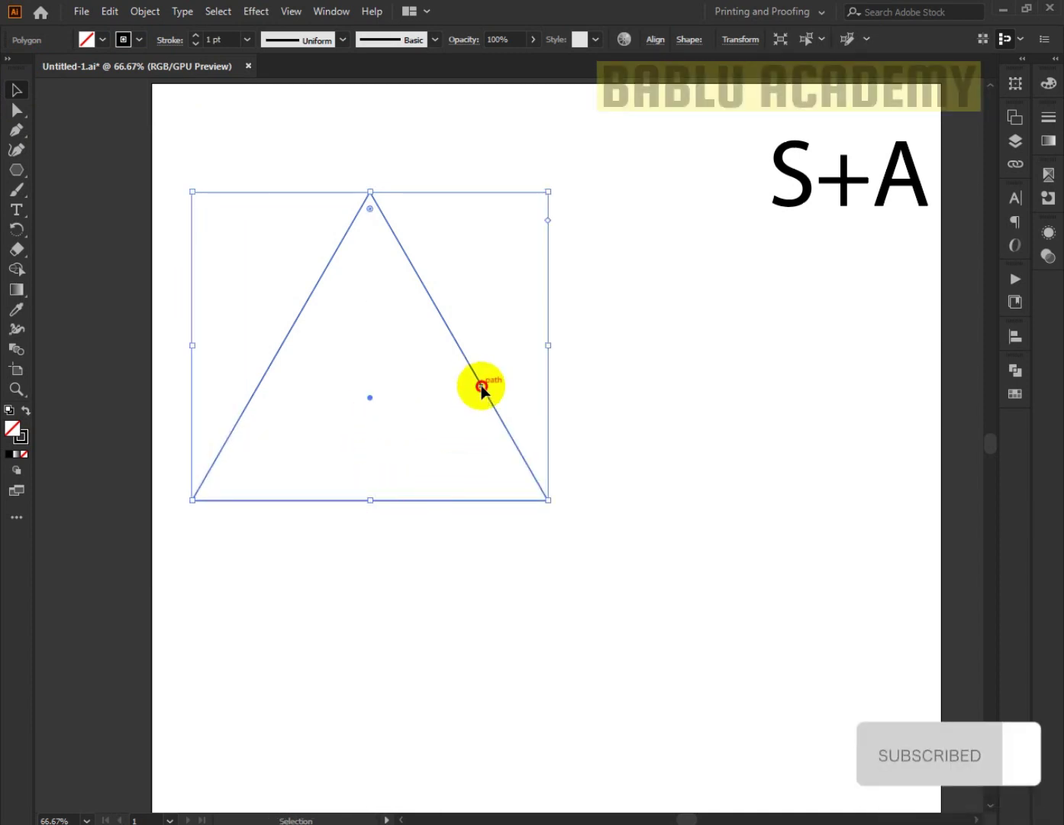
{"action": "left_click_drag", "start_coordinate": [481, 388], "coordinate": [604, 449]}
{"action": "left_click", "coordinate": [726, 438]}
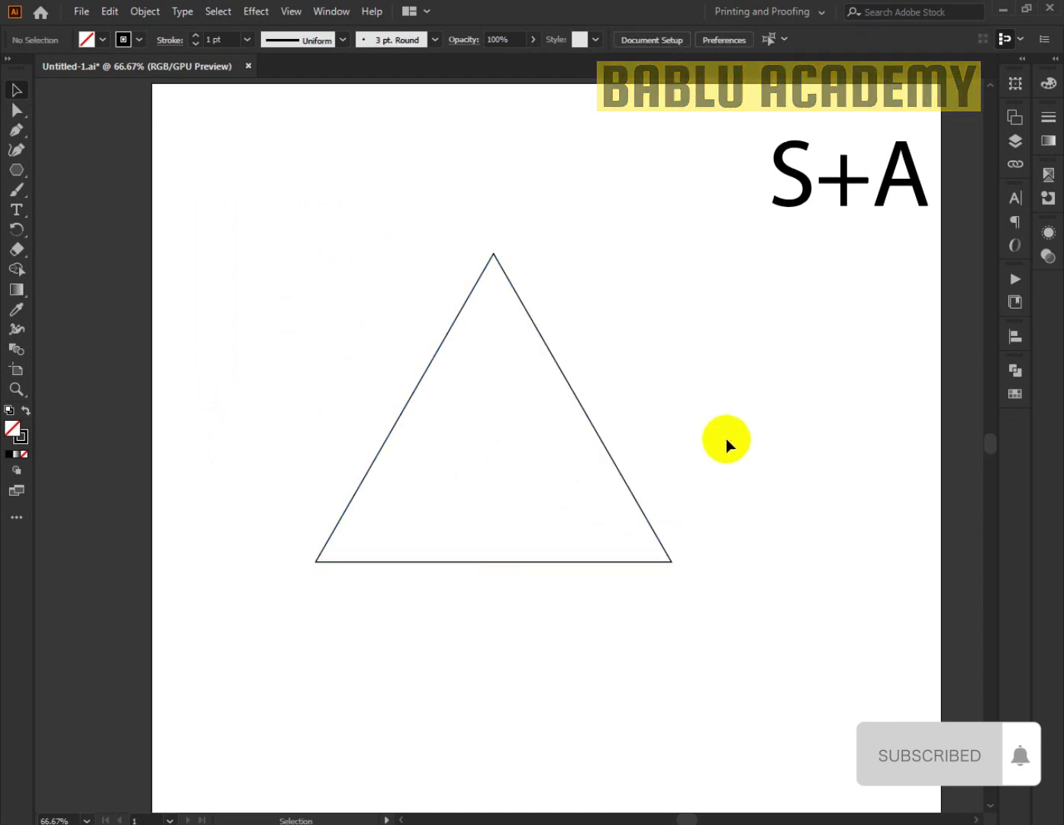
- Copy the triangle, paste the duplicate at the same position, and scale it down to form an evenly inset inner triangle
{"action": "key", "text": "ctrl+a"}
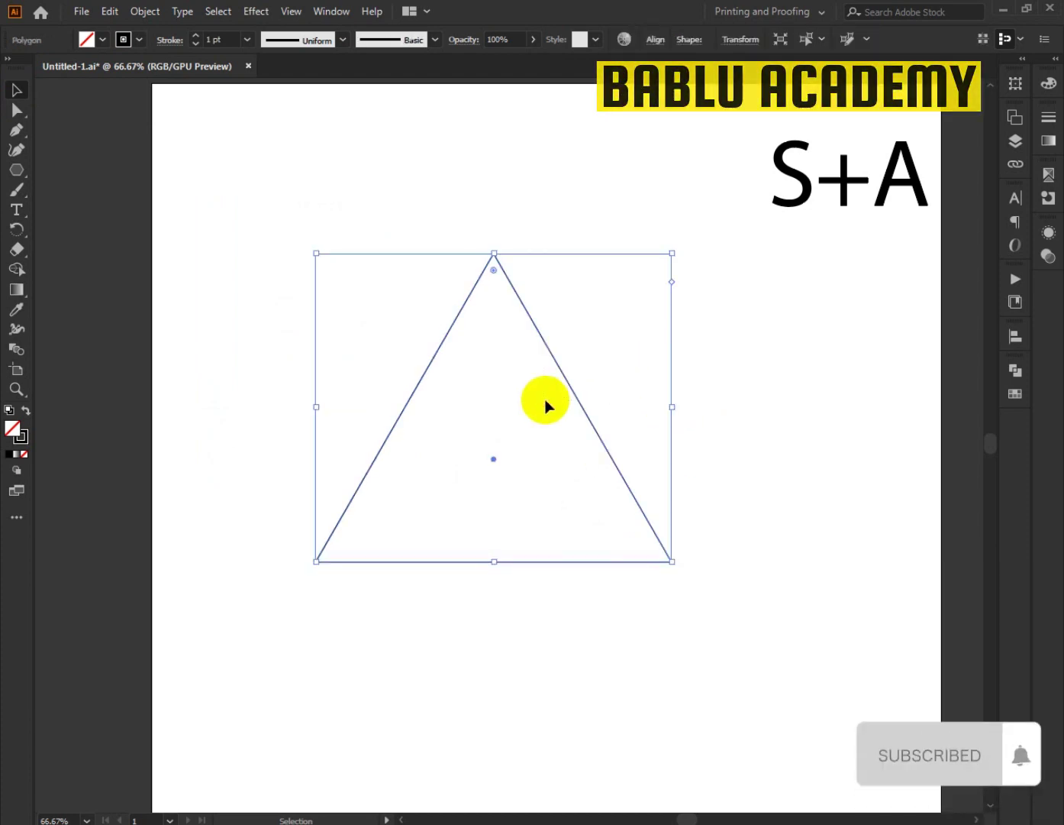
{"action": "left_click", "coordinate": [82, 12]}
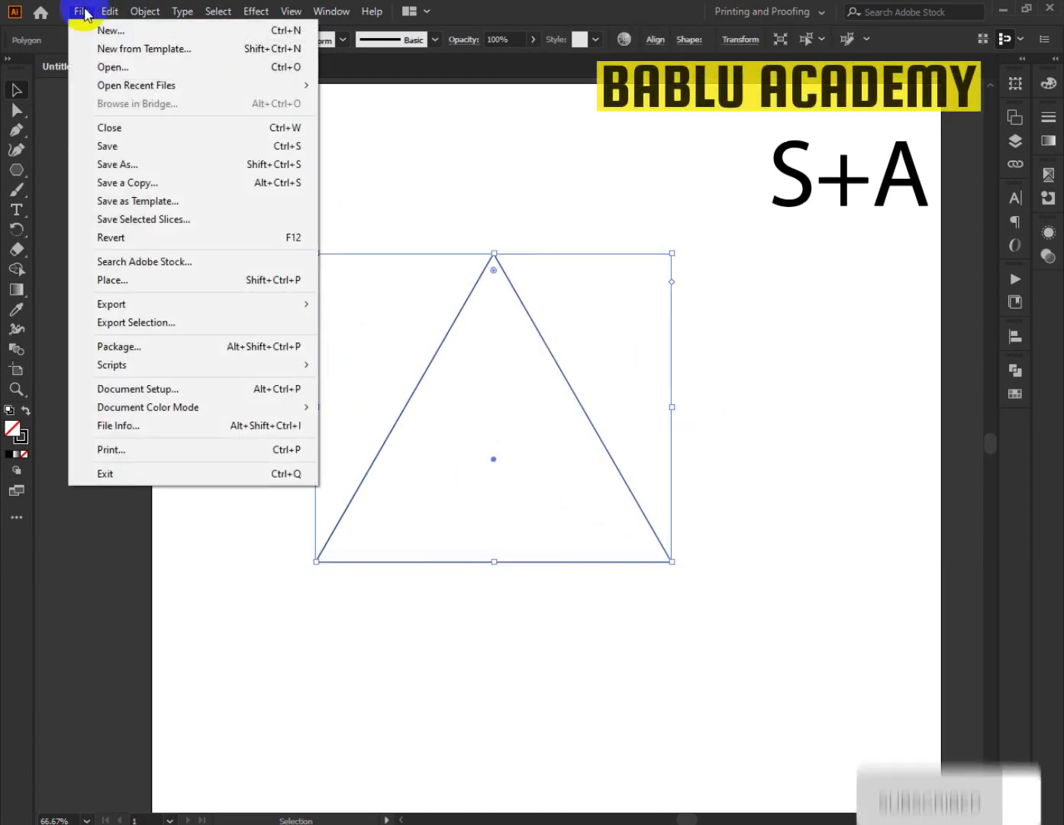
{"action": "left_click", "coordinate": [104, 89]}
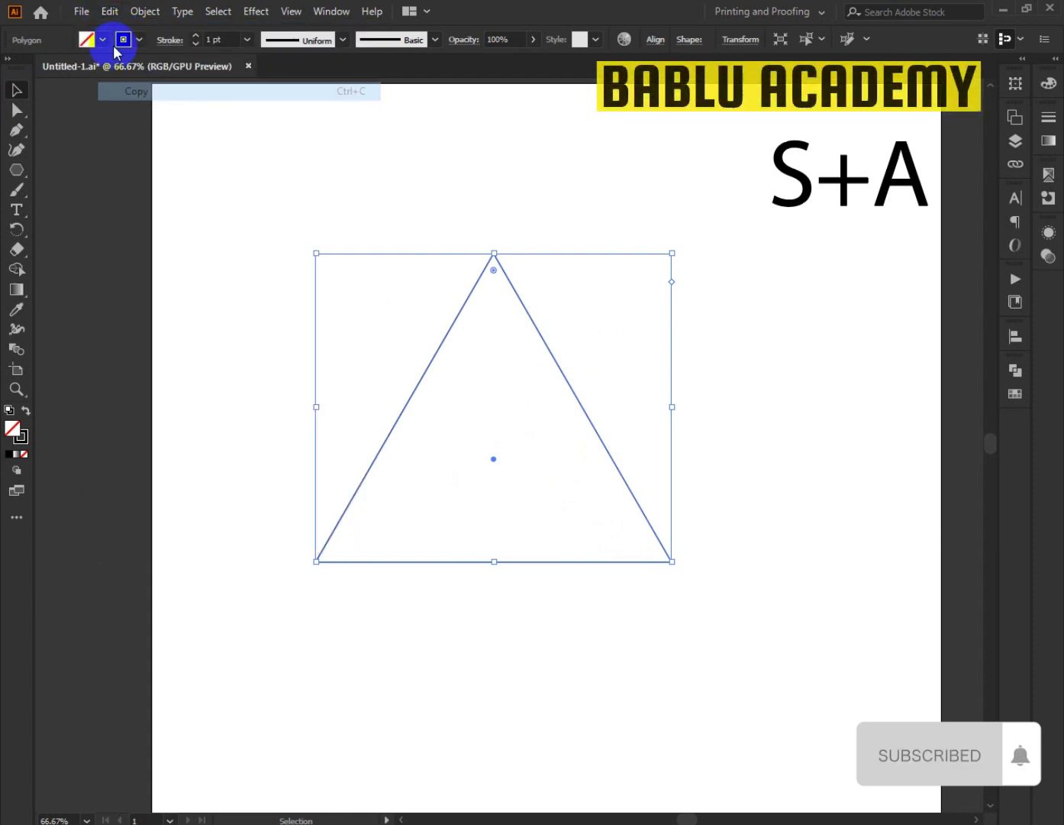
{"action": "left_click", "coordinate": [110, 11]}
{"action": "left_click", "coordinate": [168, 142]}
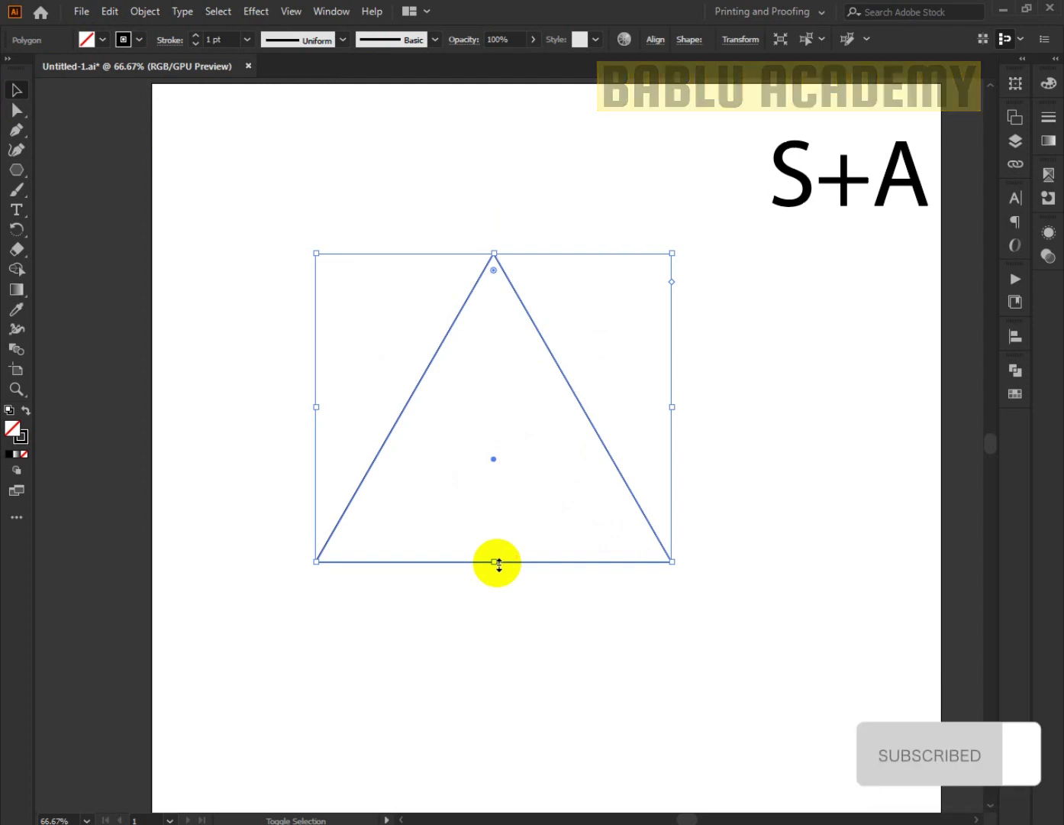
{"action": "left_click_drag", "start_coordinate": [496, 562], "coordinate": [490, 526]}
{"action": "left_click", "coordinate": [504, 620]}
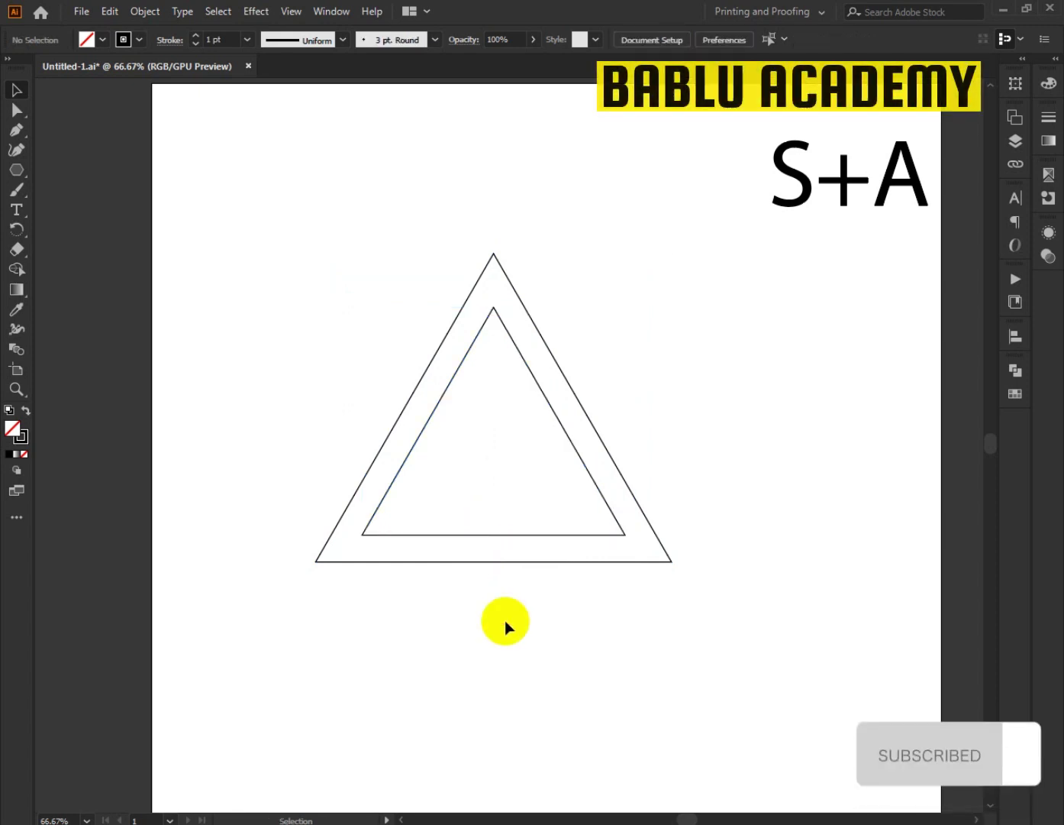
- Draw a horizontal line along the inner triangle's base, extending beyond both sides of the outer triangle
{"action": "left_click_drag", "start_coordinate": [18, 174], "coordinate": [62, 252]}
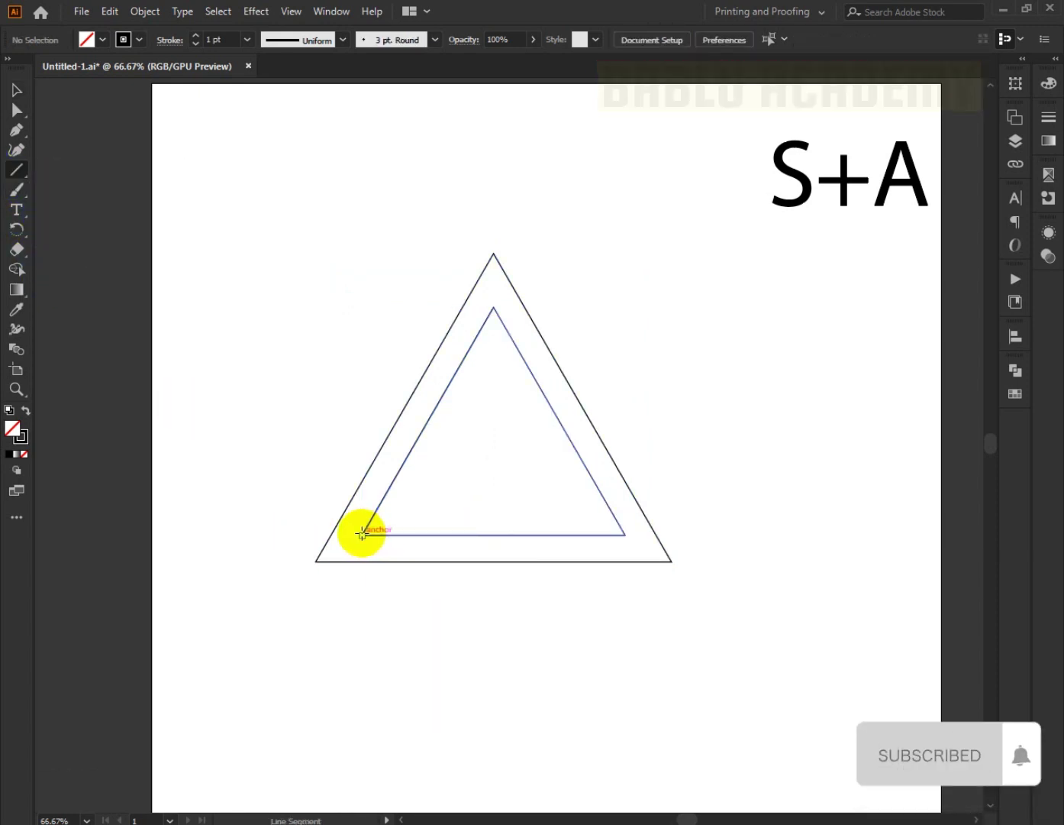
{"action": "left_click_drag", "start_coordinate": [361, 536], "coordinate": [706, 535]}
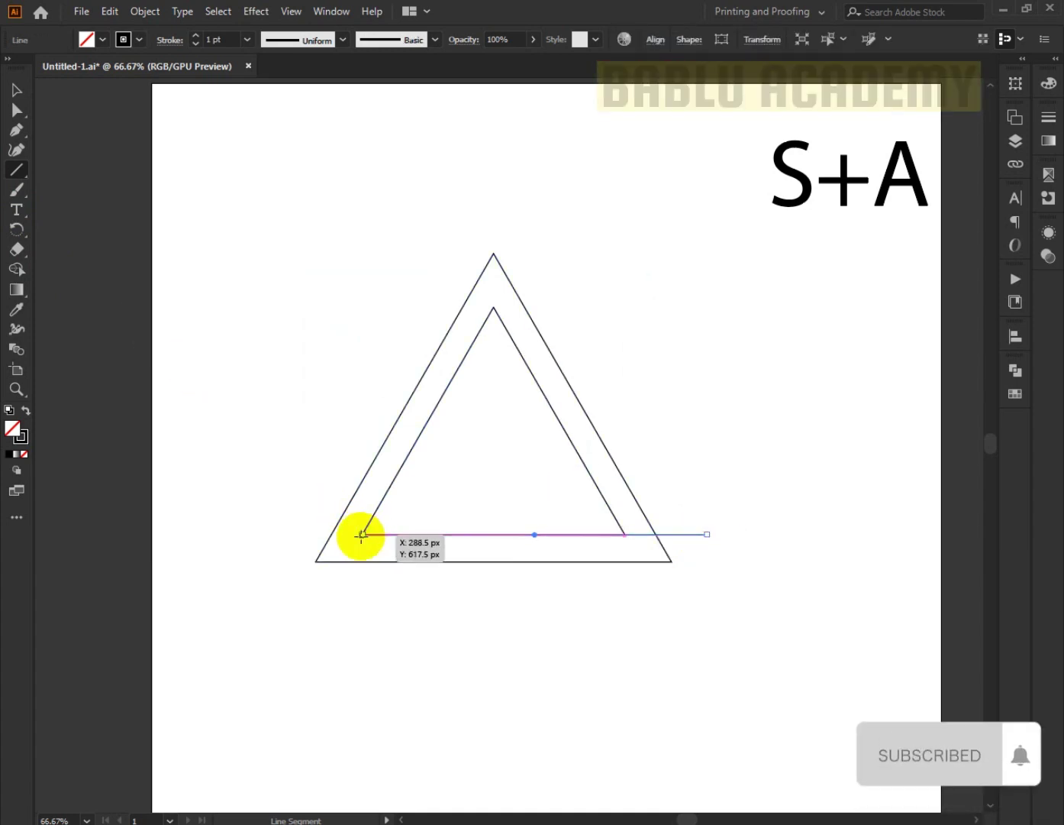
{"action": "left_click_drag", "start_coordinate": [362, 534], "coordinate": [270, 534]}
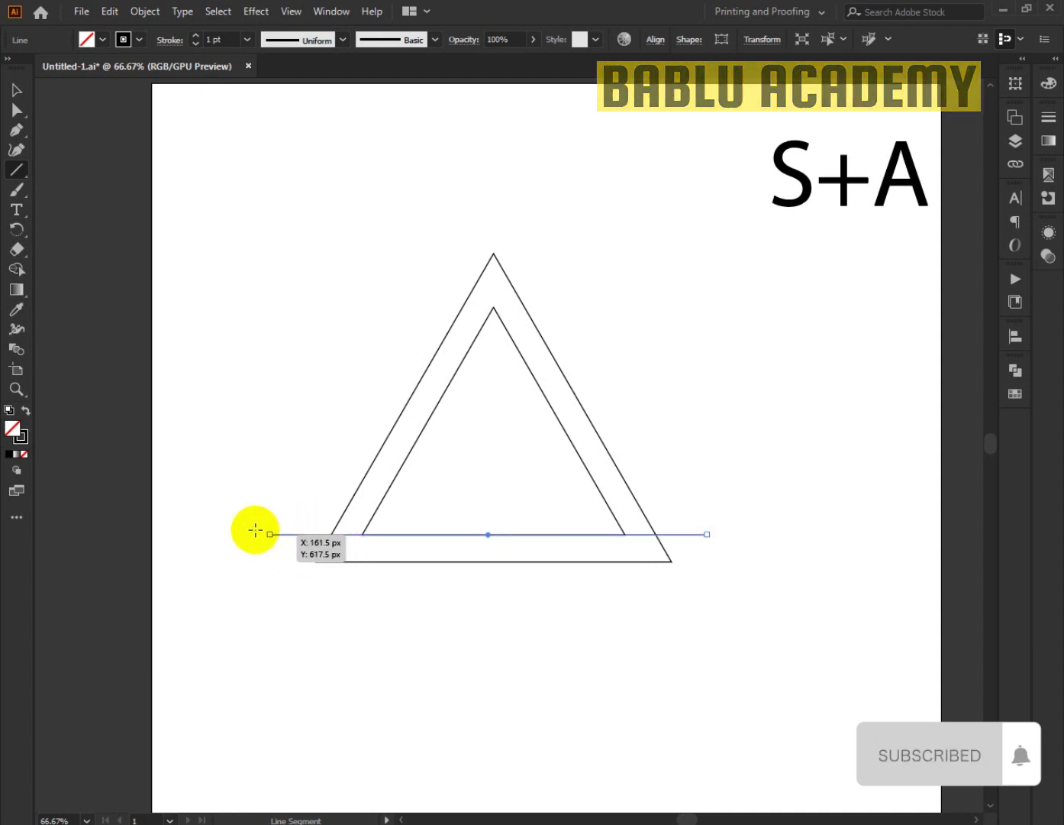
- Duplicate the horizontal line down onto the outer triangle's base and group the two lines
{"action": "left_click", "coordinate": [16, 92]}
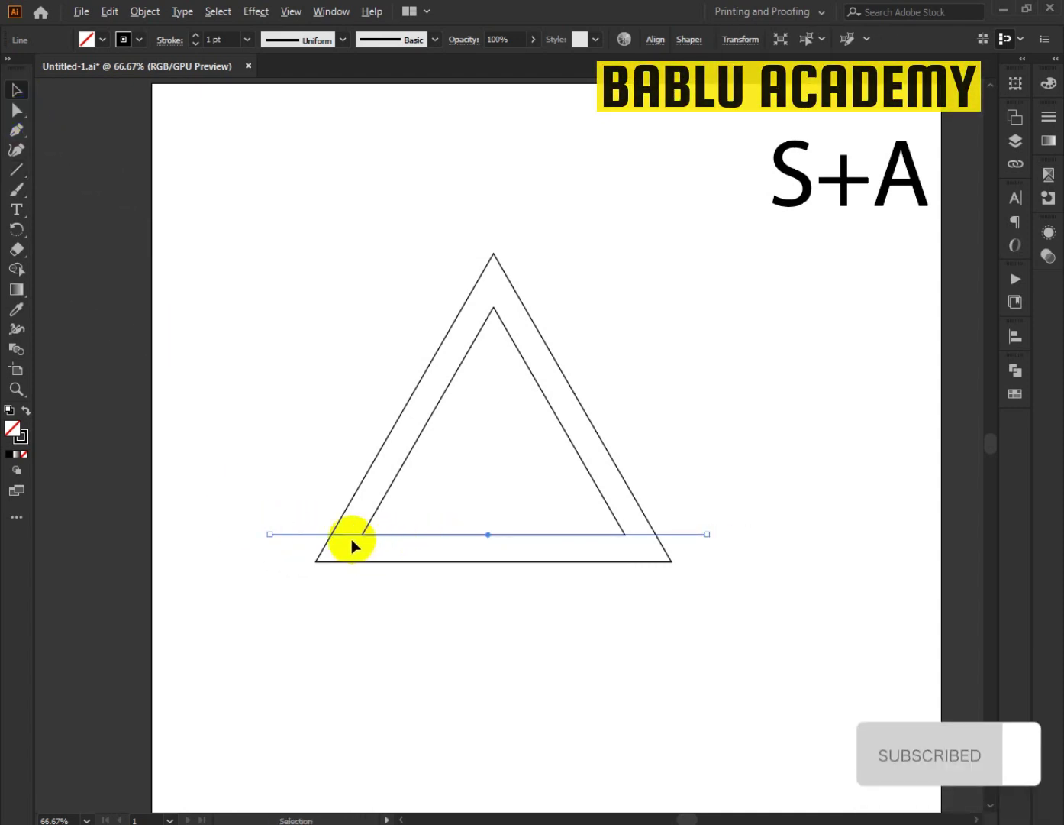
{"action": "left_click_drag", "start_coordinate": [350, 536], "coordinate": [352, 563]}
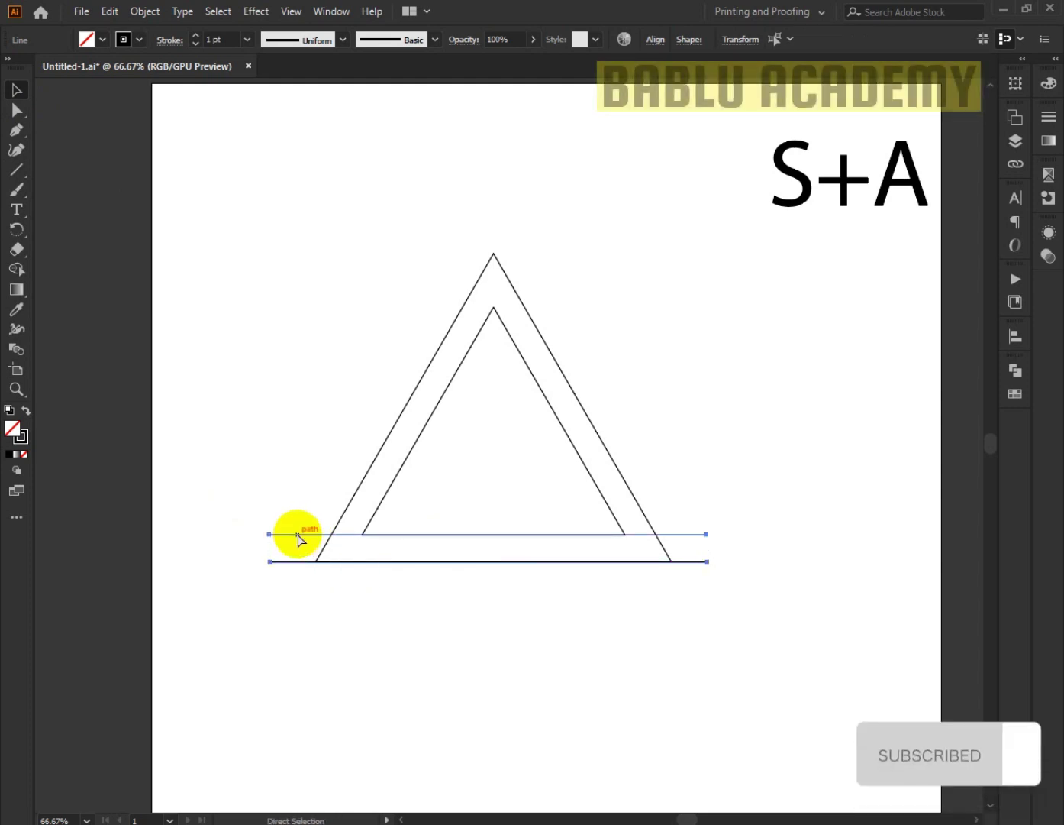
{"action": "left_click", "coordinate": [109, 14]}
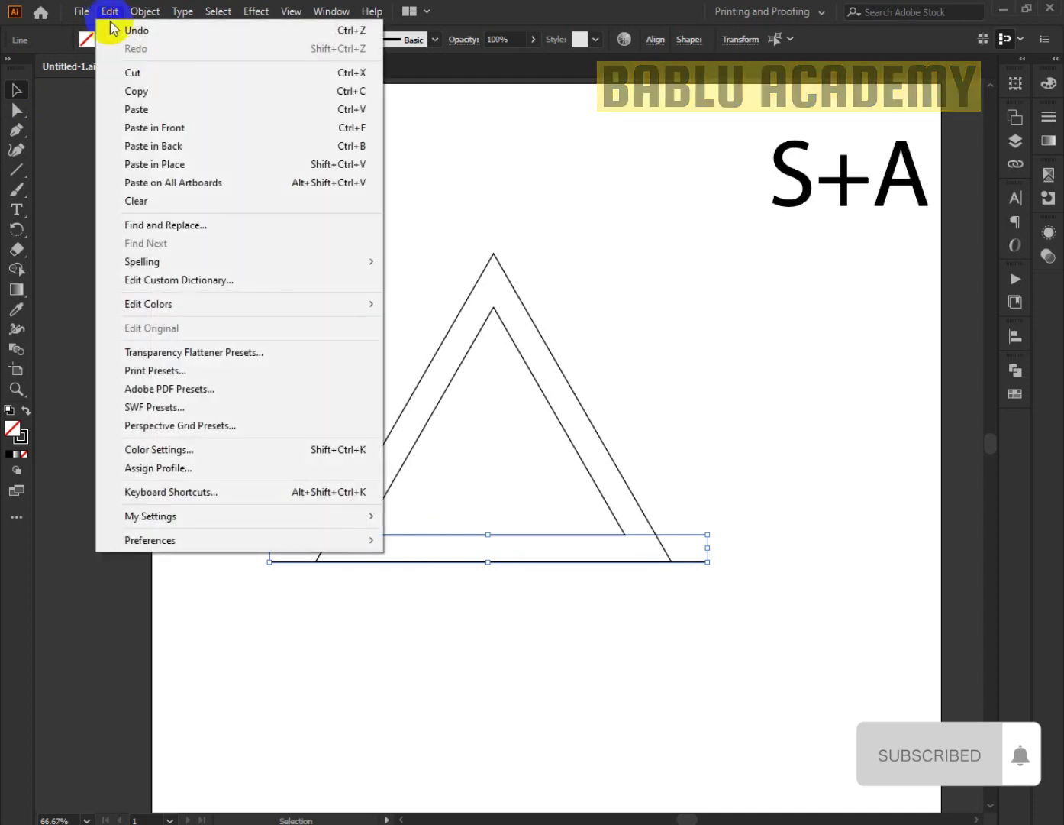
{"action": "mouse_move", "coordinate": [137, 11]}
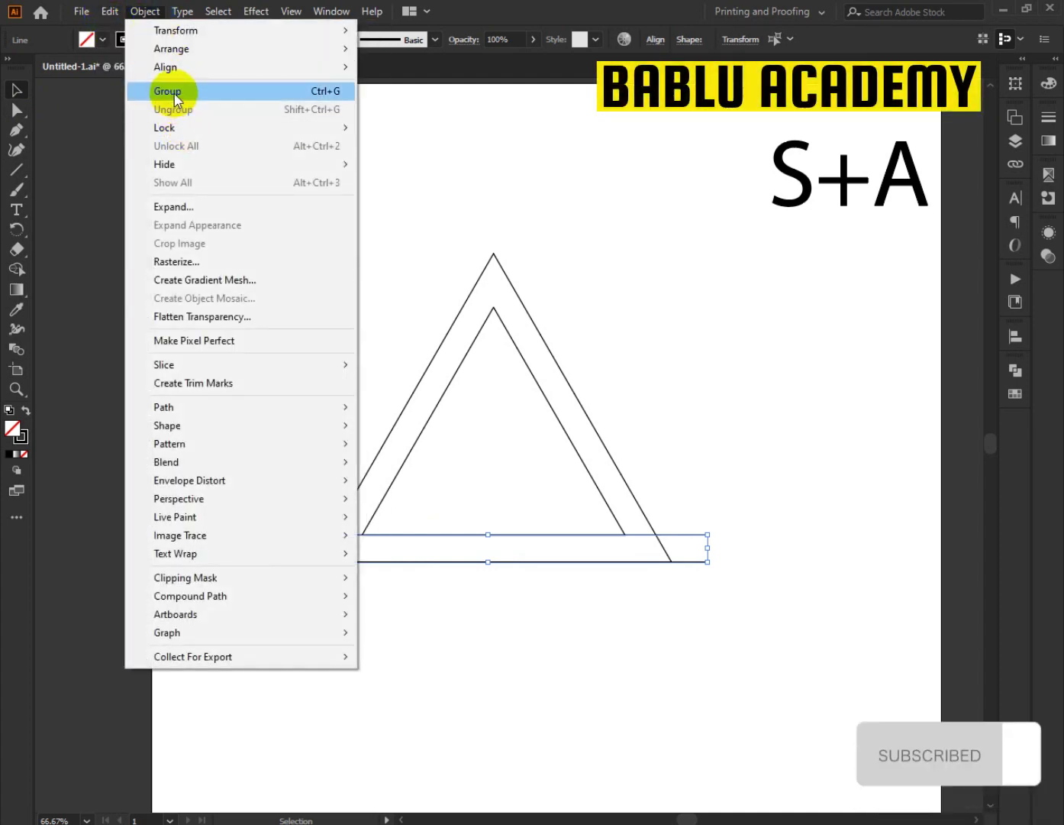
{"action": "left_click", "coordinate": [171, 91]}
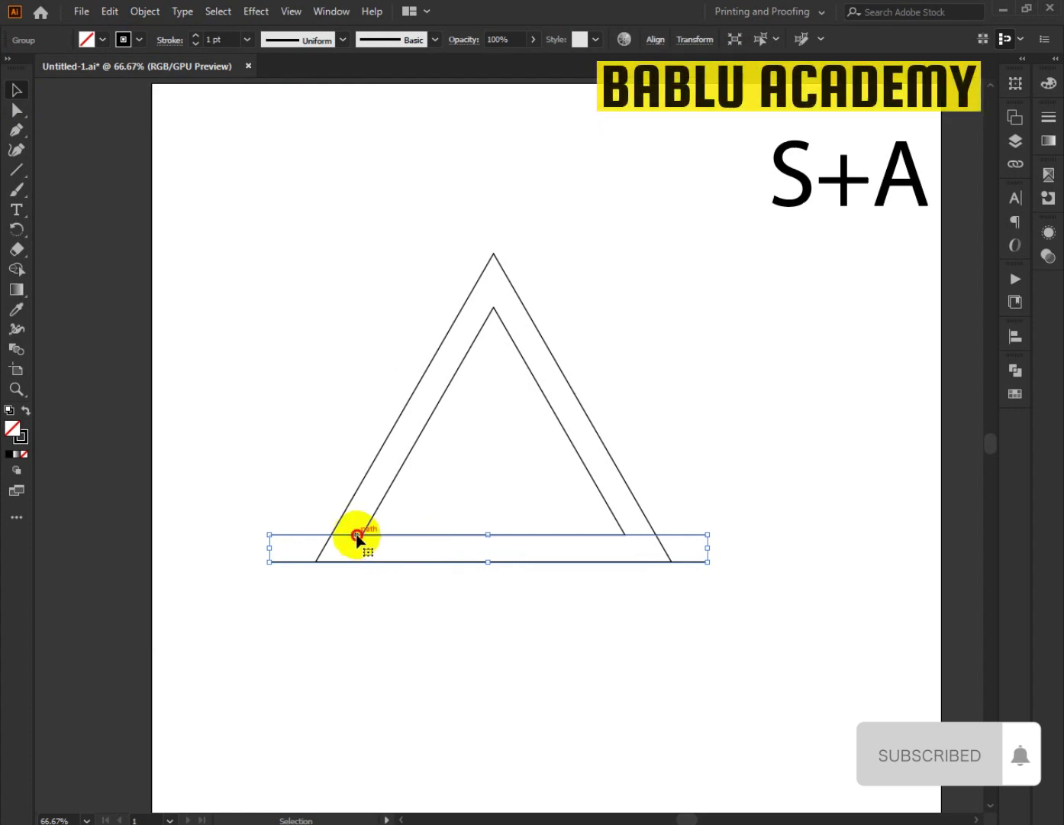
- Move the grouped line pair up to the middle of the triangles and place a duplicate pair just below it
{"action": "left_click_drag", "start_coordinate": [356, 537], "coordinate": [366, 409]}
{"action": "left_click_drag", "start_coordinate": [505, 410], "coordinate": [513, 480]}
{"action": "left_click", "coordinate": [728, 608]}
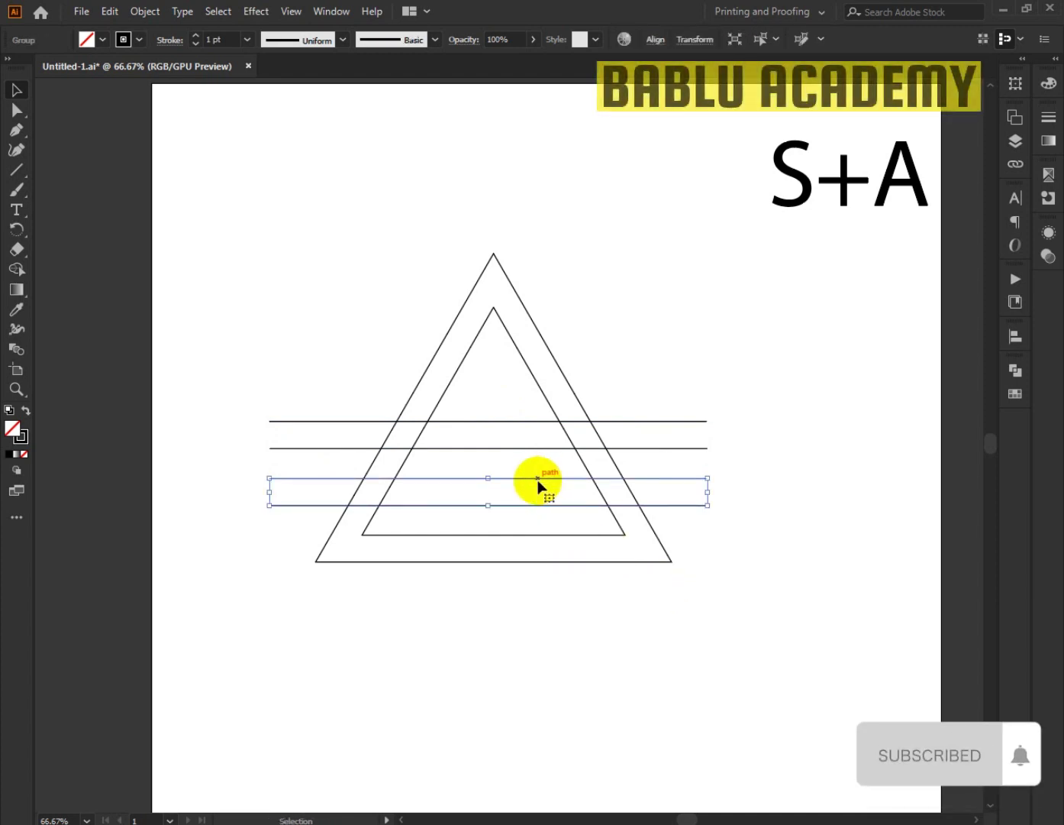
{"action": "left_click", "coordinate": [238, 466]}
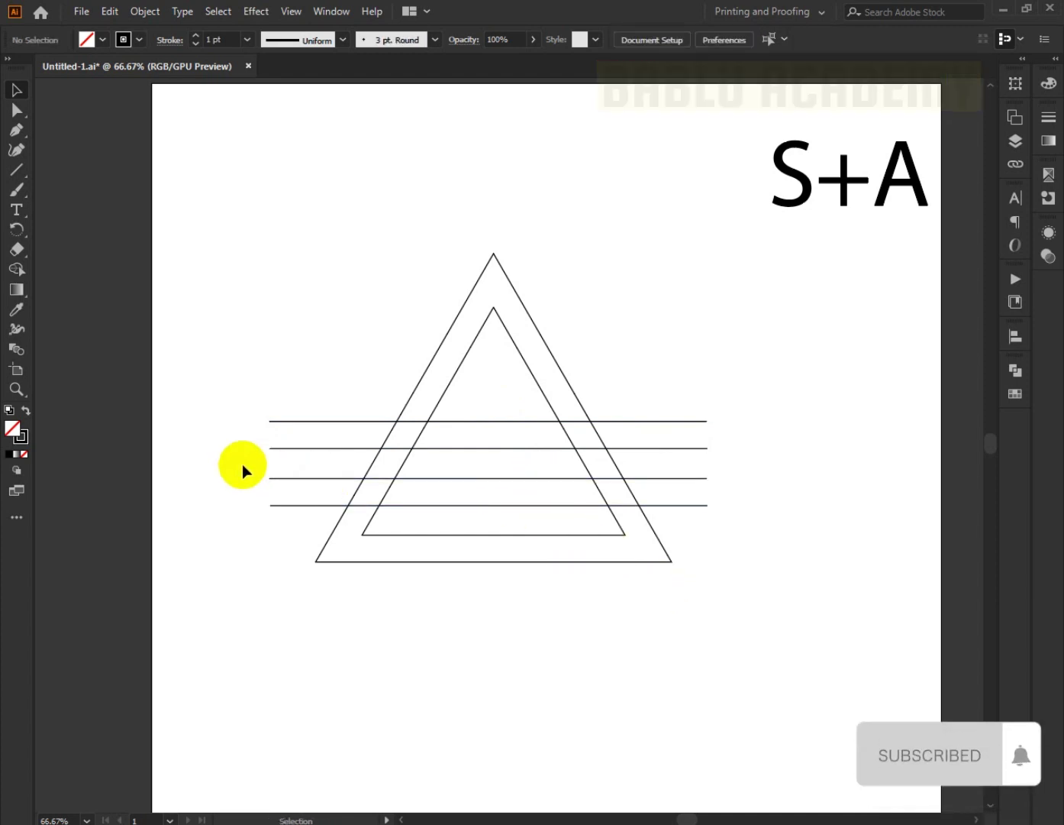
- Shift the lower line pair slightly upward to even out the spacing between the four lines
{"action": "left_click", "coordinate": [534, 480]}
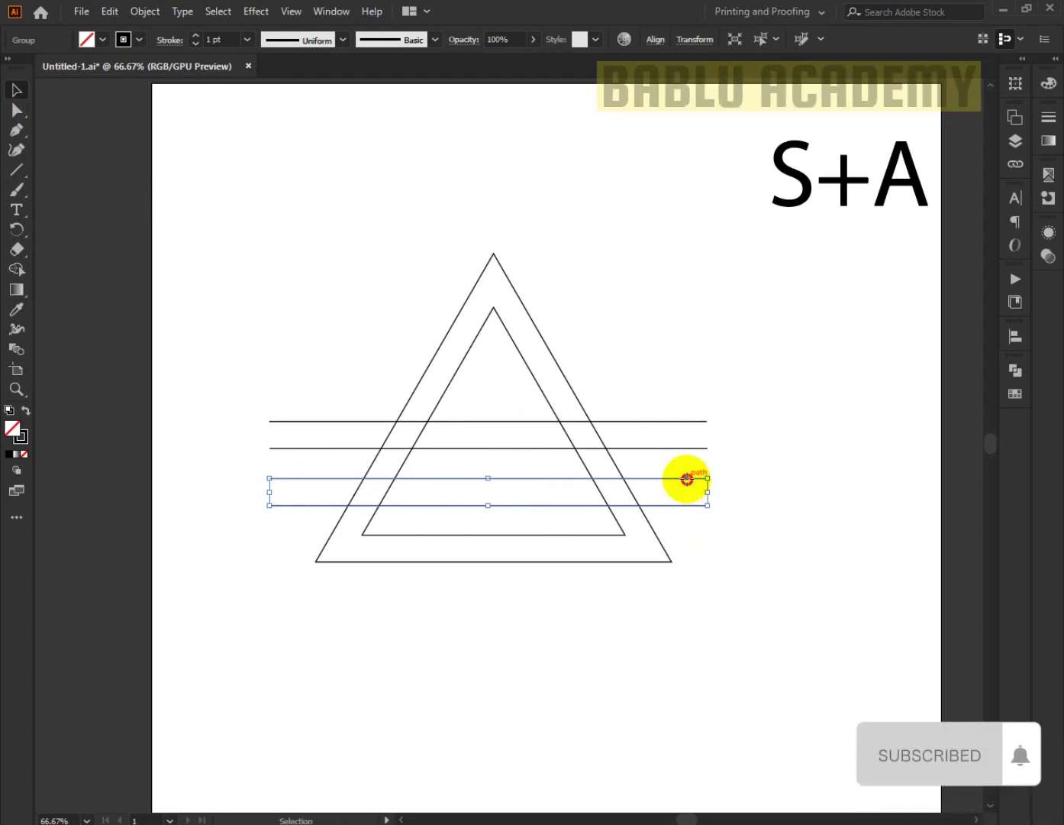
{"action": "left_click_drag", "start_coordinate": [685, 479], "coordinate": [685, 475]}
{"action": "left_click", "coordinate": [778, 583]}
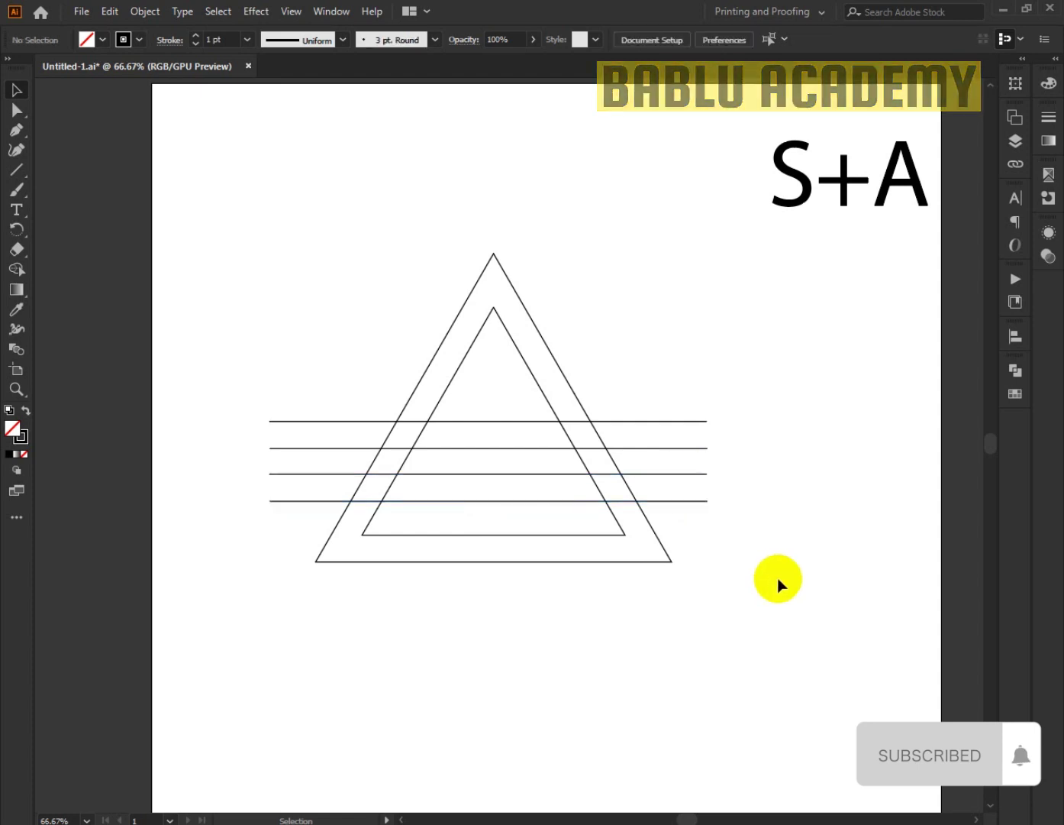
- Select both line pairs, set alignment to the selection, and distribute them by horizontal centers
{"action": "left_click", "coordinate": [696, 449]}
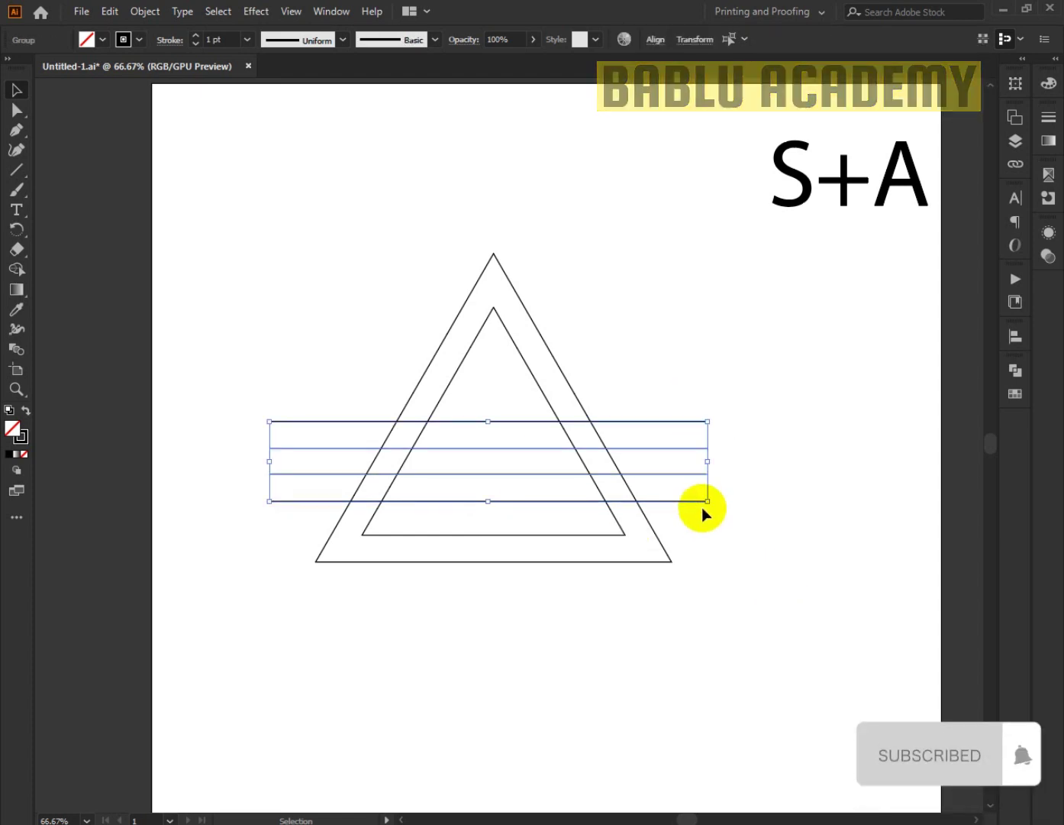
{"action": "left_click", "coordinate": [661, 44]}
{"action": "left_click", "coordinate": [641, 185]}
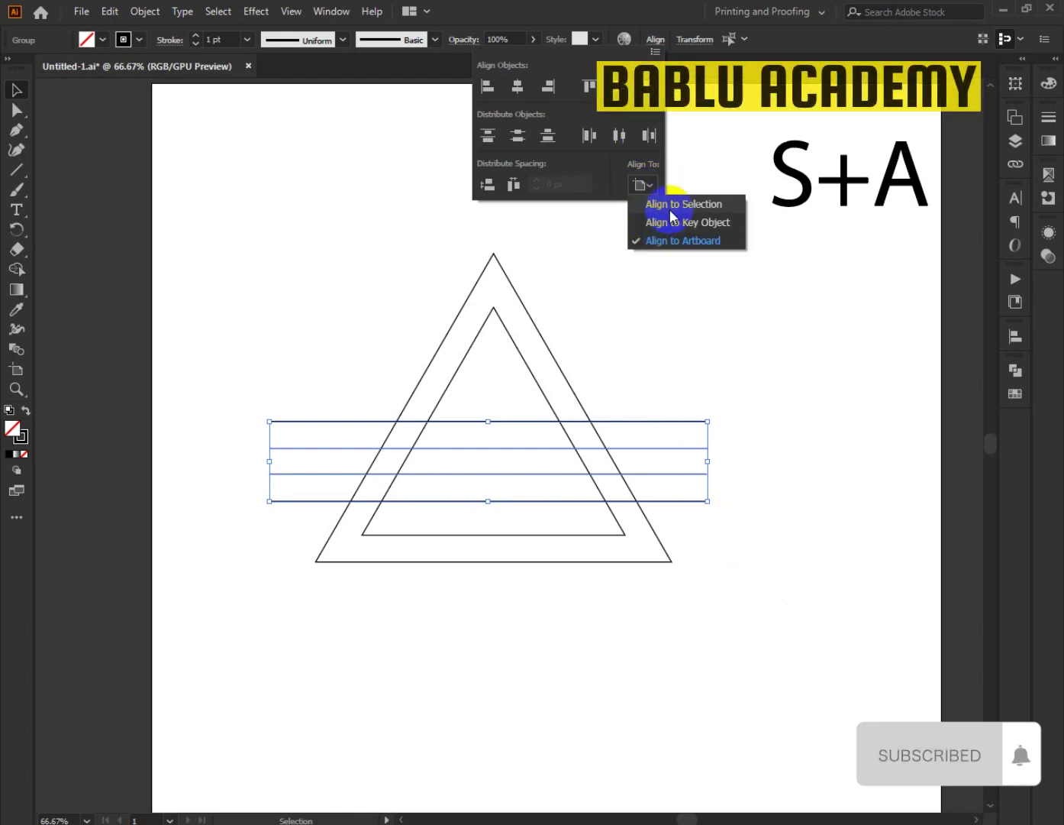
{"action": "left_click", "coordinate": [671, 216]}
{"action": "left_click", "coordinate": [620, 135]}
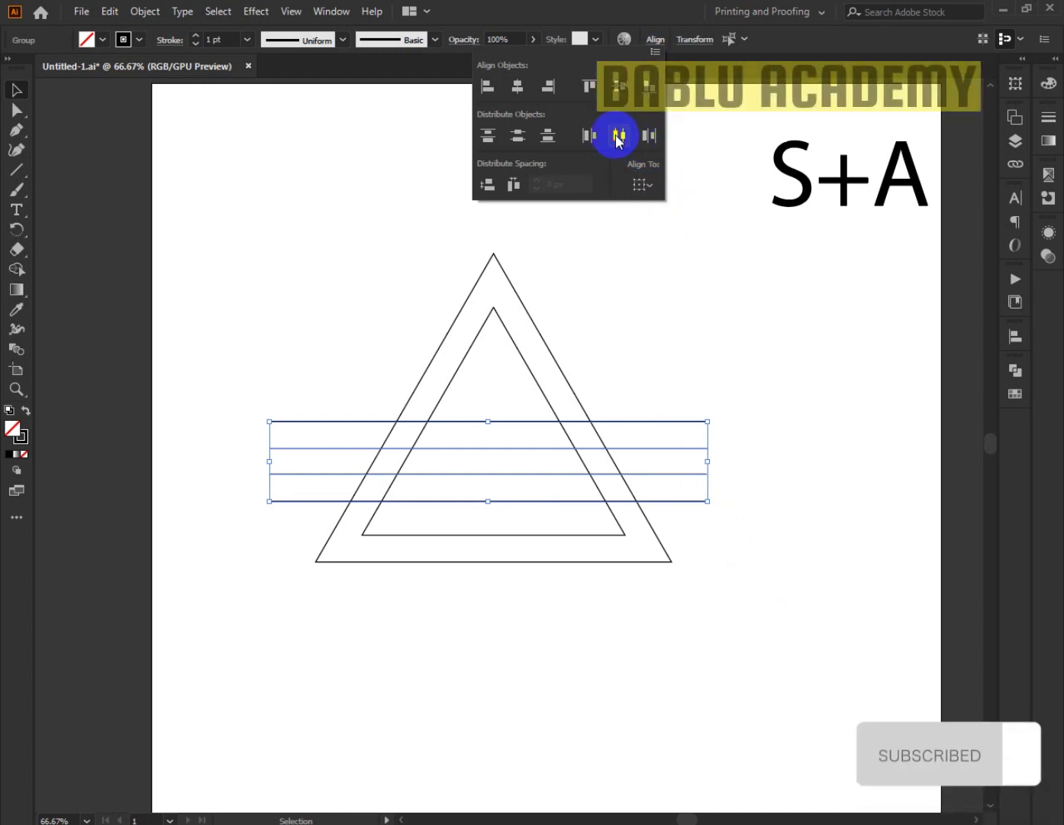
{"action": "left_click", "coordinate": [780, 377]}
{"action": "left_click", "coordinate": [780, 377]}
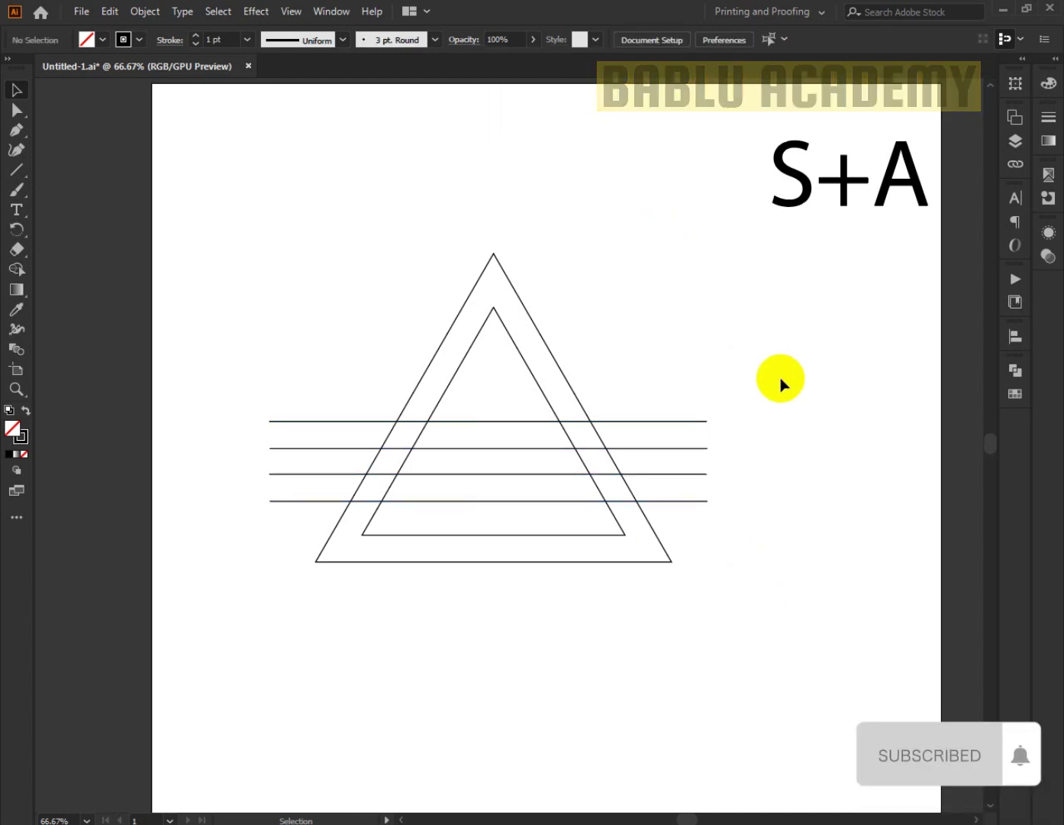
- Ungroup both horizontal line pairs into individual lines
{"action": "left_click", "coordinate": [323, 310]}
{"action": "left_click_drag", "start_coordinate": [323, 311], "coordinate": [303, 510]}
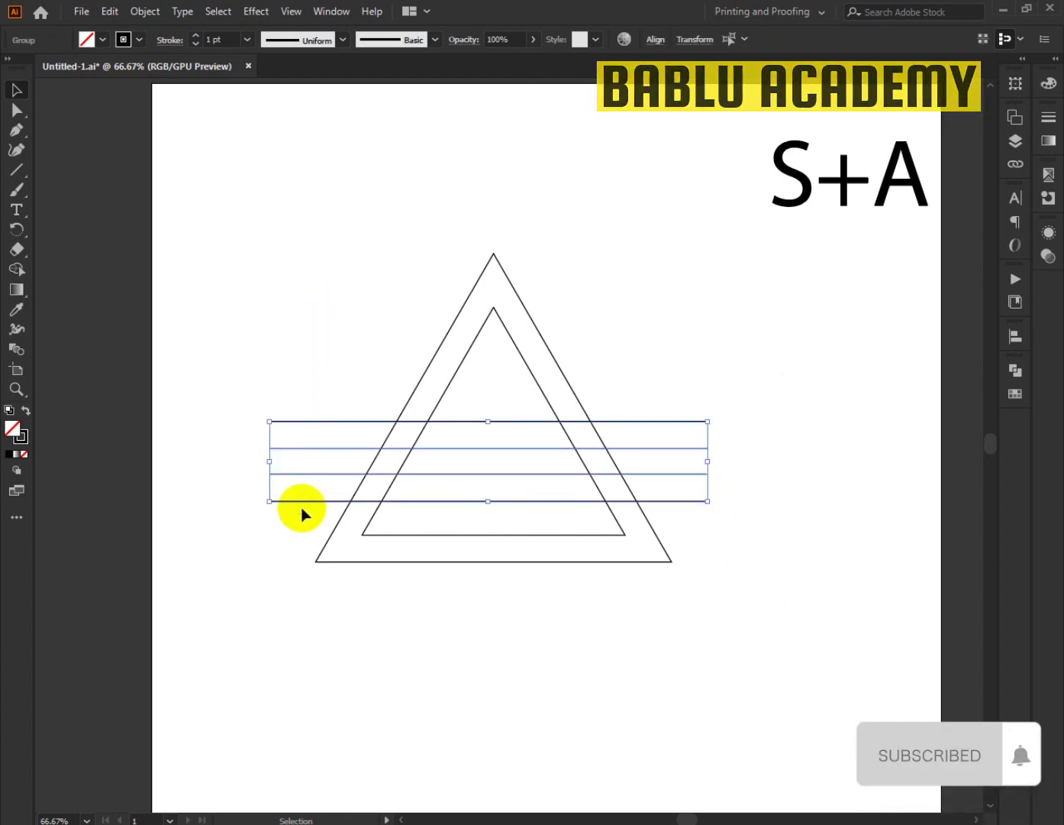
{"action": "left_click", "coordinate": [145, 12]}
{"action": "left_click", "coordinate": [180, 108]}
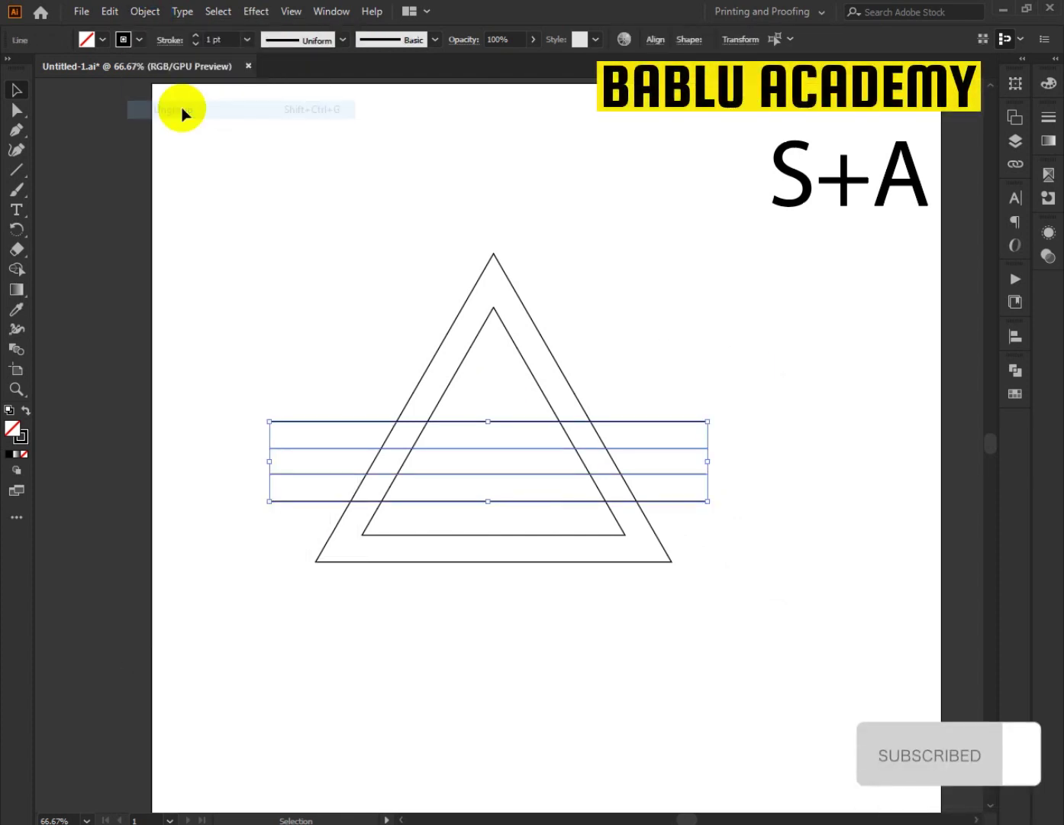
- Merge segments of the two triangles and lines into a solid black S-shaped monogram with the Shape Builder, using swapped fill and stroke
{"action": "left_click_drag", "start_coordinate": [245, 267], "coordinate": [658, 574]}
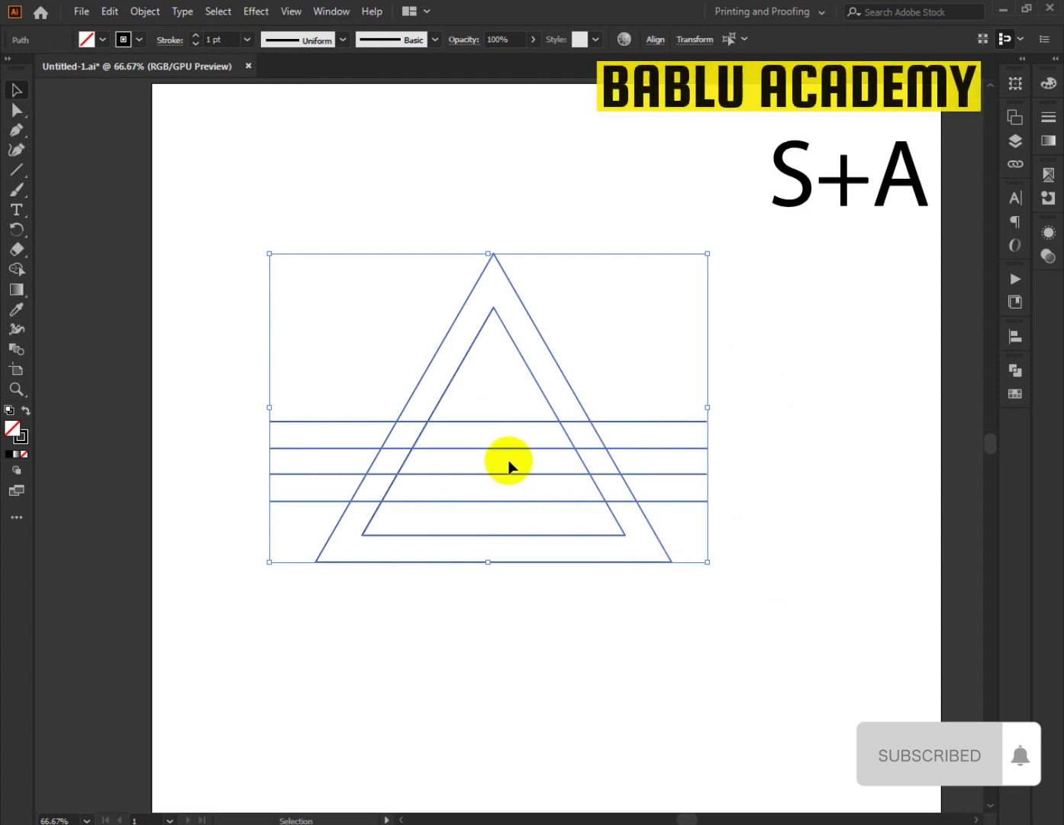
{"action": "left_click", "coordinate": [19, 271]}
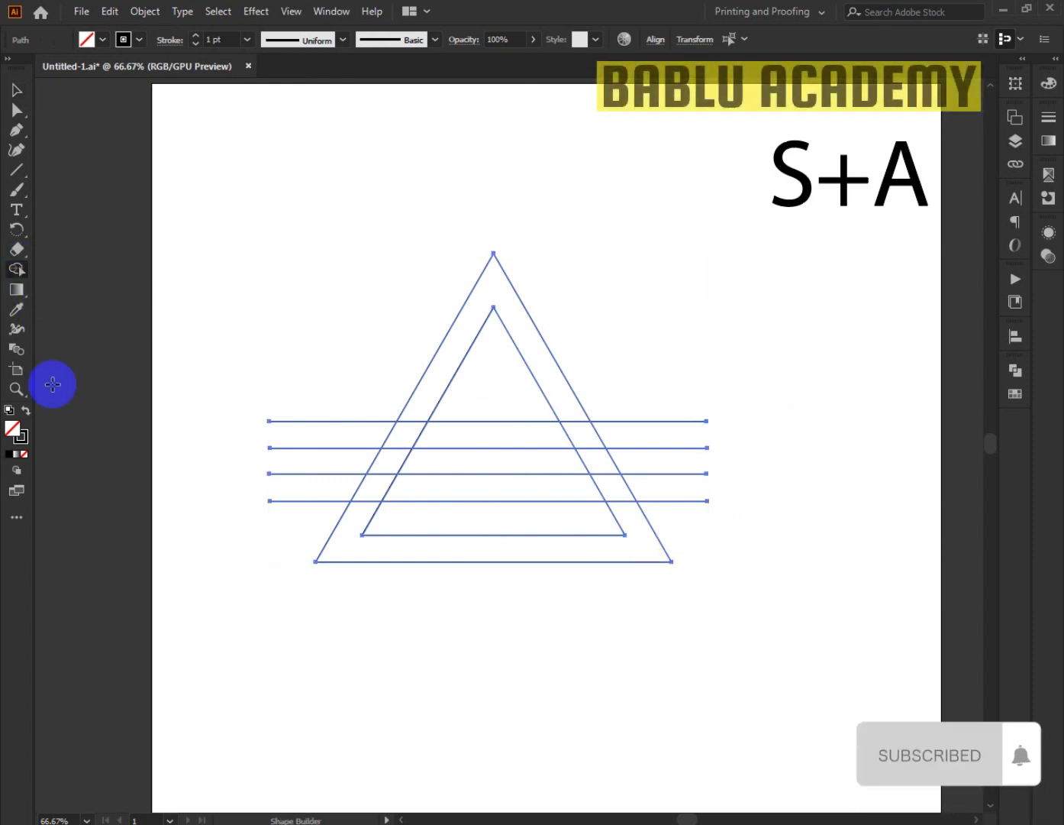
{"action": "left_click", "coordinate": [26, 411]}
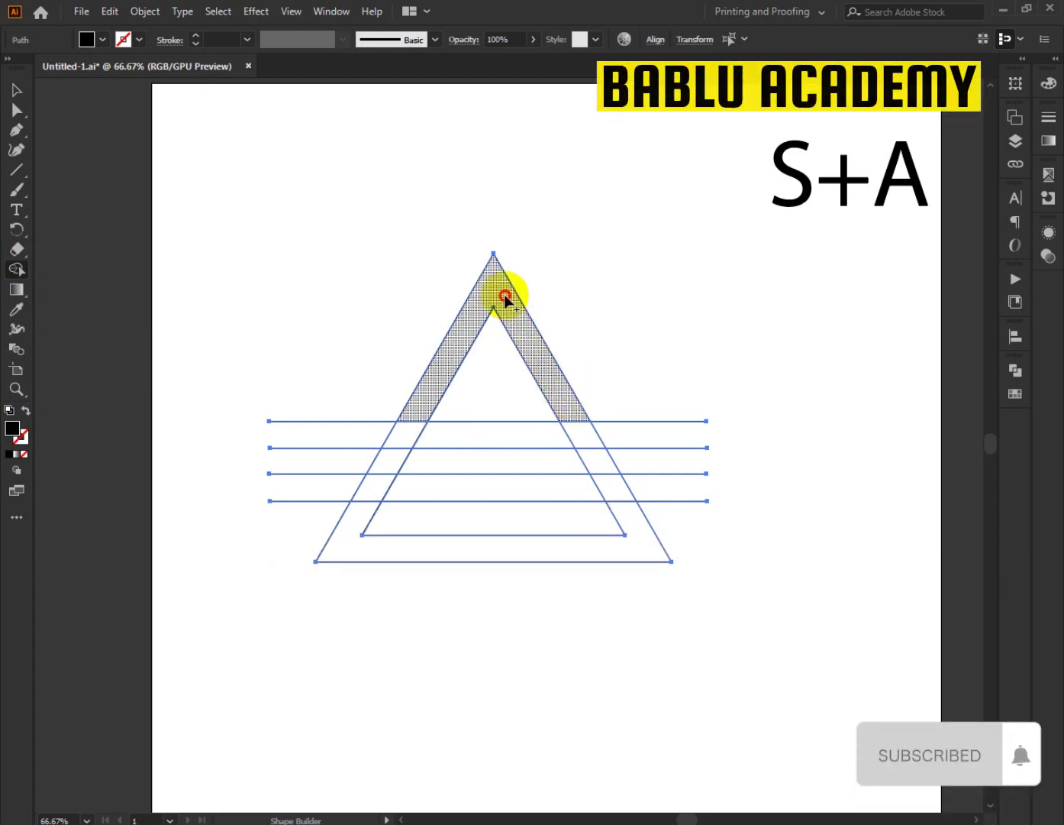
{"action": "left_click", "coordinate": [504, 295]}
{"action": "mouse_move", "coordinate": [411, 415]}
{"action": "left_mouse_down"}
{"action": "mouse_move", "coordinate": [387, 465]}
{"action": "mouse_move", "coordinate": [596, 456]}
{"action": "mouse_move", "coordinate": [632, 527]}
{"action": "left_mouse_up"}
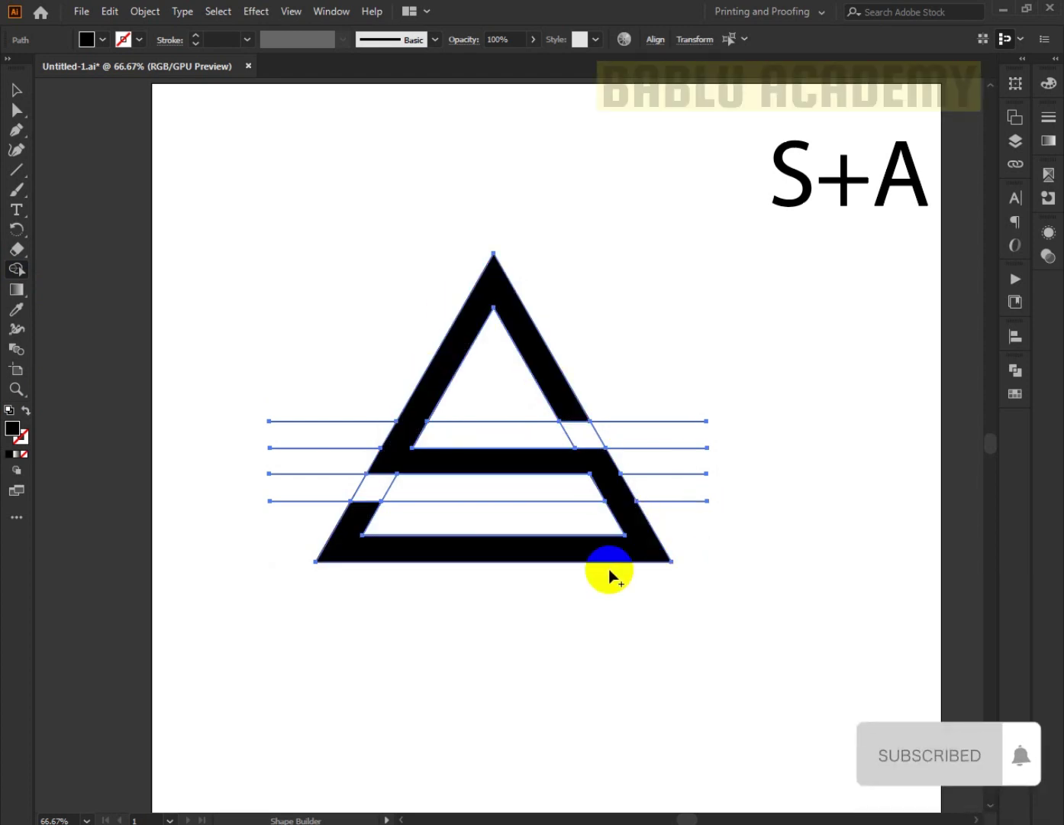
- Trim away the horizontal line ends extending beyond both sides of the outer triangle and deselect the artwork
{"action": "left_click_drag", "start_coordinate": [305, 402], "coordinate": [294, 530]}
{"action": "left_click_drag", "start_coordinate": [654, 458], "coordinate": [711, 541]}
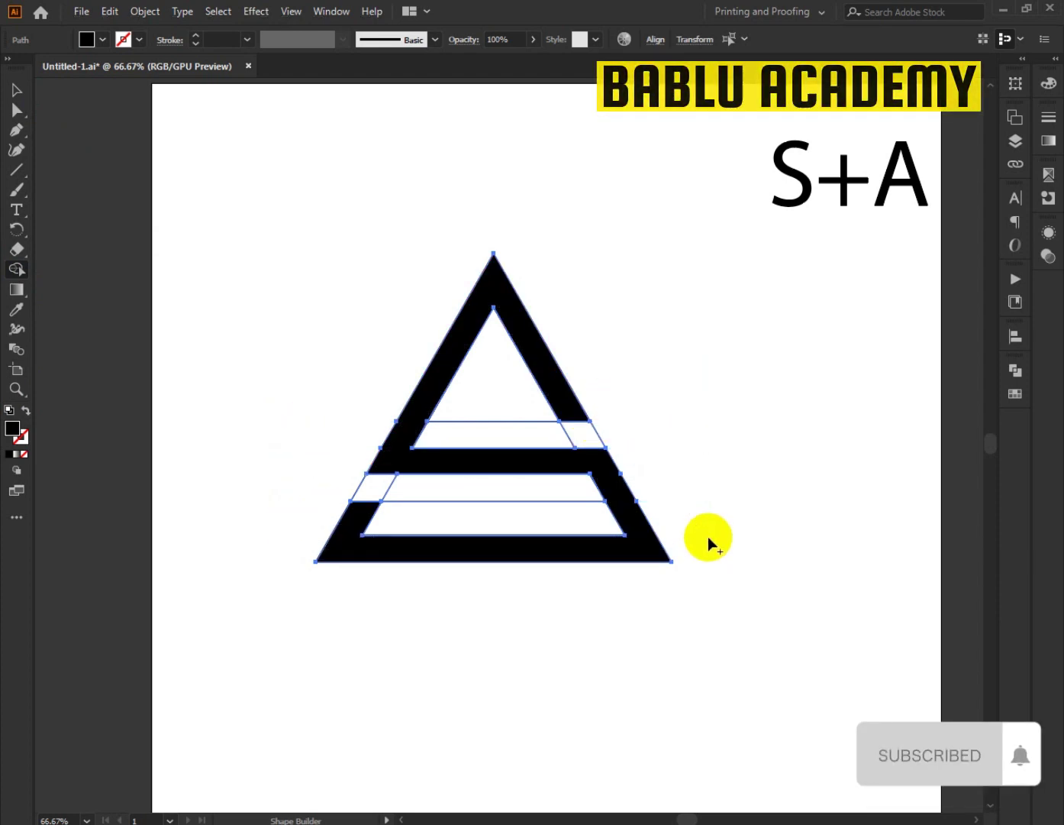
{"action": "left_click", "coordinate": [18, 92]}
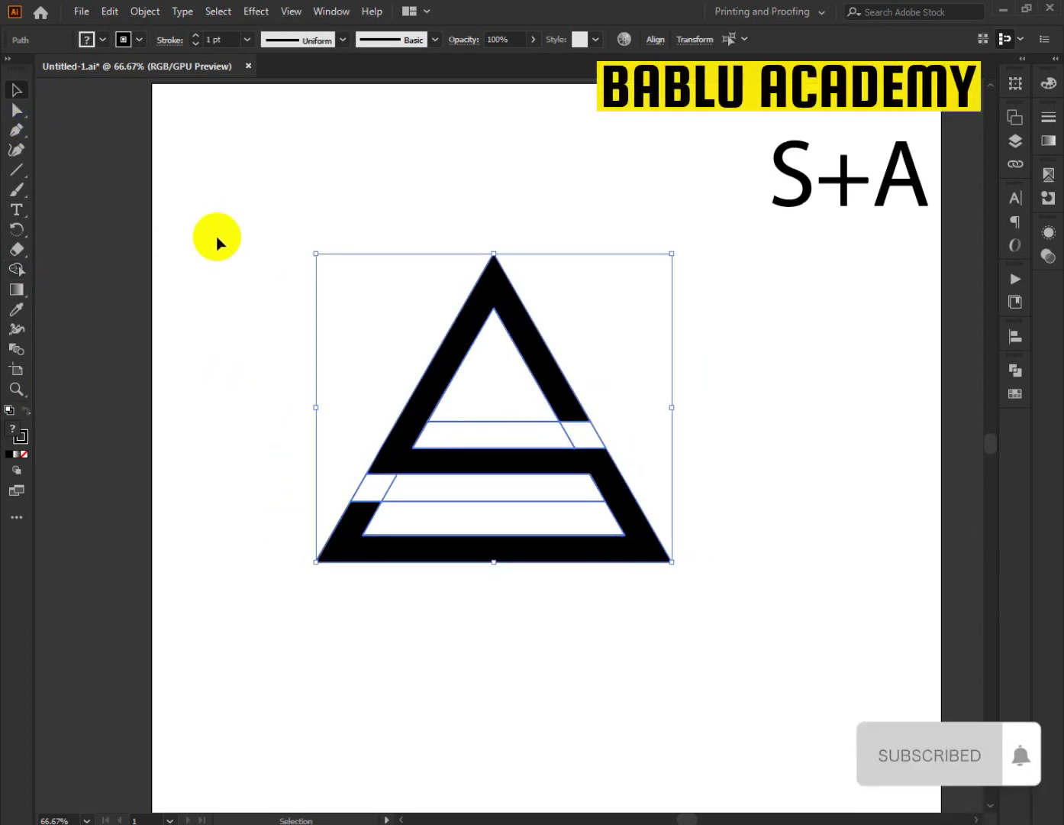
{"action": "left_click", "coordinate": [315, 336]}
- Delete the leftover outline paths inside the upper triangle opening and across the gap on its right side
{"action": "left_click", "coordinate": [482, 421]}
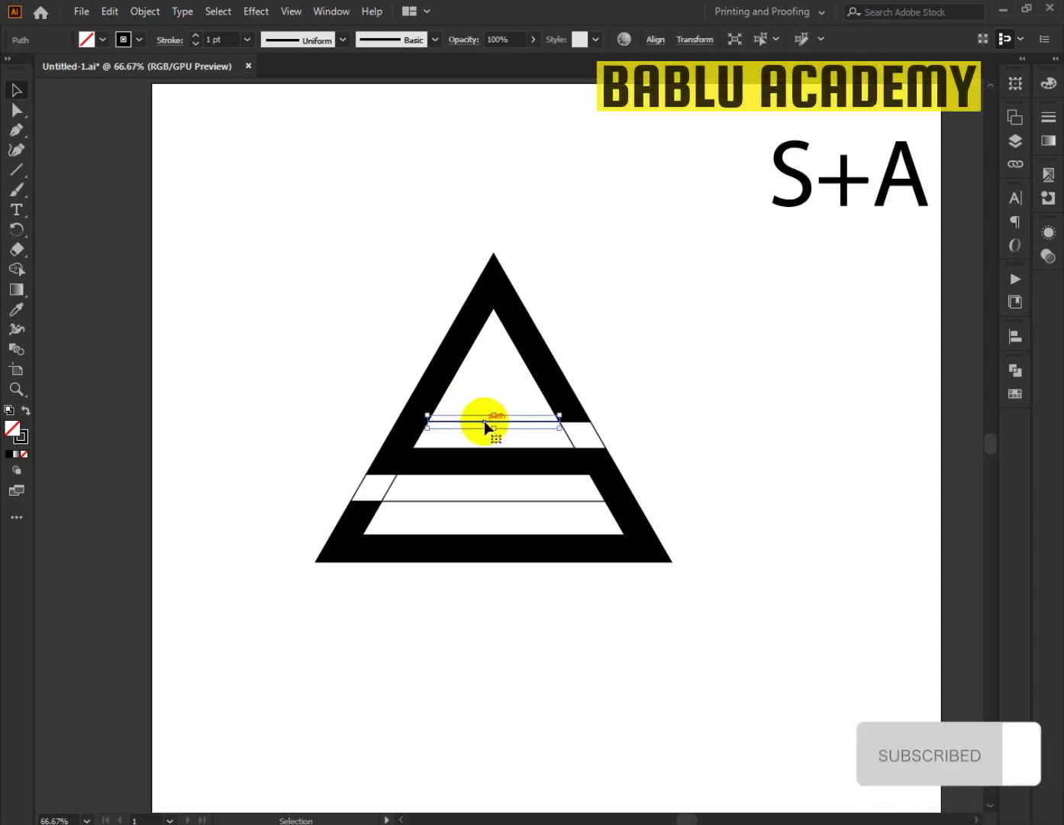
{"action": "left_click", "coordinate": [574, 444]}
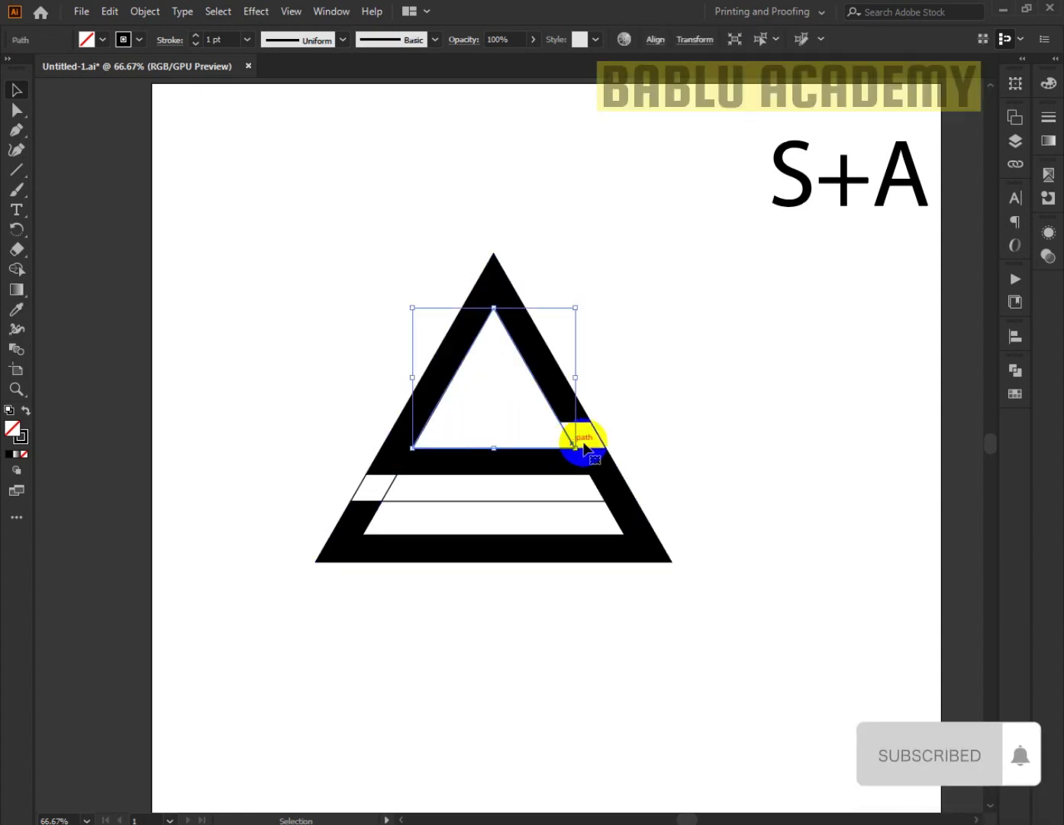
{"action": "key", "text": "Delete"}
{"action": "left_click", "coordinate": [604, 439]}
{"action": "key", "text": "Delete"}
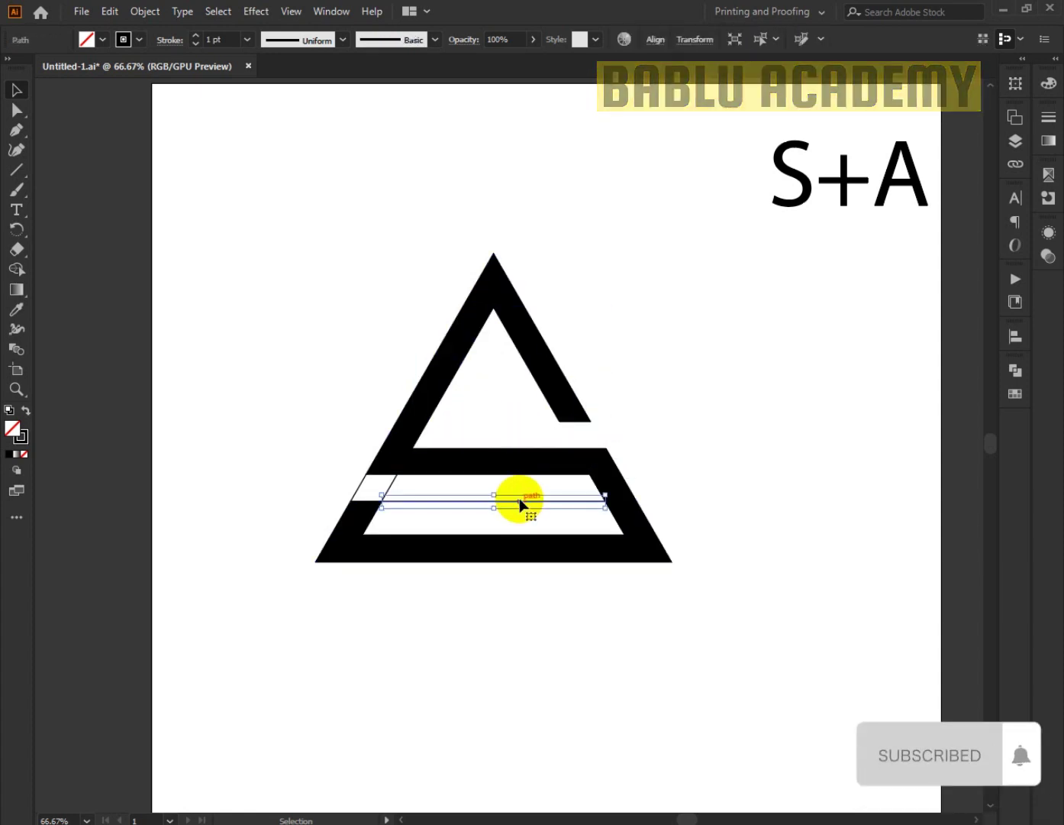
- Delete the leftover outline paths in the lower opening and across the gap on its left side
{"action": "key", "text": "Delete"}
{"action": "left_click", "coordinate": [374, 504]}
{"action": "left_click_drag", "start_coordinate": [362, 488], "coordinate": [365, 490]}
{"action": "key", "text": "Delete"}
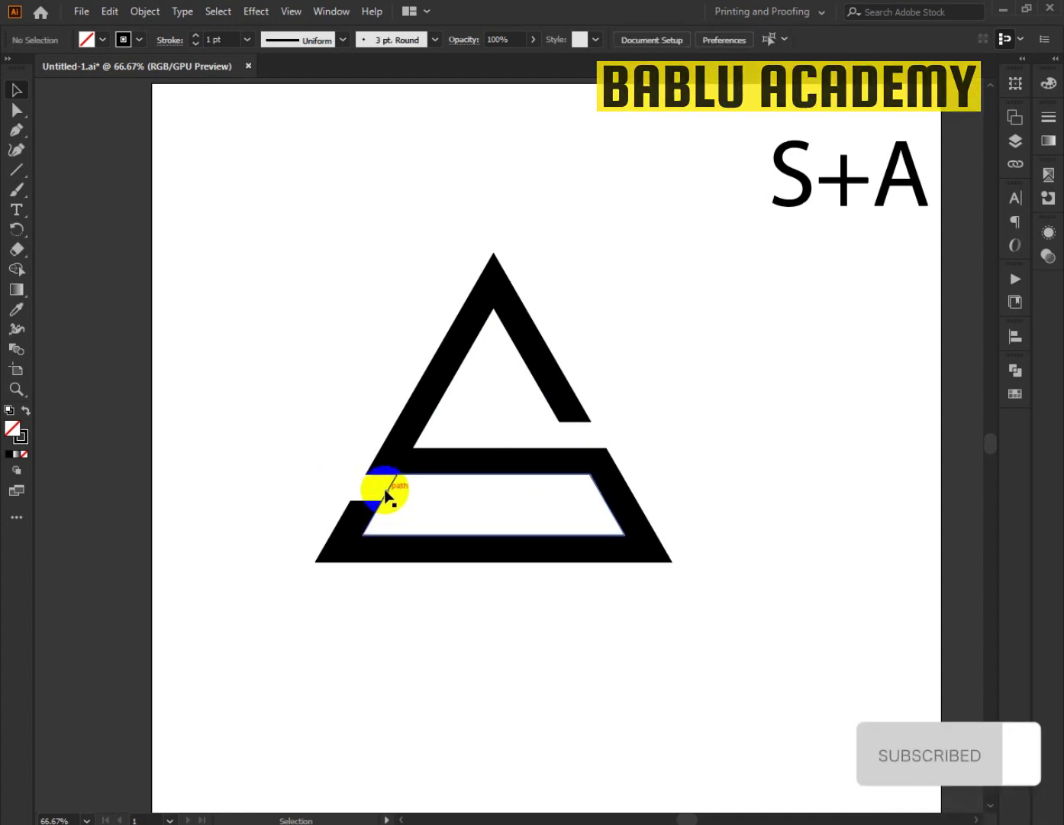
{"action": "left_click", "coordinate": [387, 491]}
{"action": "key", "text": "Delete"}
{"action": "left_click_drag", "start_coordinate": [493, 399], "coordinate": [476, 418]}
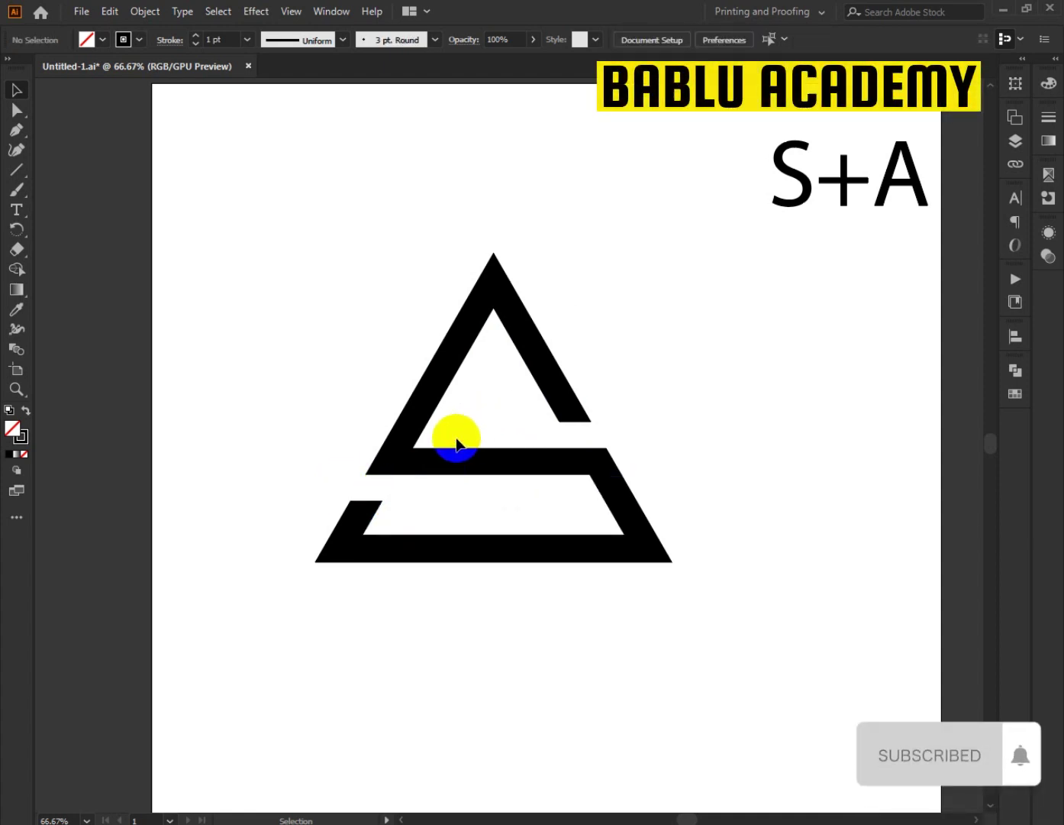
- Remove the black monogram's stroke and move the shape to the right side of the artboard, below the S+A text
{"action": "left_click", "coordinate": [404, 446]}
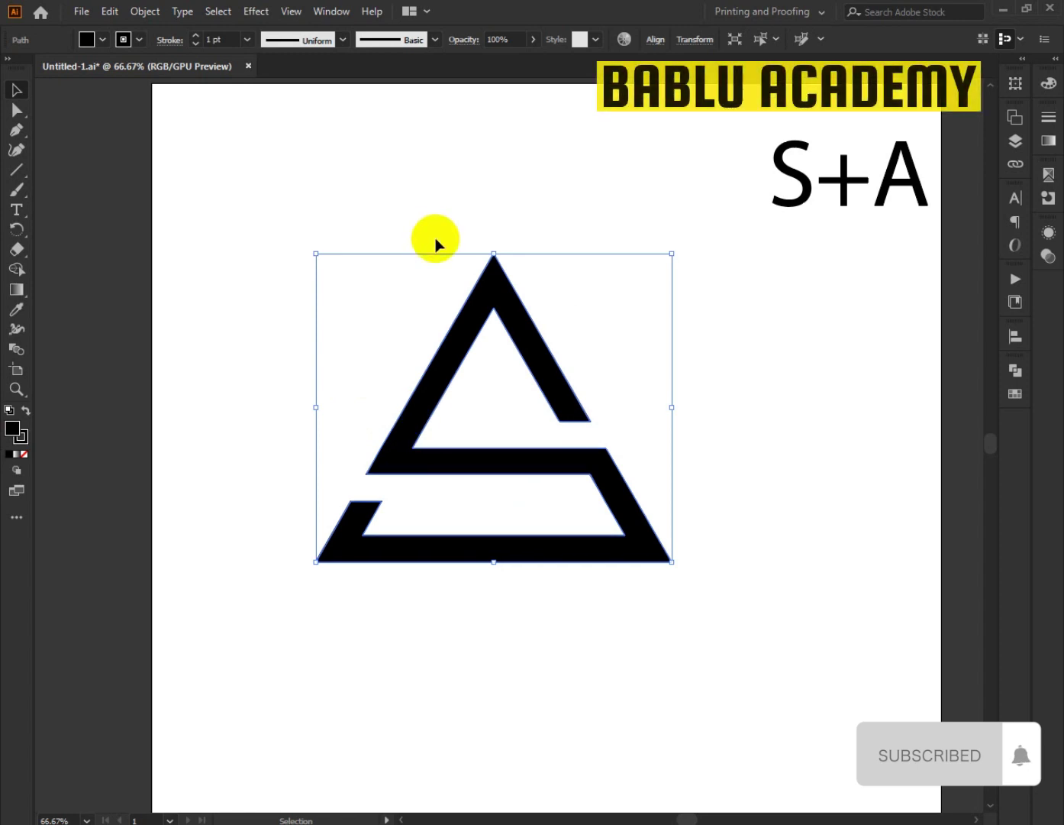
{"action": "left_click", "coordinate": [139, 39]}
{"action": "left_click", "coordinate": [11, 67]}
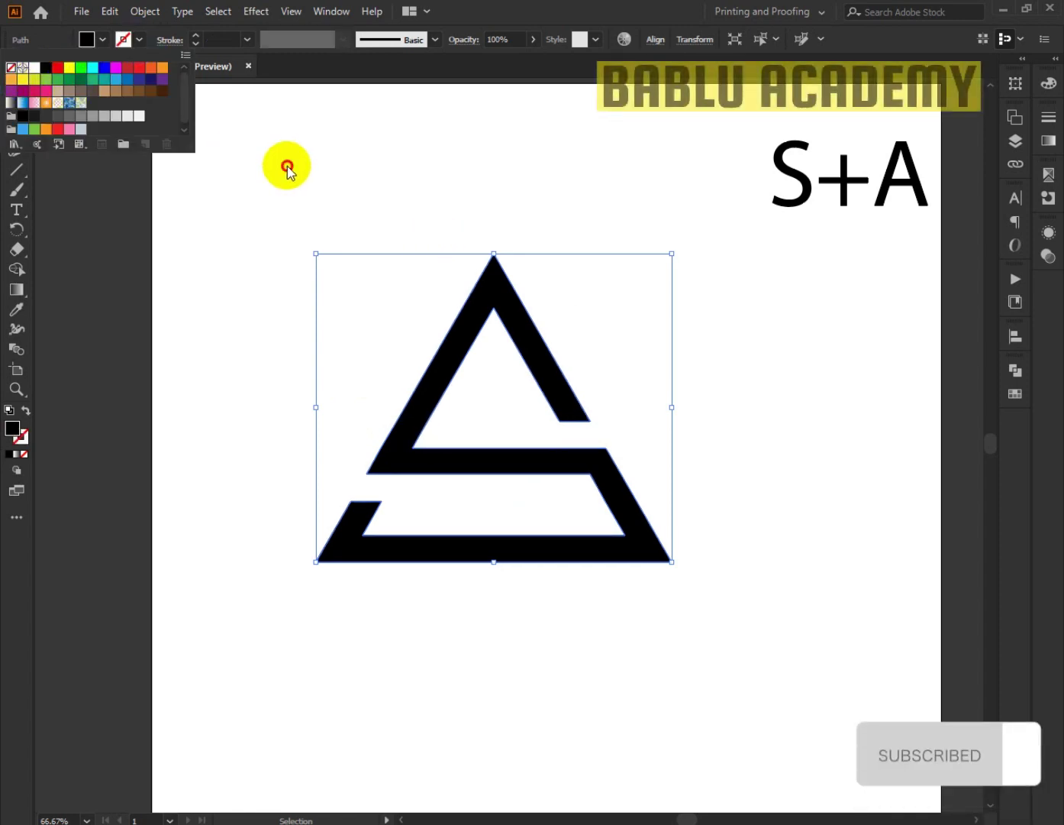
{"action": "left_click", "coordinate": [287, 167]}
{"action": "left_click", "coordinate": [747, 587]}
{"action": "left_click_drag", "start_coordinate": [507, 457], "coordinate": [786, 463]}
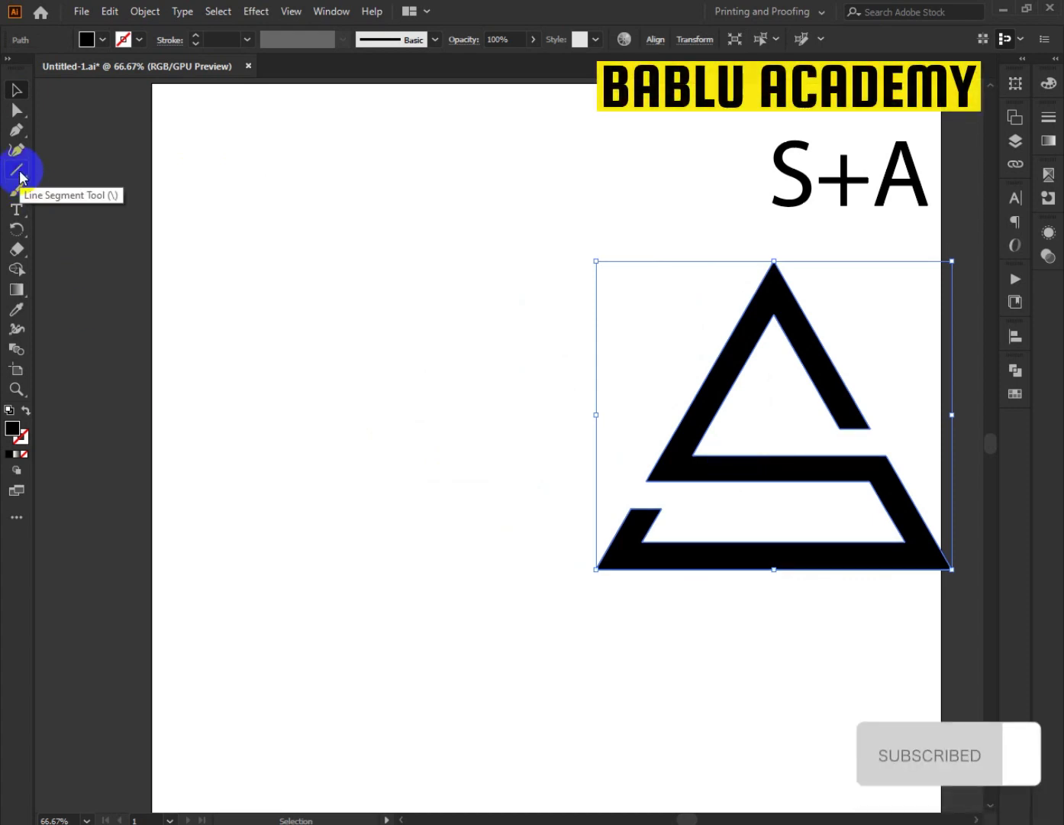
- Create a three-sided polygon with a 200 px radius to the left of the monogram, scale it down and place it lower
{"action": "left_click_drag", "start_coordinate": [20, 175], "coordinate": [64, 209]}
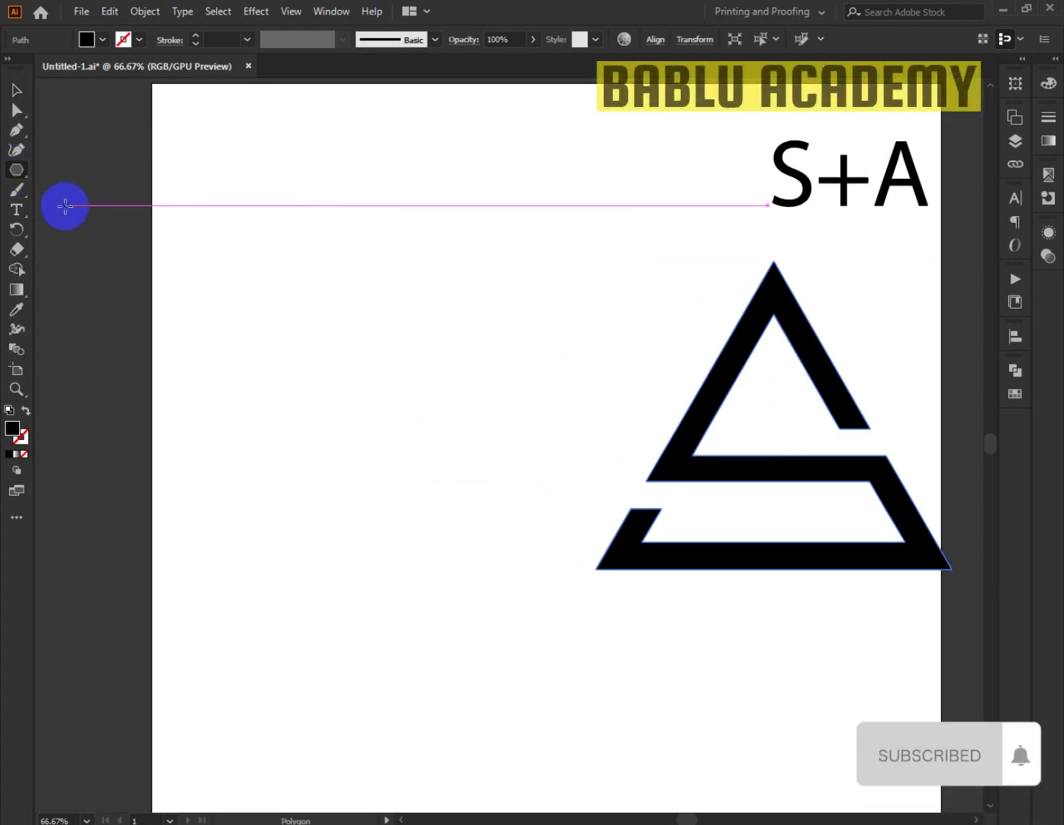
{"action": "left_click", "coordinate": [297, 351]}
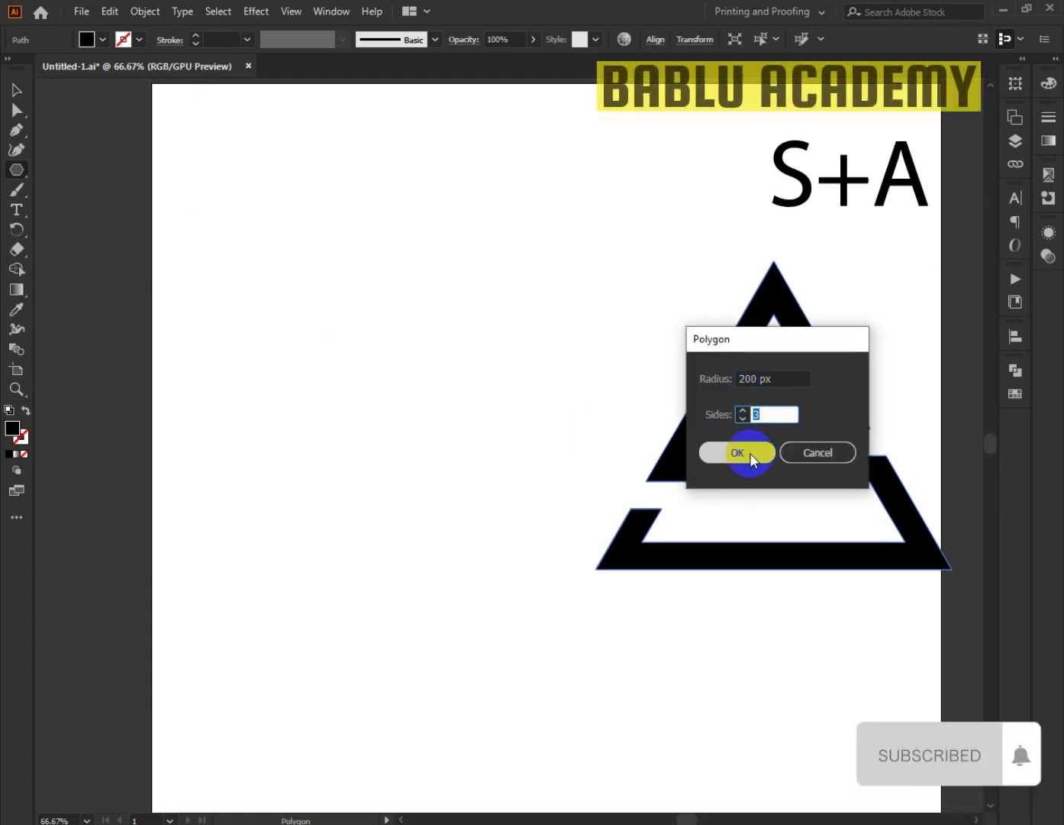
{"action": "left_click", "coordinate": [749, 454]}
{"action": "left_click", "coordinate": [16, 90]}
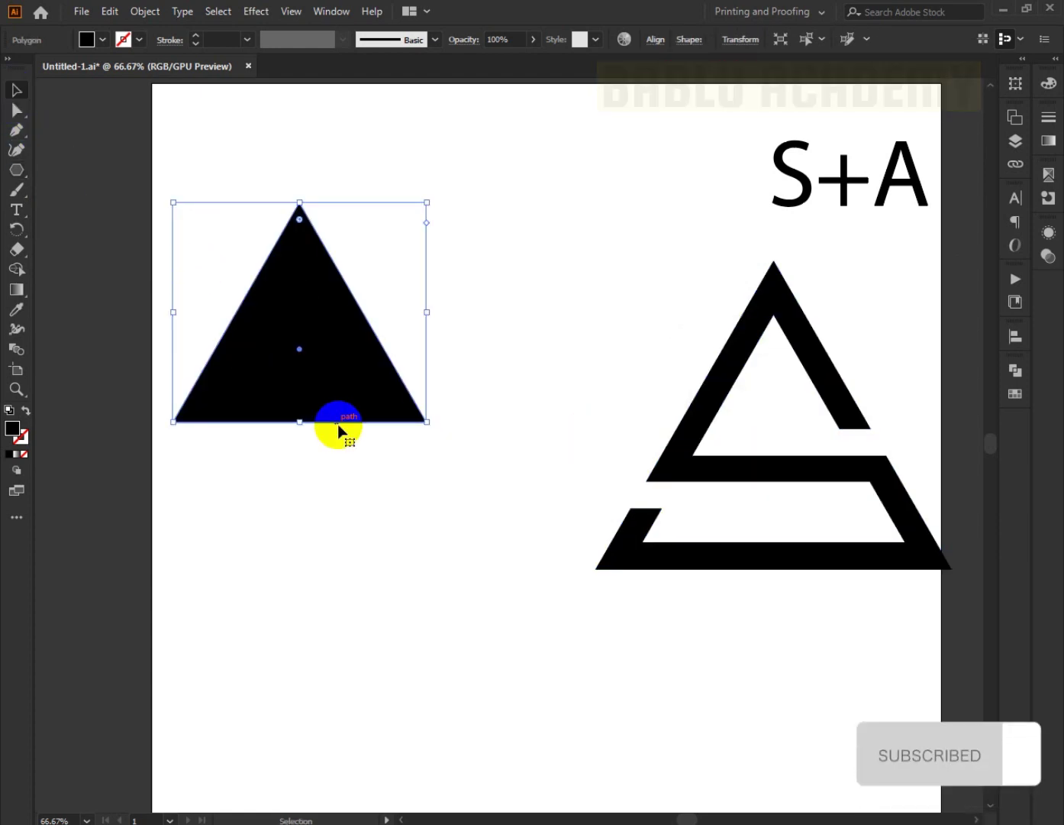
{"action": "left_click_drag", "start_coordinate": [338, 425], "coordinate": [328, 539]}
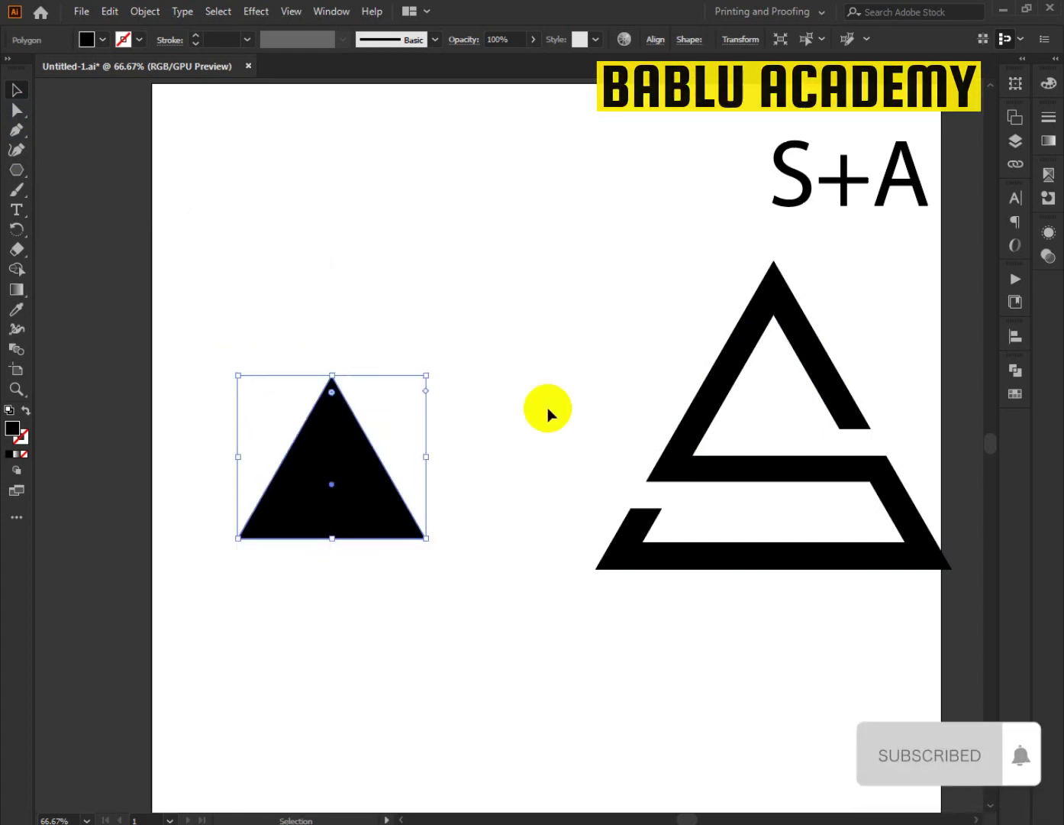
- Set the new triangle's fill to none and its stroke to black
{"action": "left_click", "coordinate": [87, 38]}
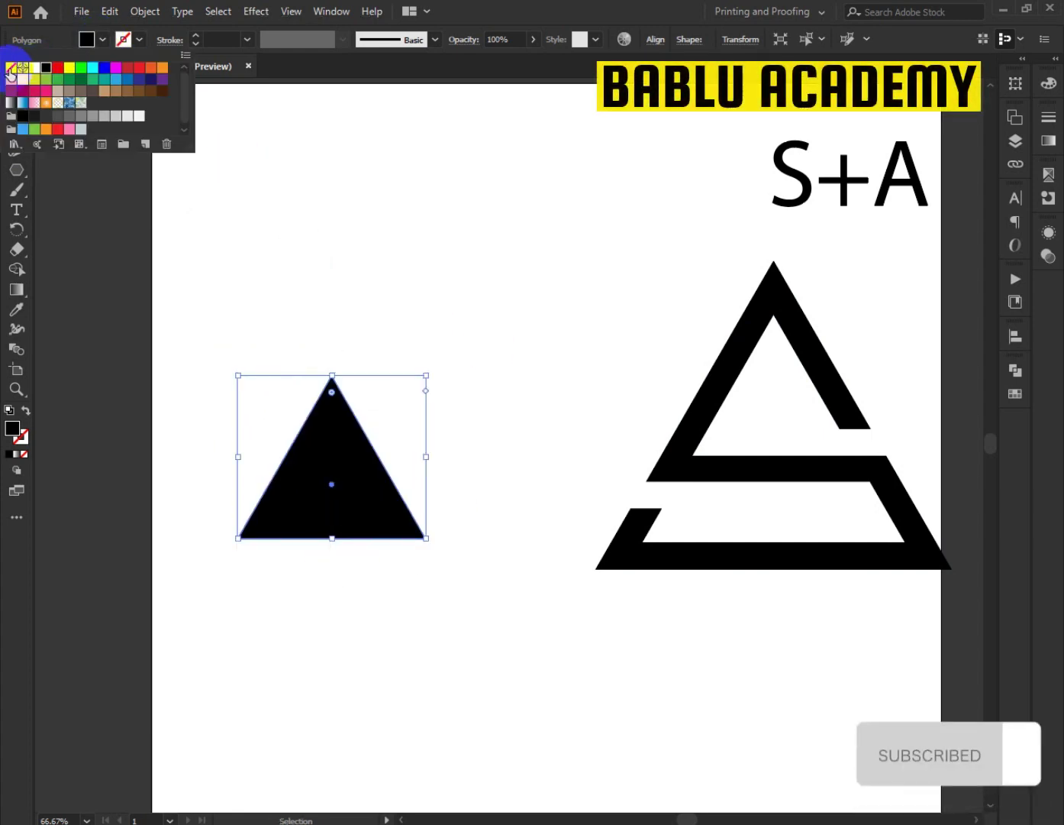
{"action": "left_click", "coordinate": [11, 68]}
{"action": "left_click", "coordinate": [125, 39]}
{"action": "left_click", "coordinate": [136, 39]}
{"action": "left_click", "coordinate": [137, 40]}
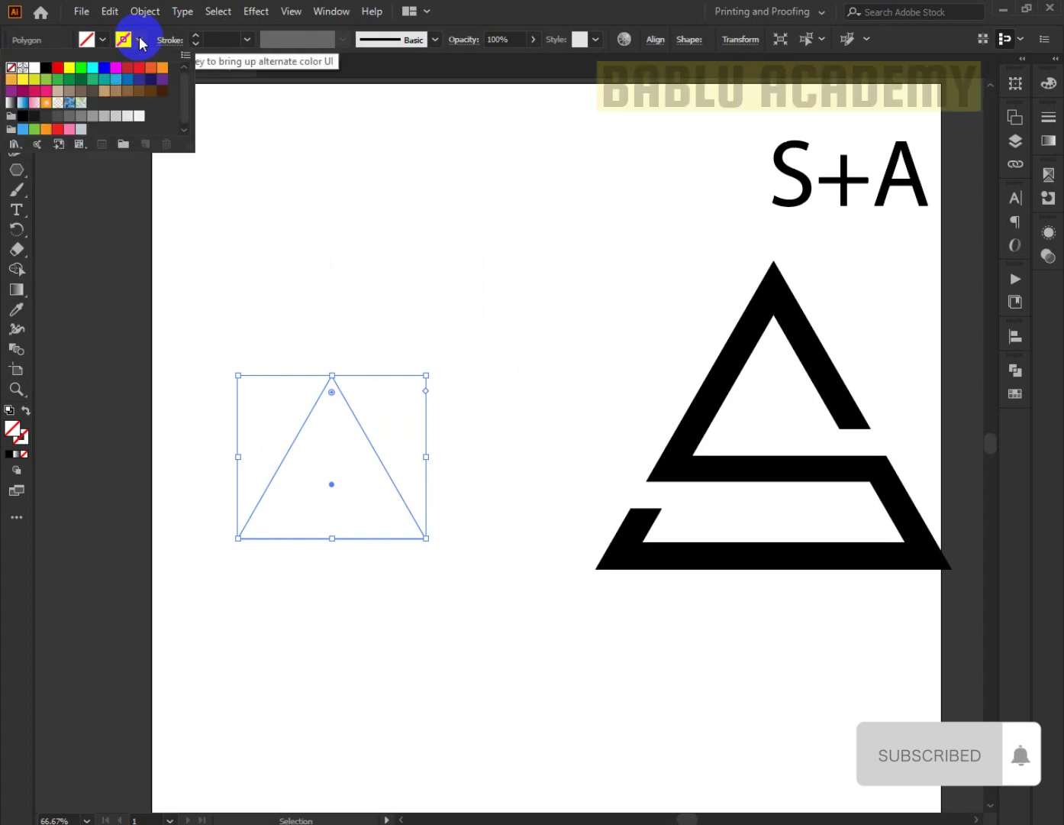
{"action": "left_click", "coordinate": [46, 67]}
{"action": "key", "text": "Escape"}
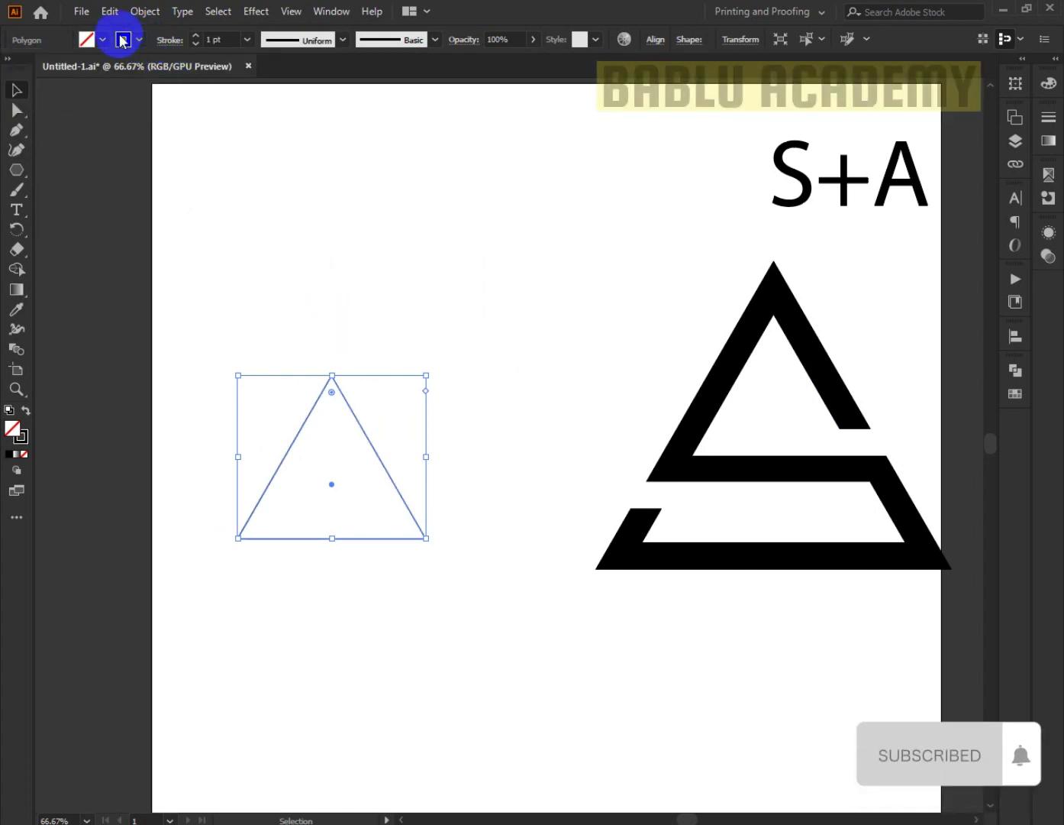
- Copy the outlined triangle, paste it in front, and scale the copy down about its center to form an inner triangle
{"action": "left_click", "coordinate": [110, 12]}
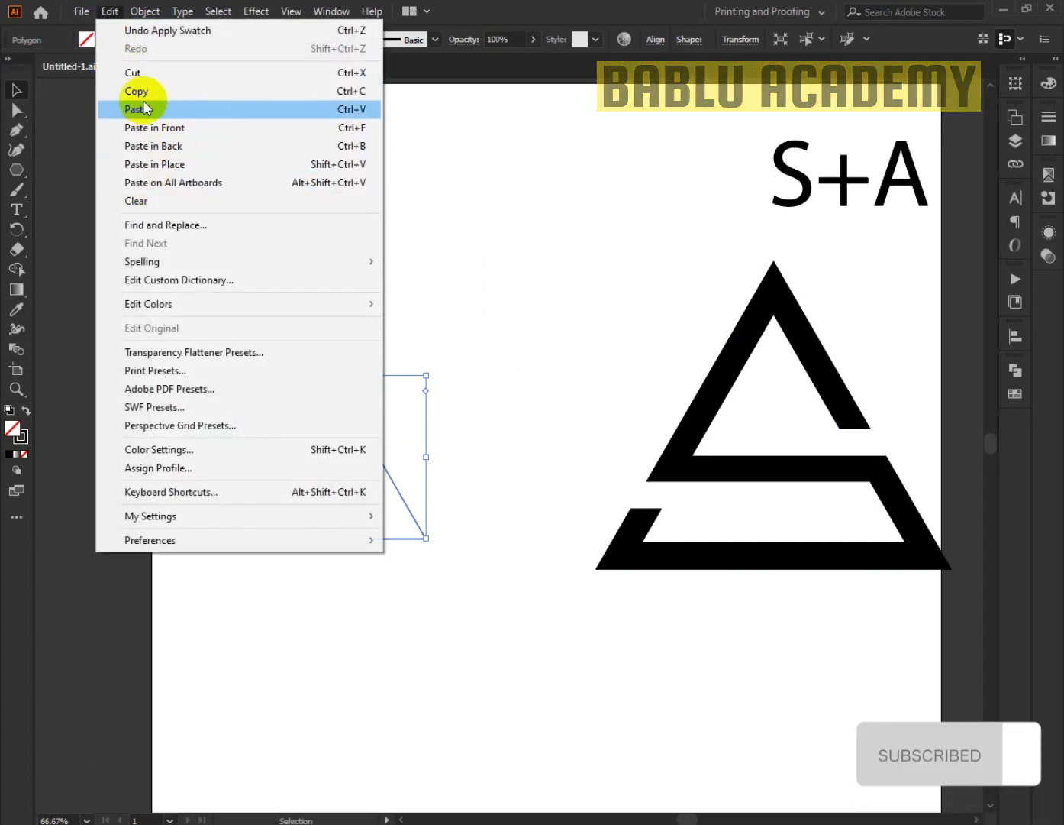
{"action": "left_click", "coordinate": [136, 91]}
{"action": "left_click", "coordinate": [109, 11]}
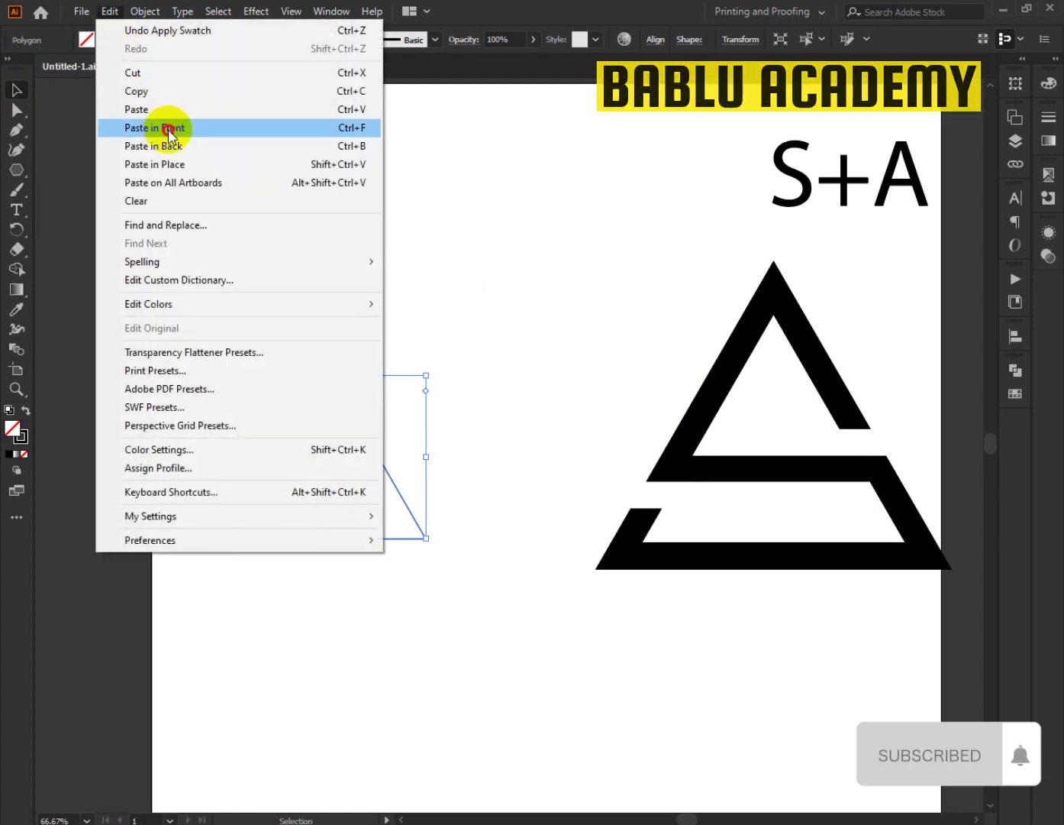
{"action": "left_click", "coordinate": [170, 129]}
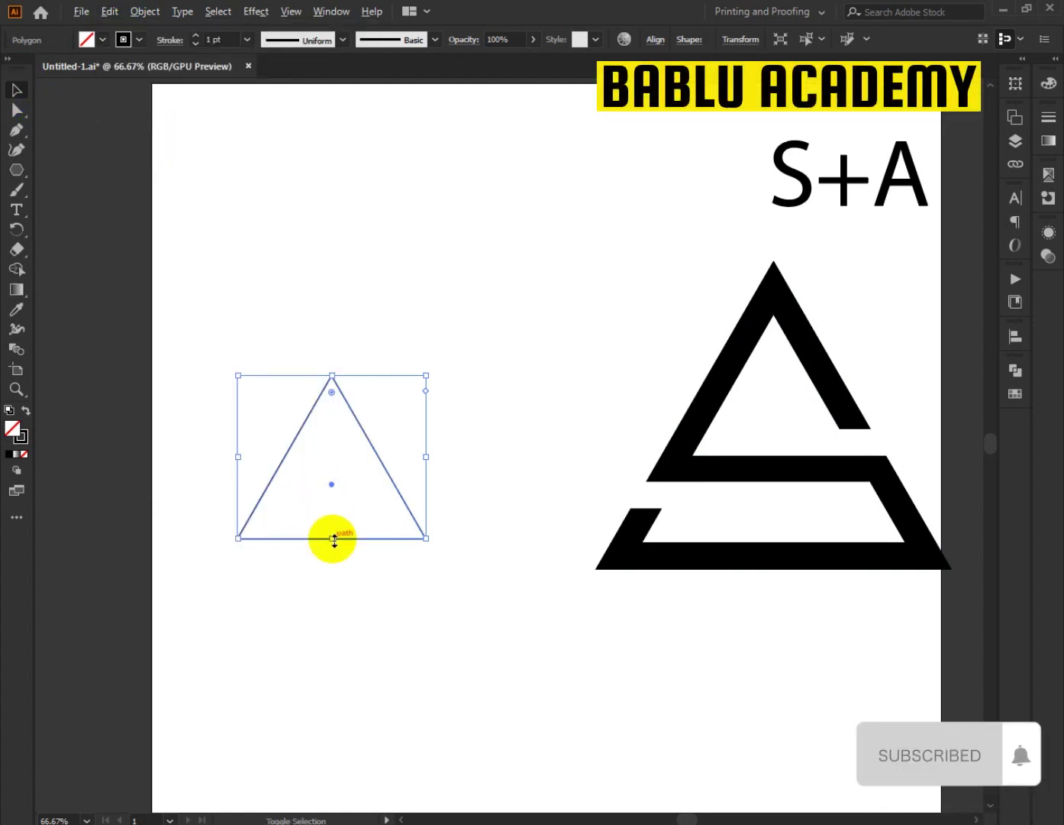
{"action": "left_click_drag", "start_coordinate": [333, 537], "coordinate": [335, 510]}
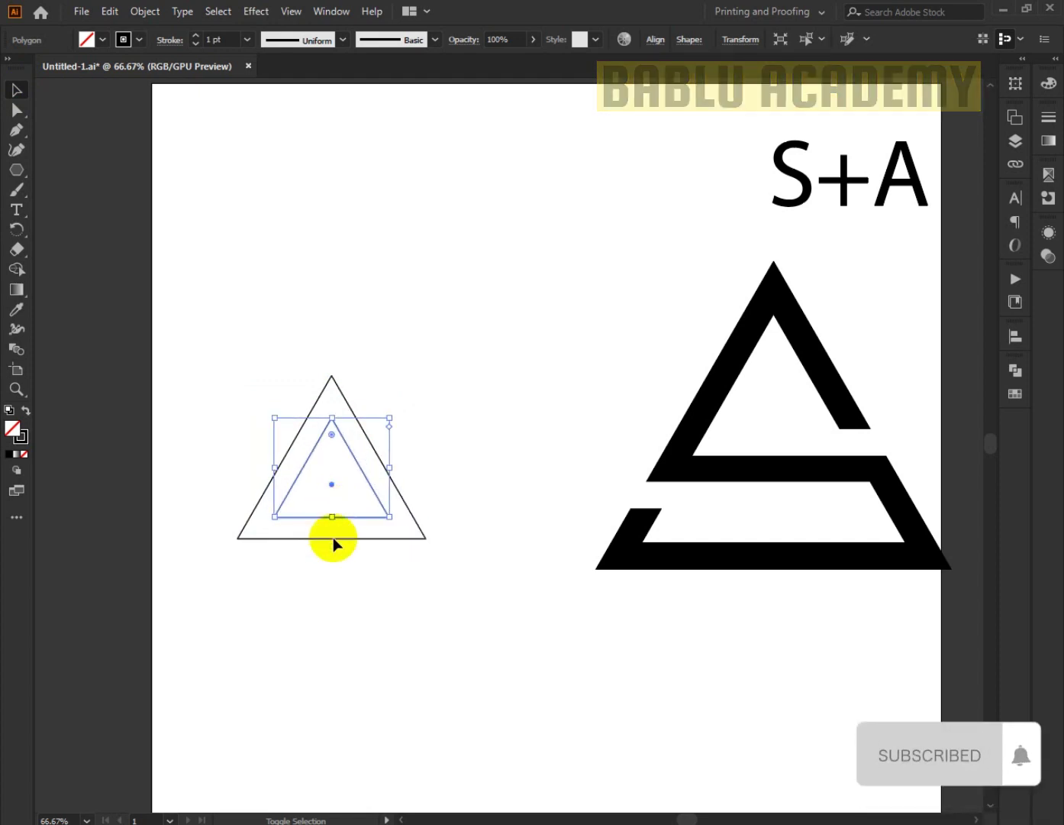
{"action": "left_click", "coordinate": [336, 593]}
{"action": "left_click_drag", "start_coordinate": [247, 428], "coordinate": [441, 562]}
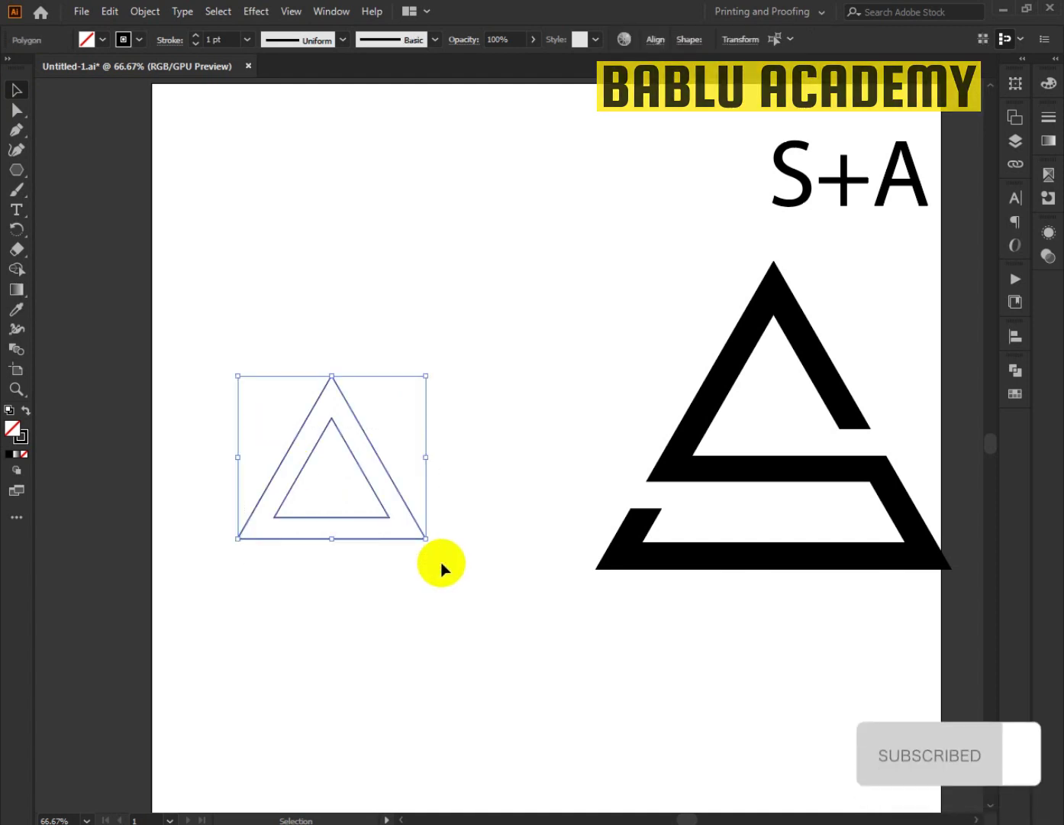
{"action": "left_click", "coordinate": [441, 562]}
{"action": "left_click_drag", "start_coordinate": [17, 169], "coordinate": [87, 252]}
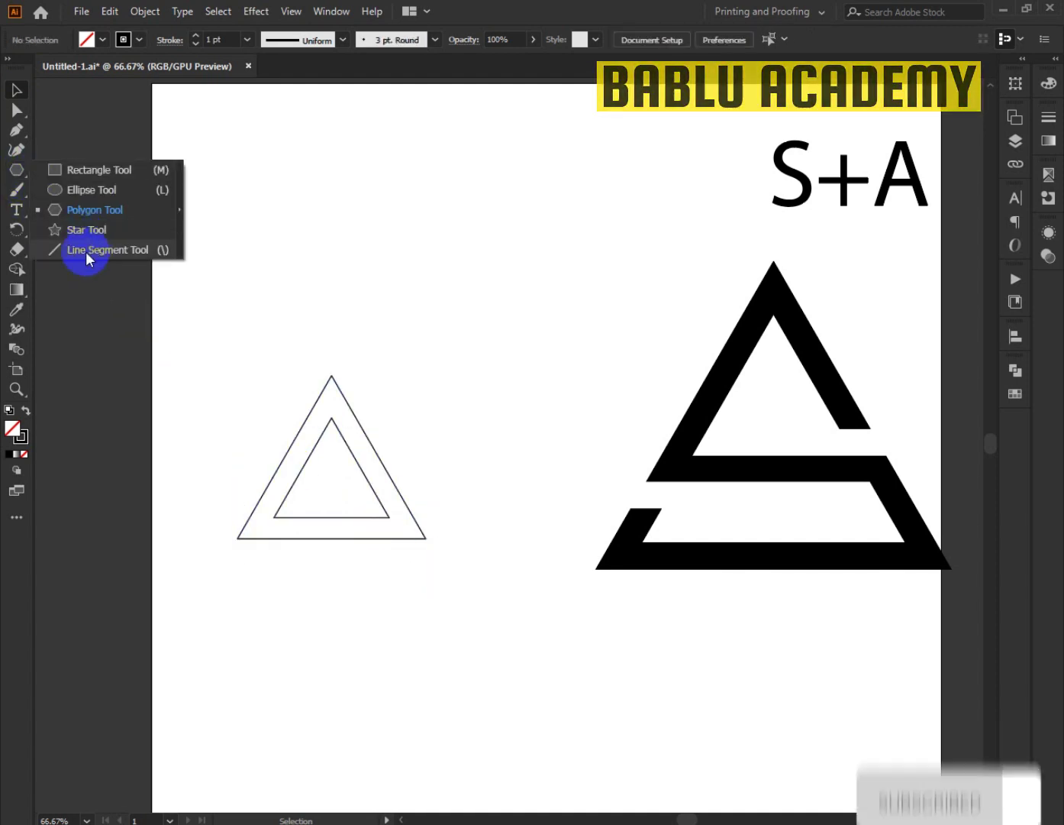
{"action": "left_click_drag", "start_coordinate": [275, 518], "coordinate": [202, 631]}
{"action": "left_click", "coordinate": [15, 95]}
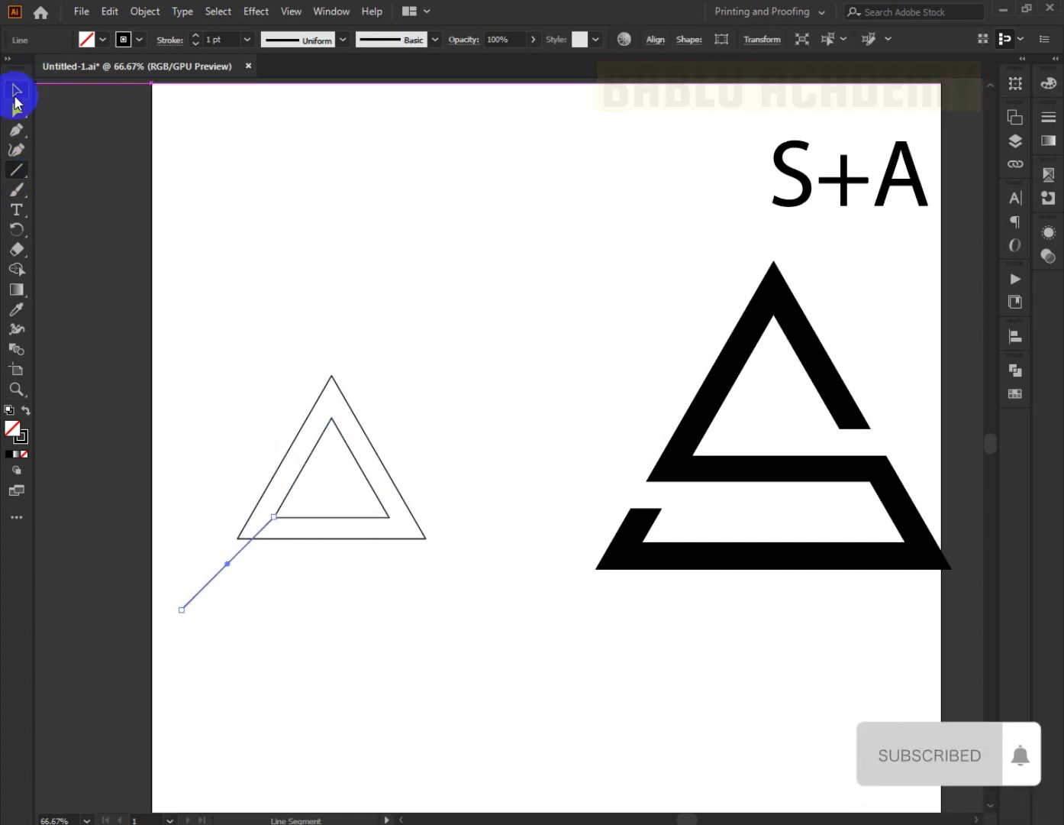
{"action": "key", "text": "ctrl+shift+a"}
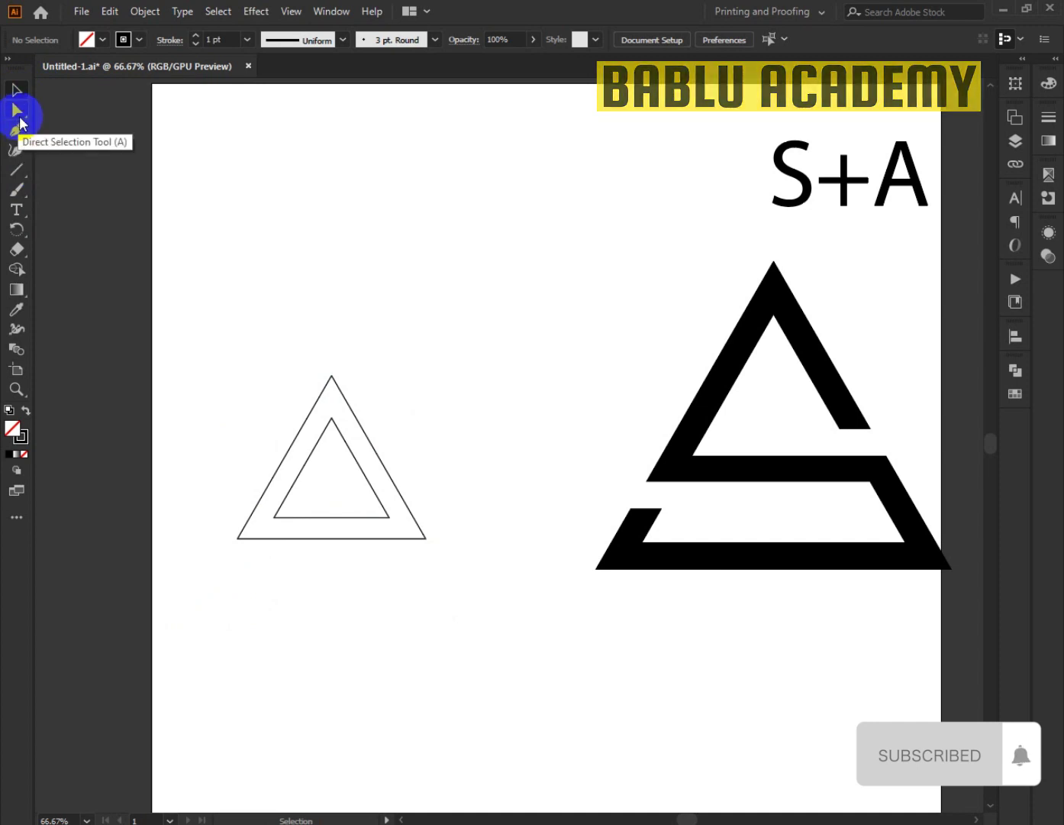
- Pull the inner triangle's two base corners down and outward along its sides, past the base of the outer triangle
{"action": "left_click", "coordinate": [16, 110]}
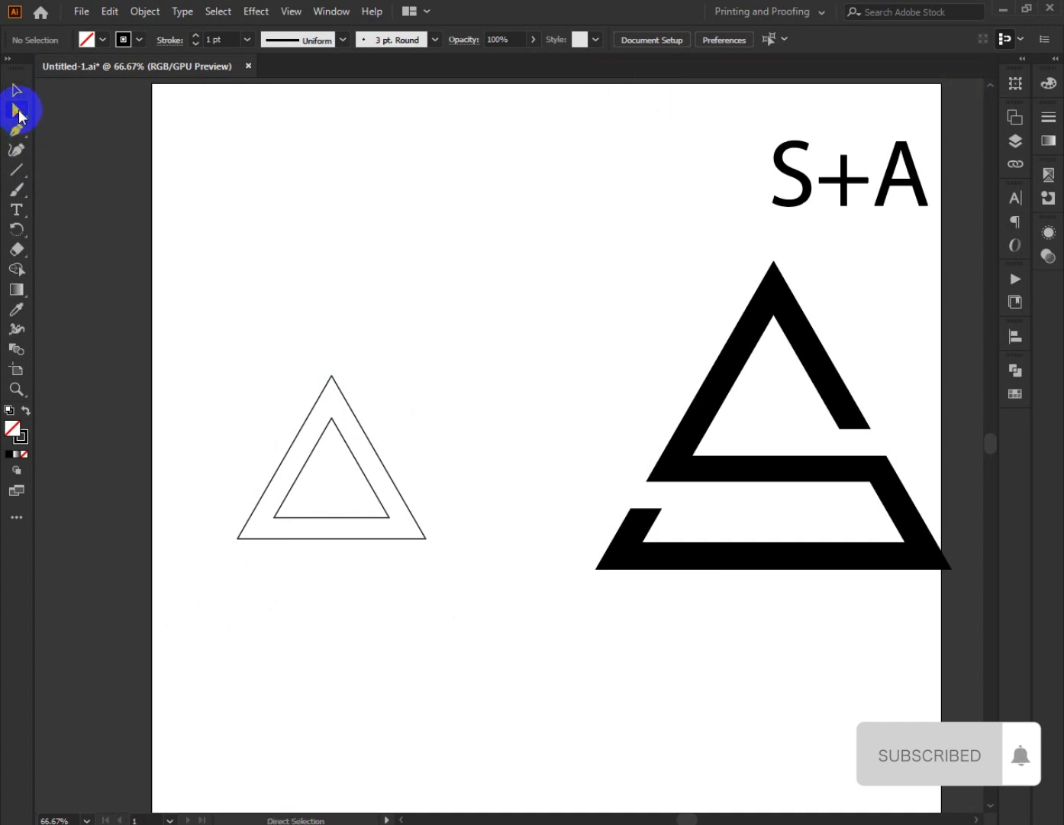
{"action": "left_click", "coordinate": [275, 518]}
{"action": "left_click_drag", "start_coordinate": [276, 519], "coordinate": [214, 617]}
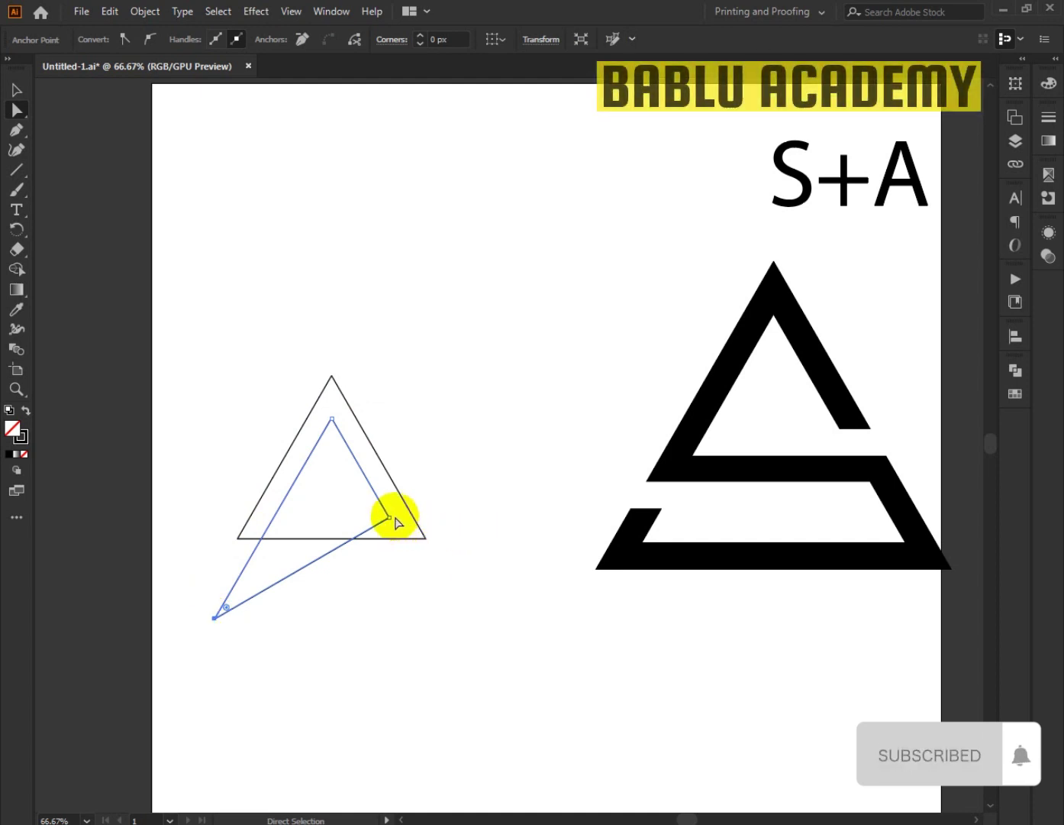
{"action": "left_click_drag", "start_coordinate": [390, 518], "coordinate": [453, 625]}
{"action": "left_click", "coordinate": [16, 91]}
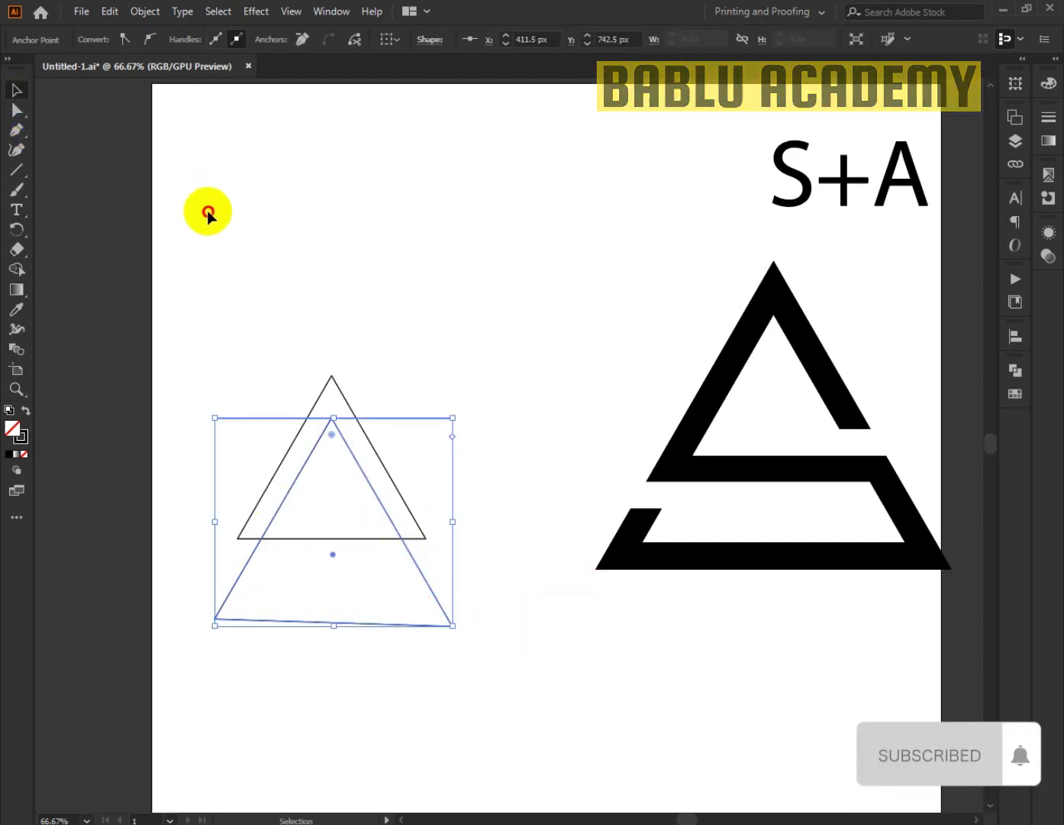
- Select both triangles and remove the inner triangle's area with the Shape Builder, leaving an inverted-V outline
{"action": "left_click_drag", "start_coordinate": [236, 379], "coordinate": [421, 617]}
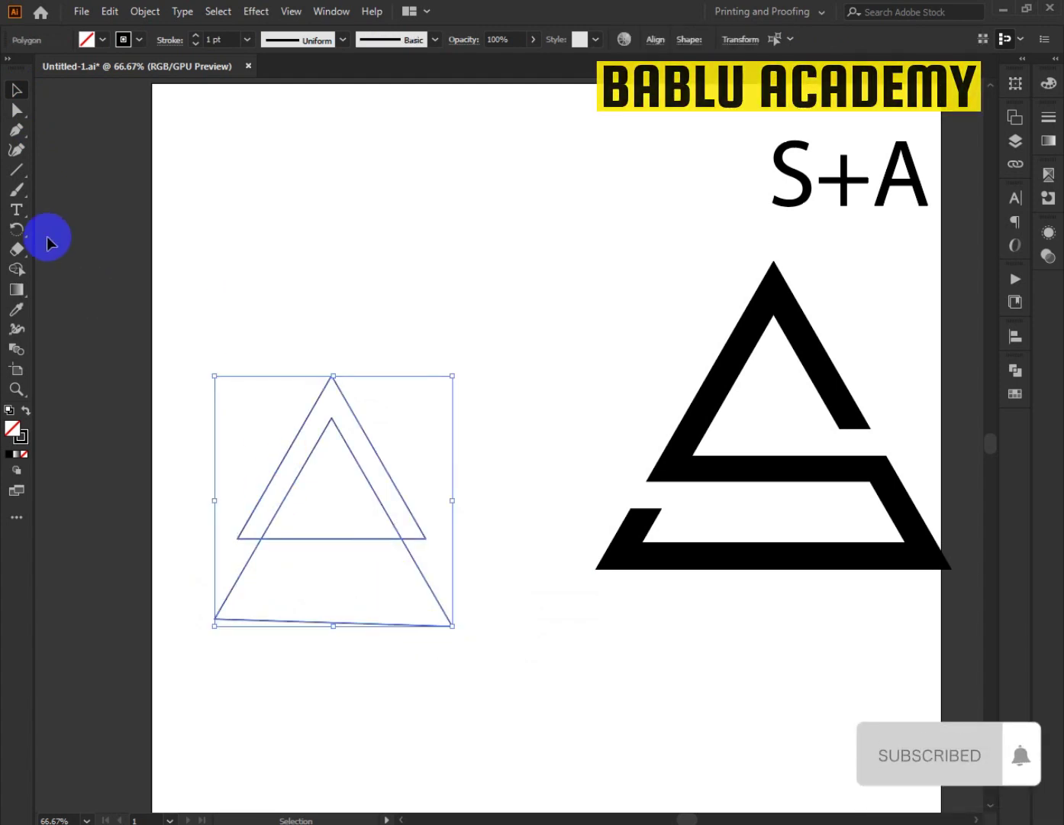
{"action": "left_click", "coordinate": [16, 267]}
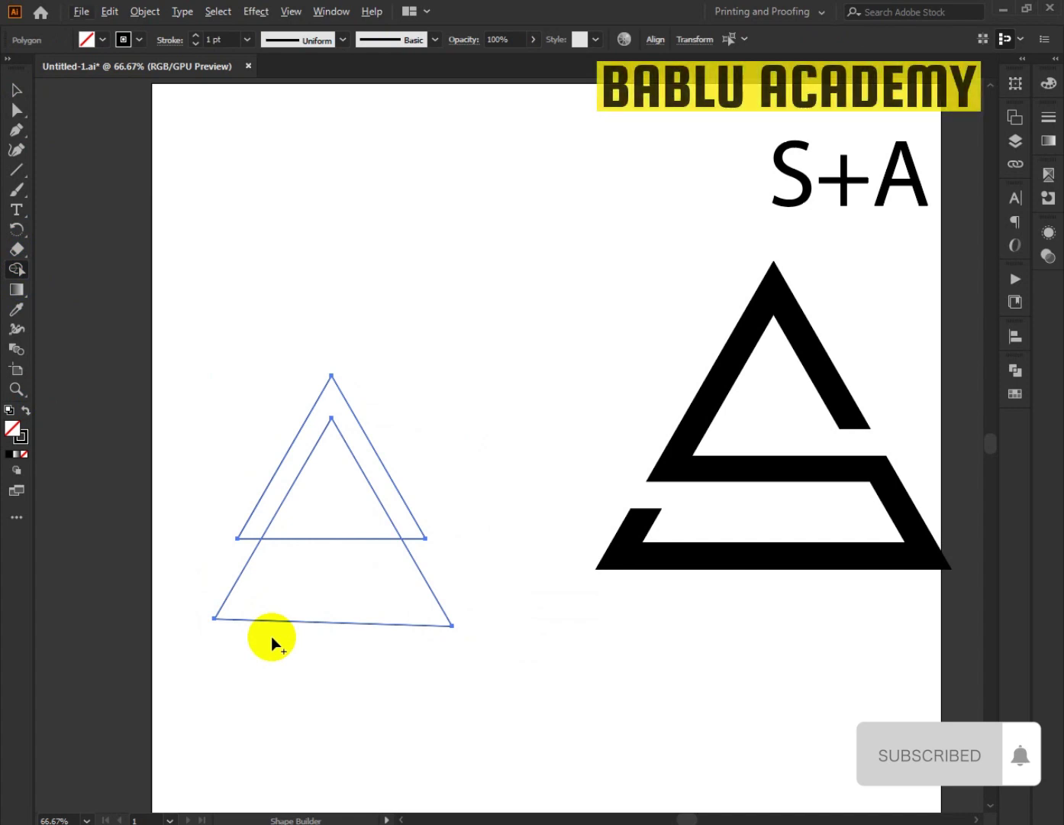
{"action": "mouse_move", "coordinate": [271, 637]}
{"action": "left_mouse_down"}
{"action": "mouse_move", "coordinate": [249, 587]}
{"action": "mouse_move", "coordinate": [318, 531]}
{"action": "mouse_move", "coordinate": [314, 499]}
{"action": "left_mouse_up"}
{"action": "left_click", "coordinate": [17, 90]}
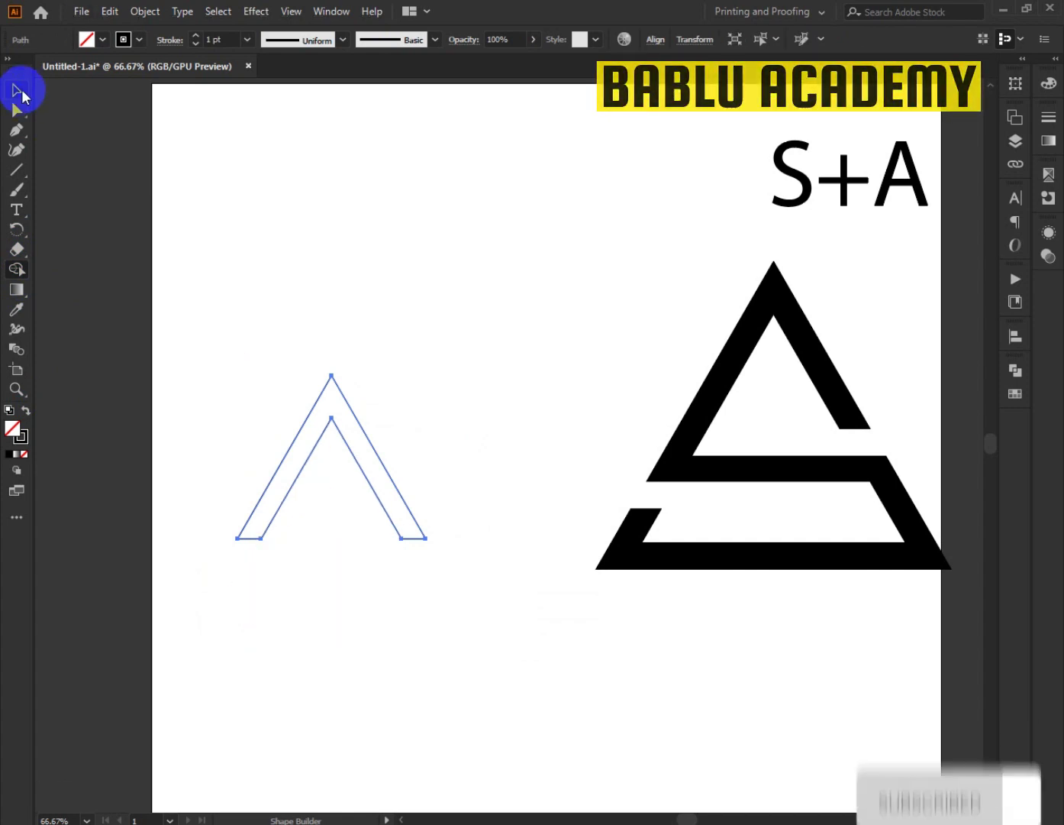
- Fill the inverted-V shape with black and remove its stroke
{"action": "left_click", "coordinate": [322, 308]}
{"action": "left_click", "coordinate": [372, 451]}
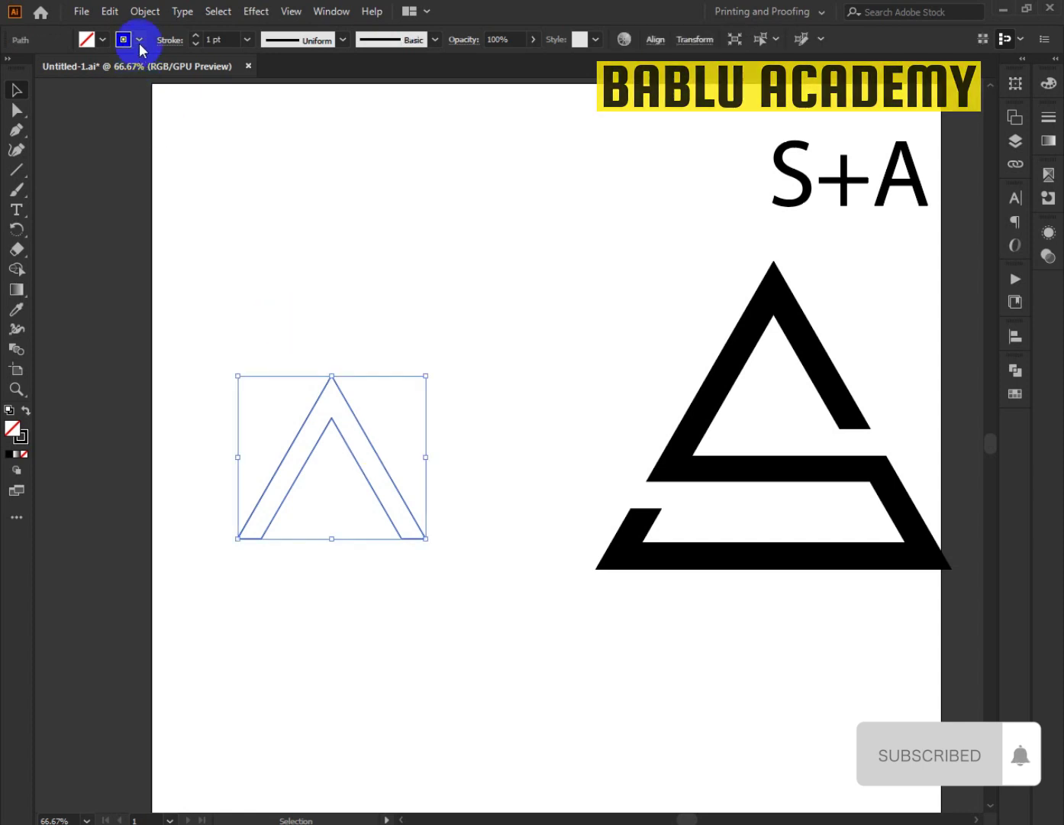
{"action": "left_click", "coordinate": [1022, 393]}
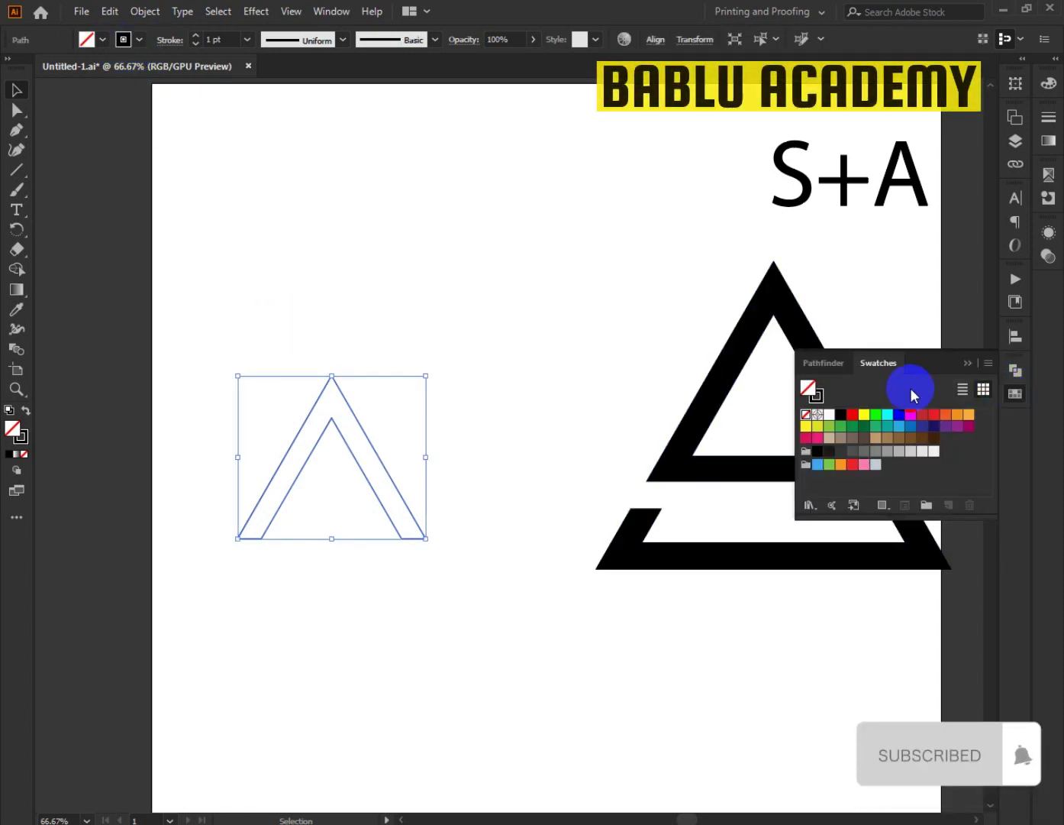
{"action": "left_click", "coordinate": [845, 414]}
{"action": "left_click", "coordinate": [816, 395]}
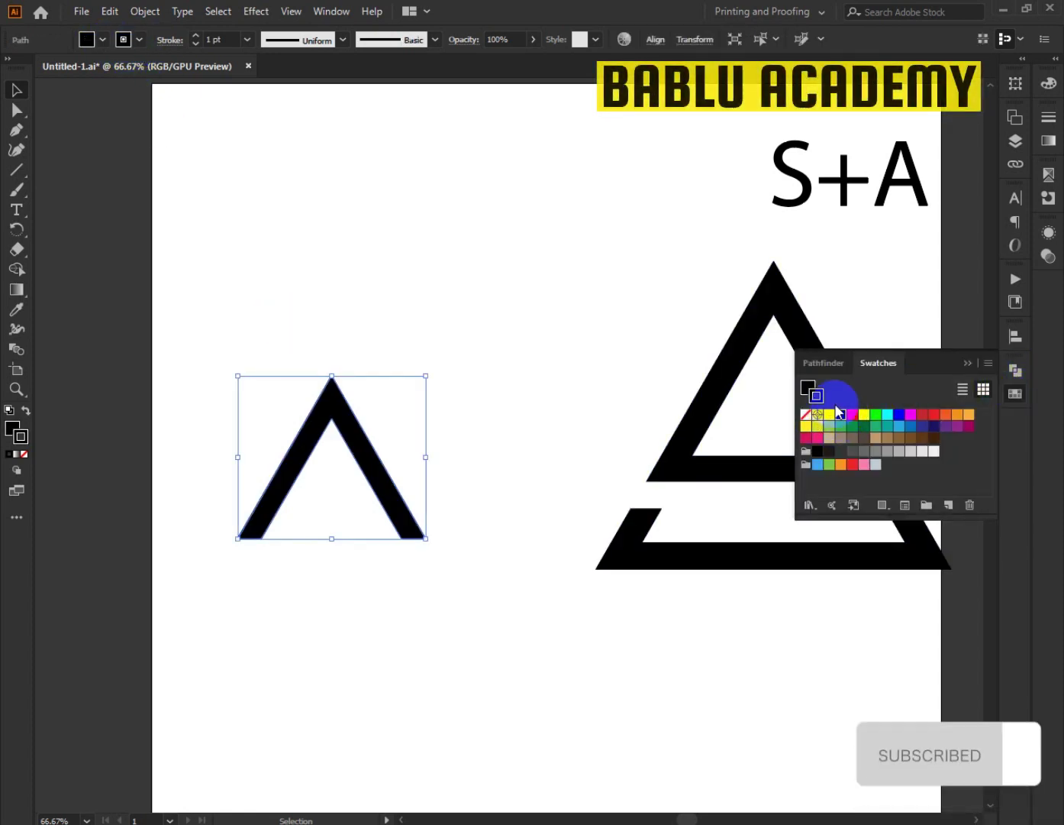
{"action": "left_click", "coordinate": [806, 416]}
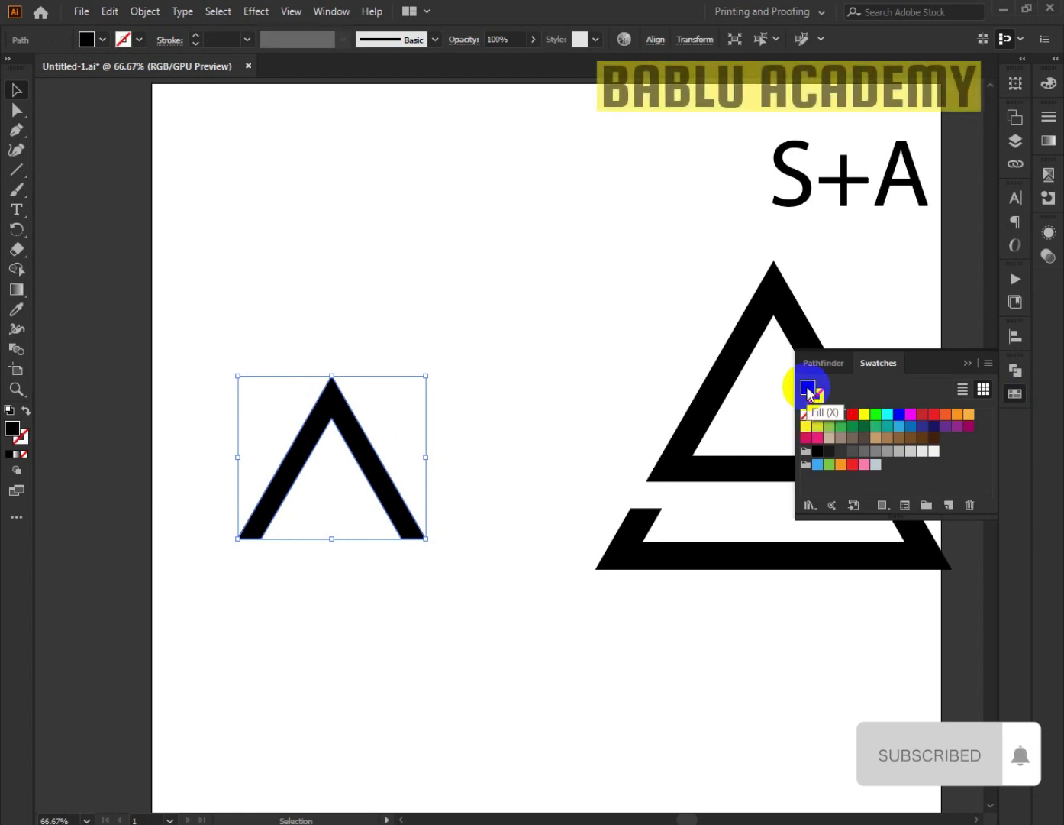
{"action": "left_click", "coordinate": [965, 364]}
- Move the triangular S to the middle of the artboard and place the inverted V centered inside it, crossing its middle bar
{"action": "left_click_drag", "start_coordinate": [732, 468], "coordinate": [507, 485]}
{"action": "left_click", "coordinate": [631, 670]}
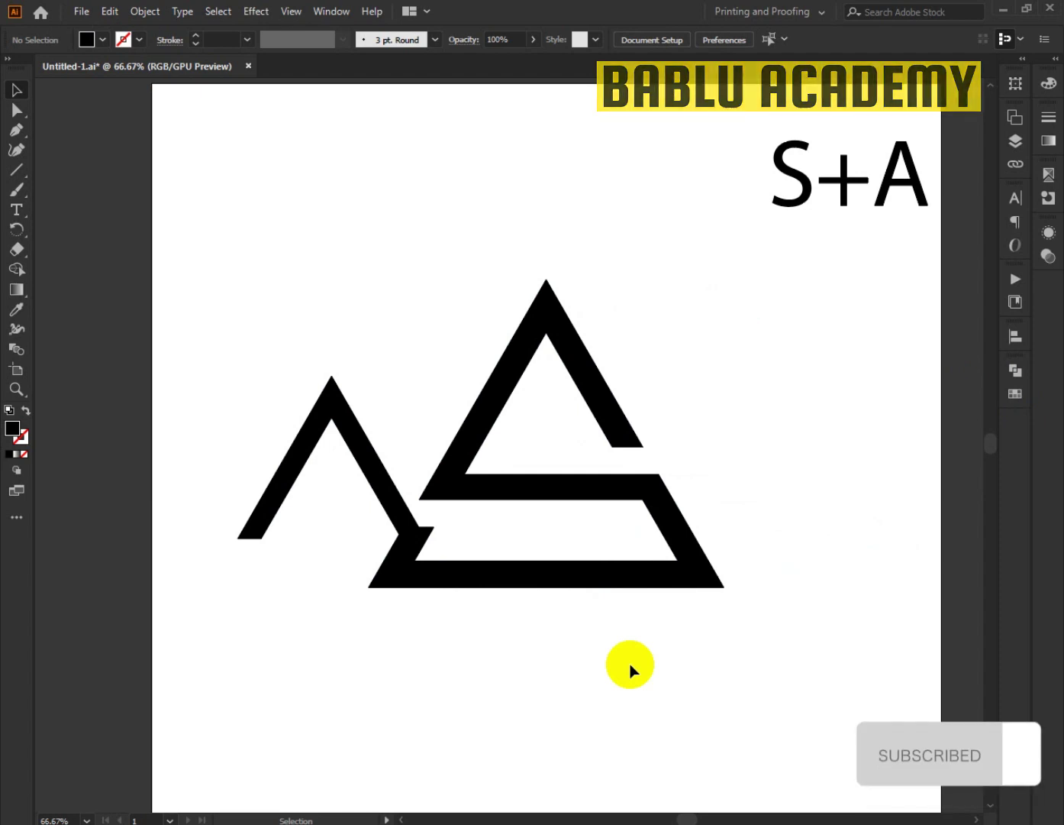
{"action": "left_click_drag", "start_coordinate": [376, 475], "coordinate": [592, 484]}
{"action": "left_click", "coordinate": [741, 462]}
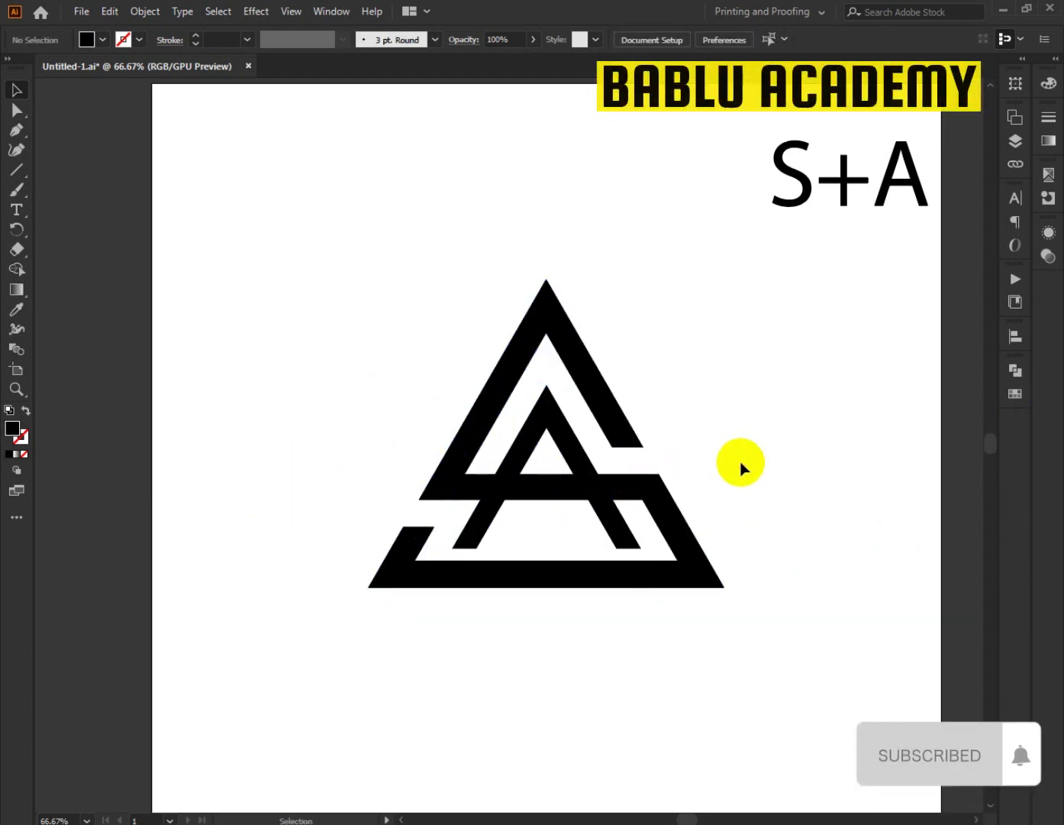
- Offset the inverted V's path outward by 9 px with miter joins
{"action": "left_click", "coordinate": [570, 447]}
{"action": "left_click", "coordinate": [135, 13]}
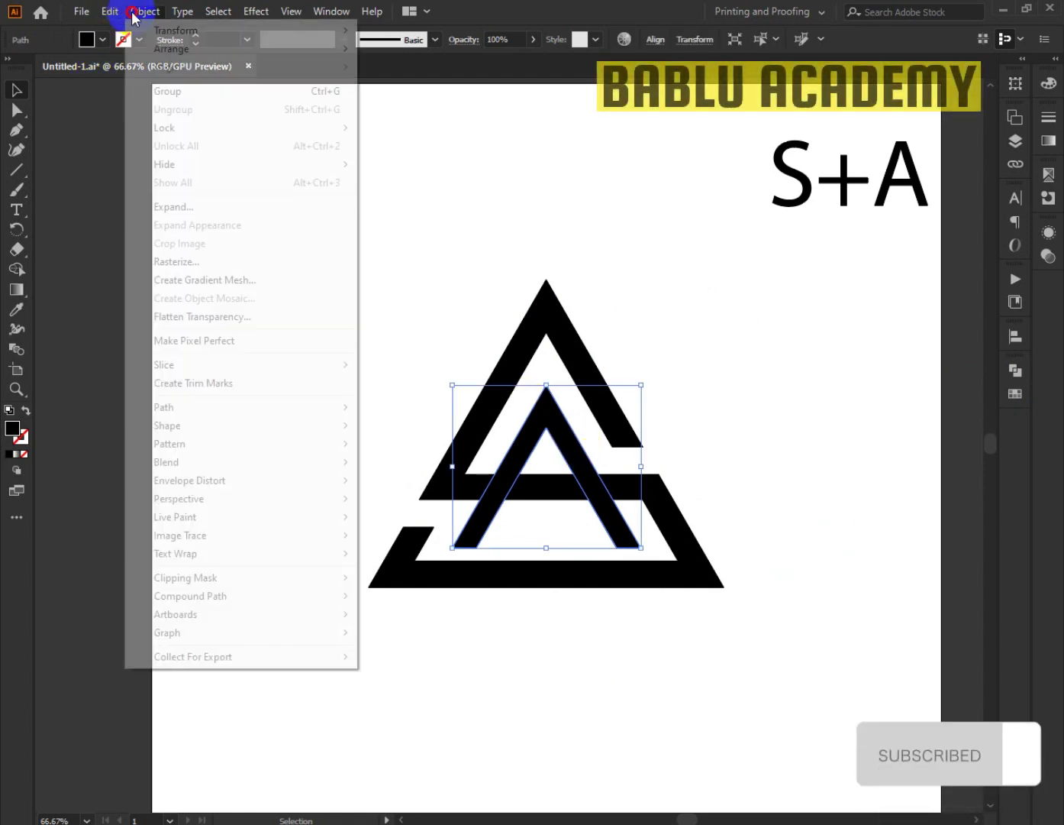
{"action": "mouse_move", "coordinate": [194, 405]}
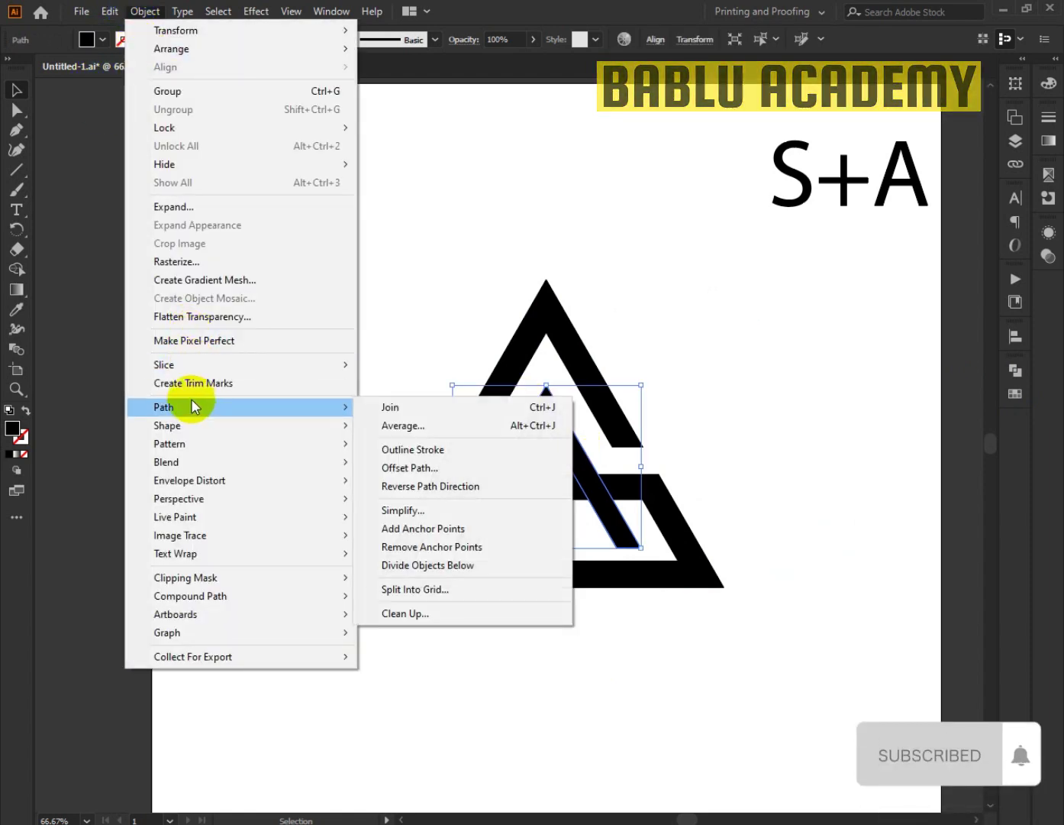
{"action": "left_click", "coordinate": [409, 468]}
{"action": "left_click", "coordinate": [805, 314]}
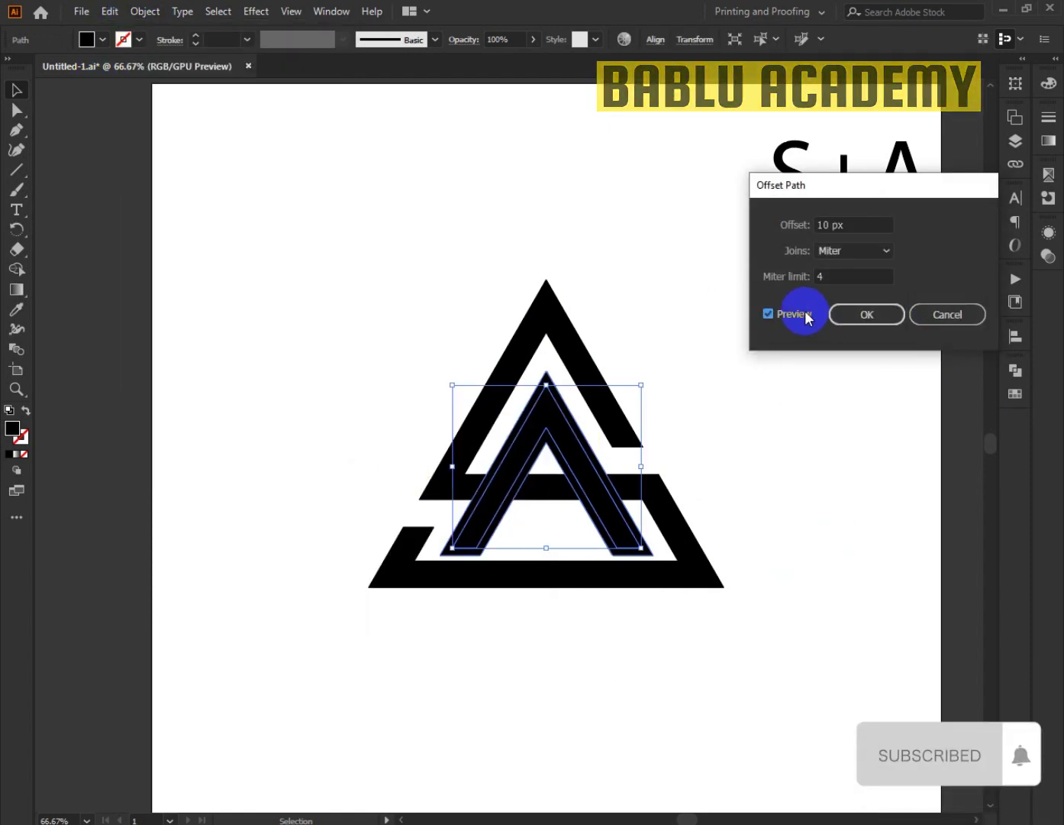
{"action": "double_click", "coordinate": [830, 224]}
{"action": "type", "text": "9"}
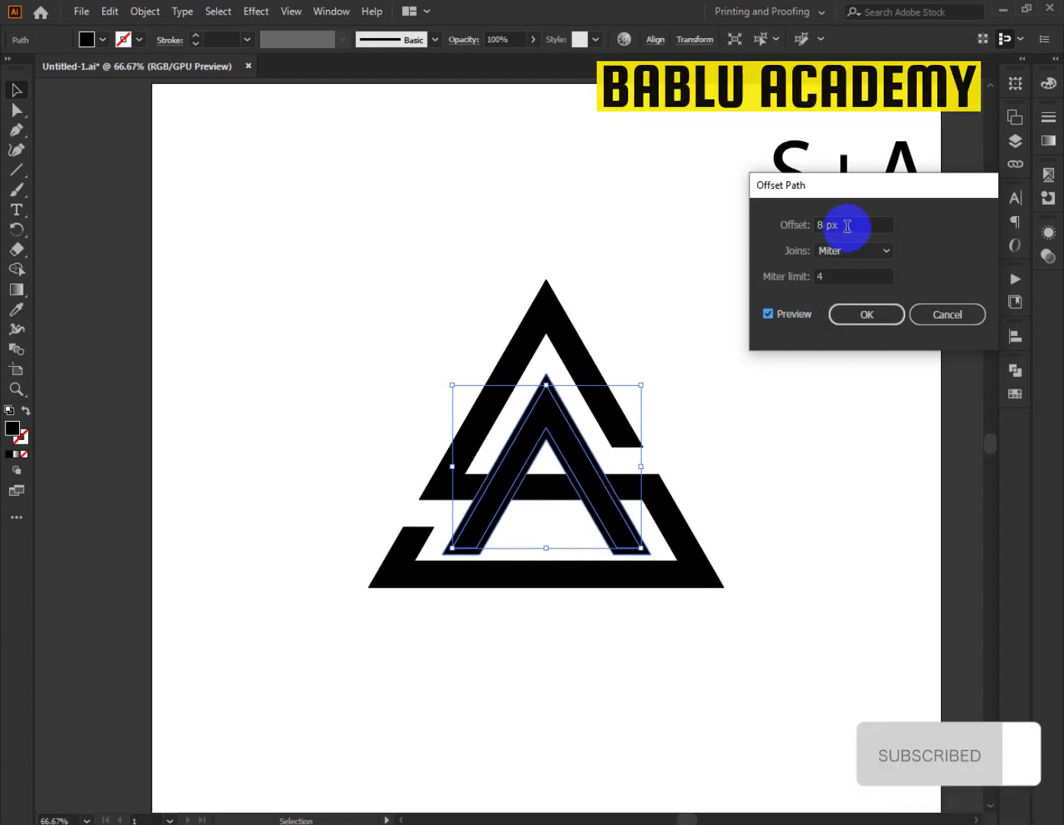
{"action": "left_click", "coordinate": [867, 313]}
{"action": "left_click", "coordinate": [784, 518]}
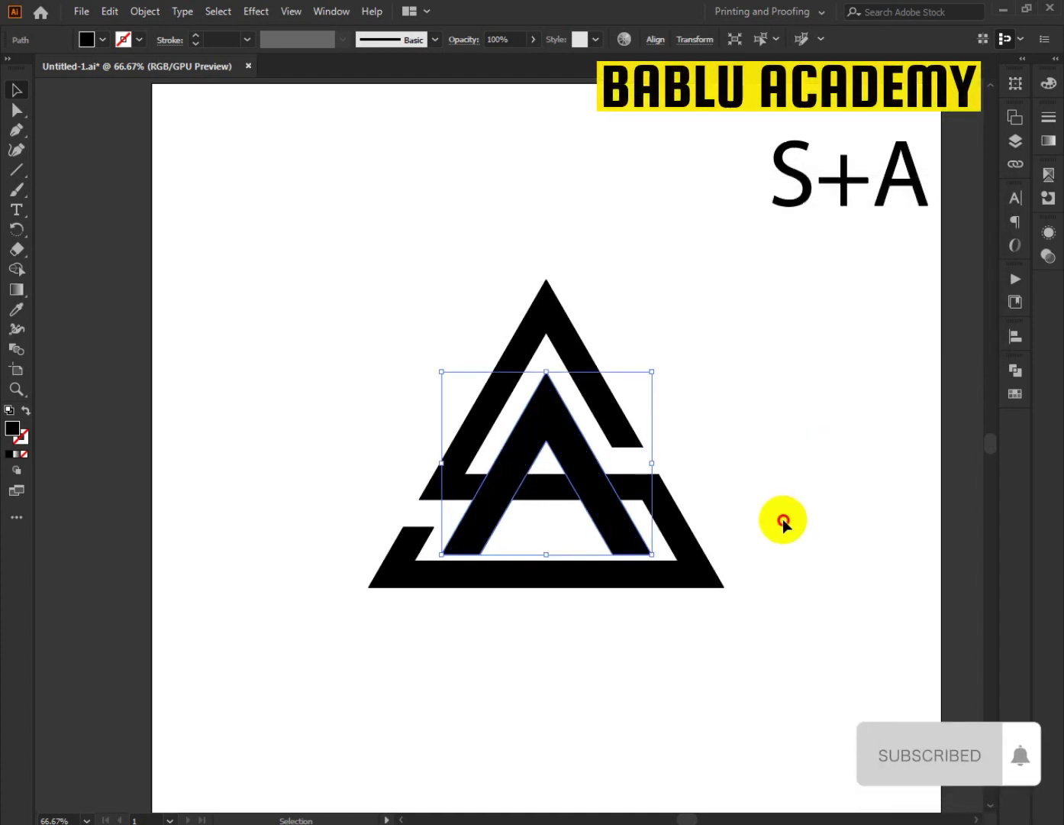
{"action": "left_click", "coordinate": [519, 434]}
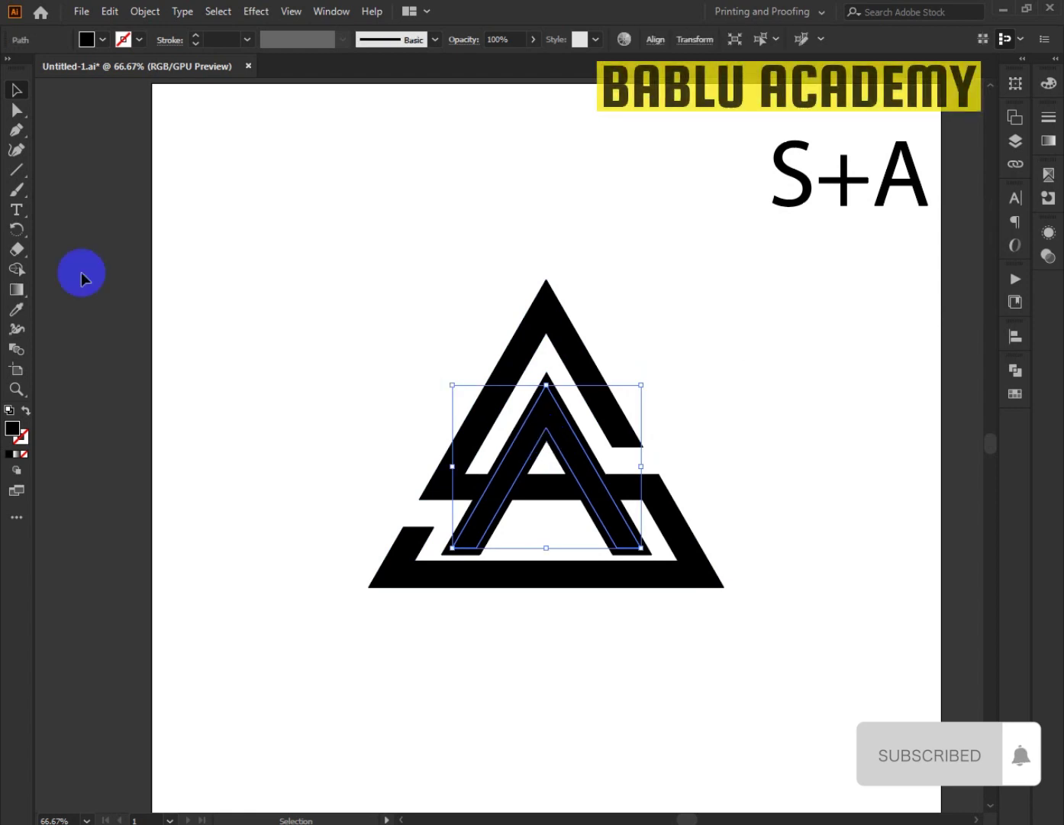
{"action": "left_click", "coordinate": [18, 271]}
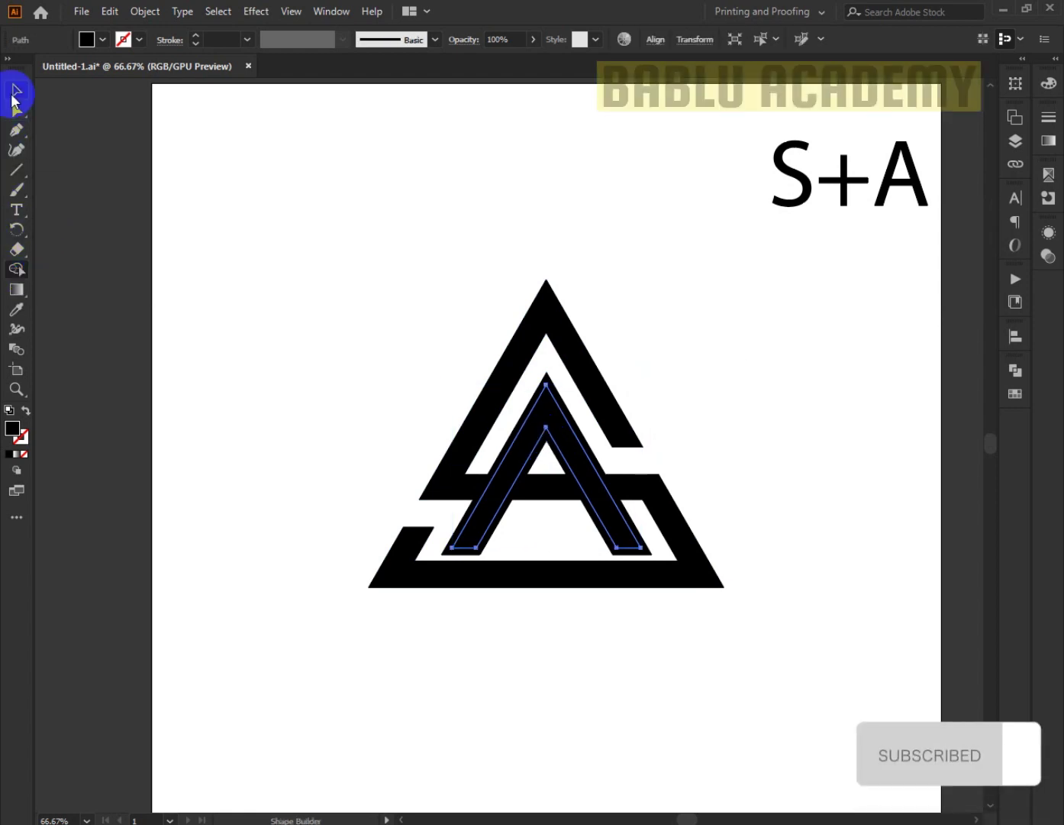
{"action": "left_click", "coordinate": [16, 89]}
{"action": "left_click_drag", "start_coordinate": [376, 362], "coordinate": [542, 561]}
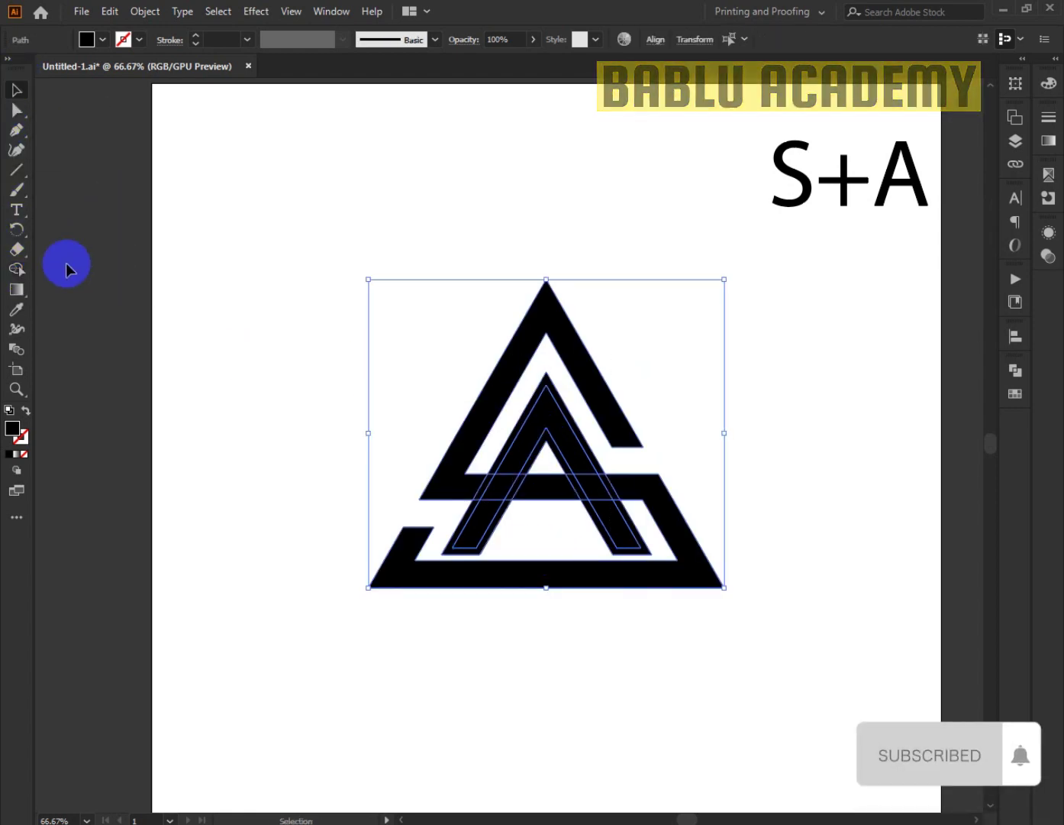
{"action": "left_click", "coordinate": [16, 269]}
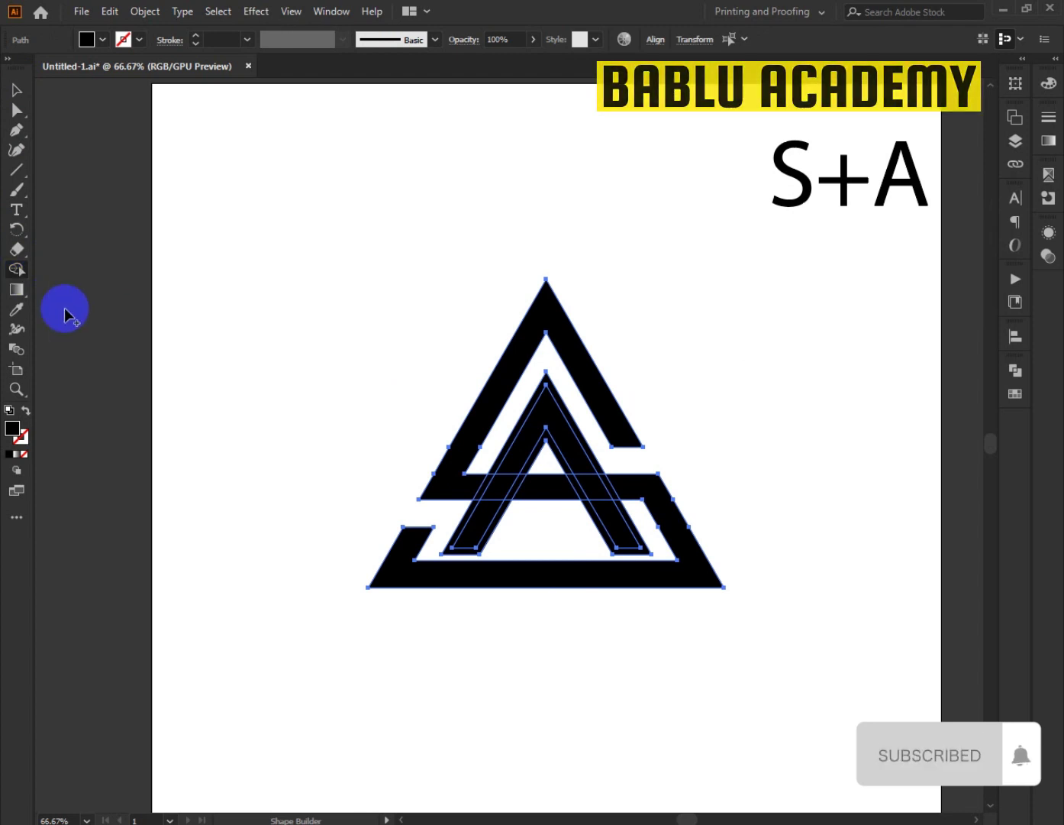
{"action": "mouse_move", "coordinate": [528, 433]}
{"action": "left_mouse_down"}
{"action": "mouse_move", "coordinate": [557, 427]}
{"action": "mouse_move", "coordinate": [576, 455]}
{"action": "left_mouse_up"}
{"action": "left_click", "coordinate": [28, 108]}
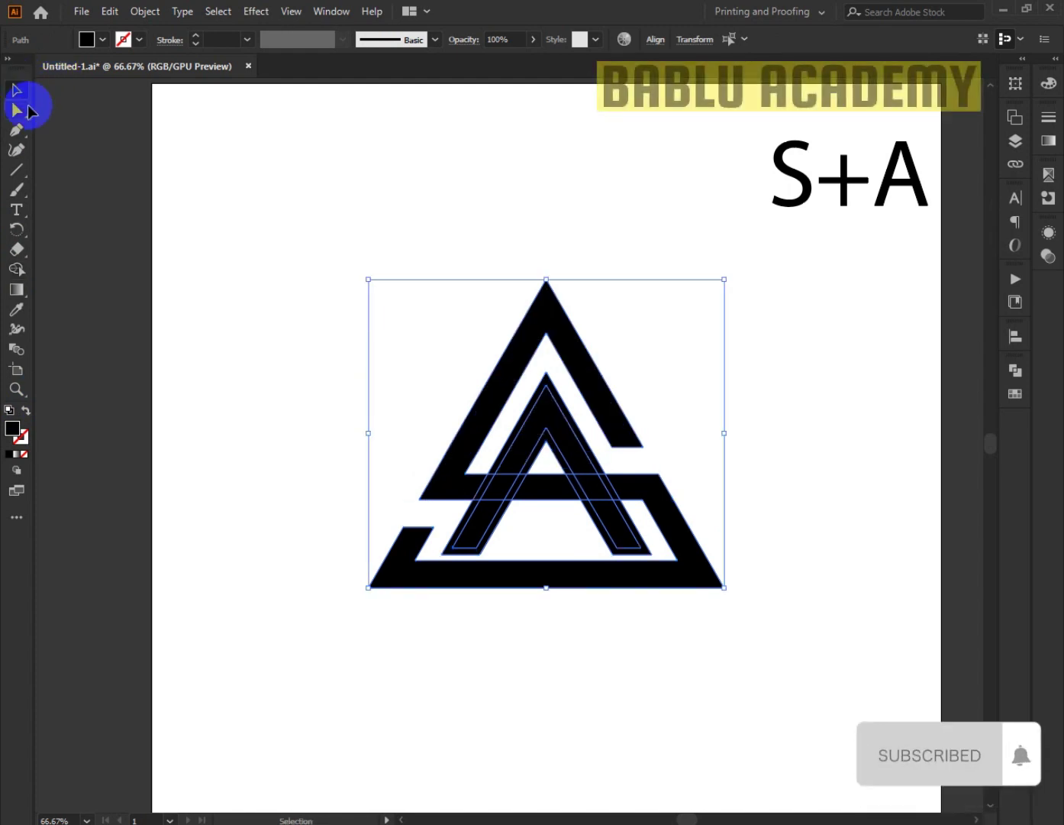
{"action": "left_click", "coordinate": [623, 449]}
{"action": "left_click", "coordinate": [568, 429]}
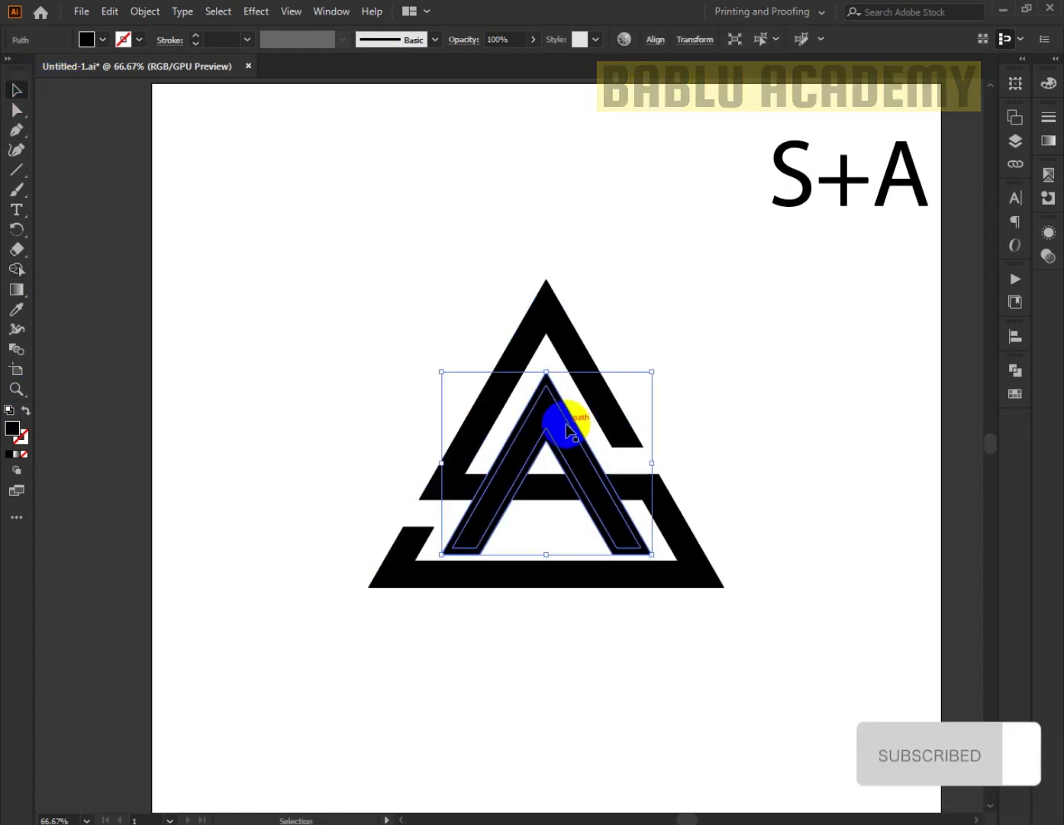
{"action": "left_click", "coordinate": [16, 269]}
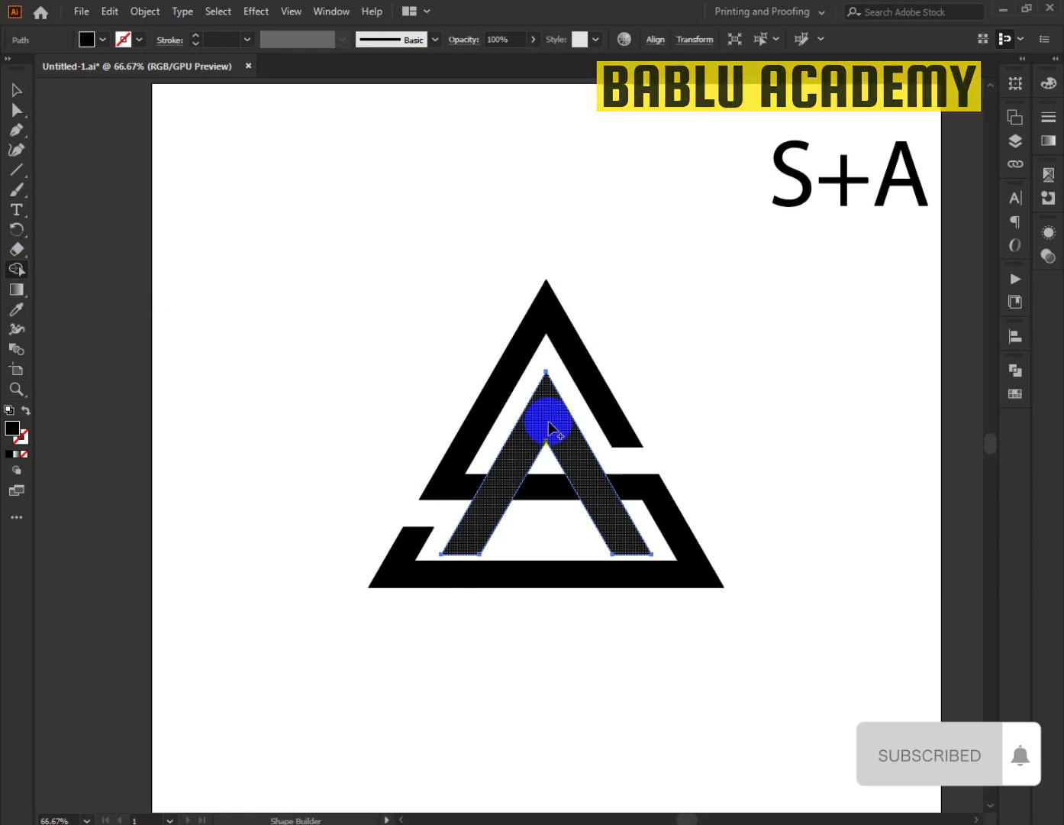
{"action": "left_click", "coordinate": [548, 421]}
{"action": "left_click", "coordinate": [16, 90]}
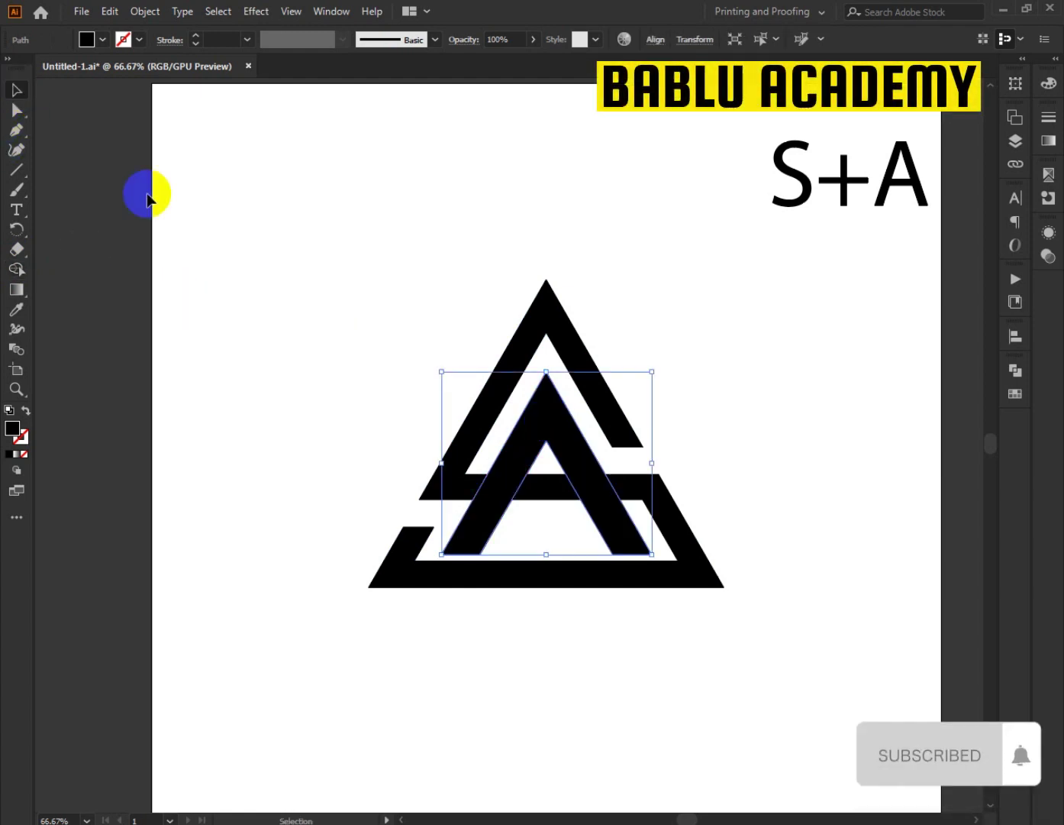
- Select the whole logo and use the Shape Builder to merge the S bar across the A's left leg and the A's right leg across the bar
{"action": "left_click_drag", "start_coordinate": [432, 397], "coordinate": [611, 582]}
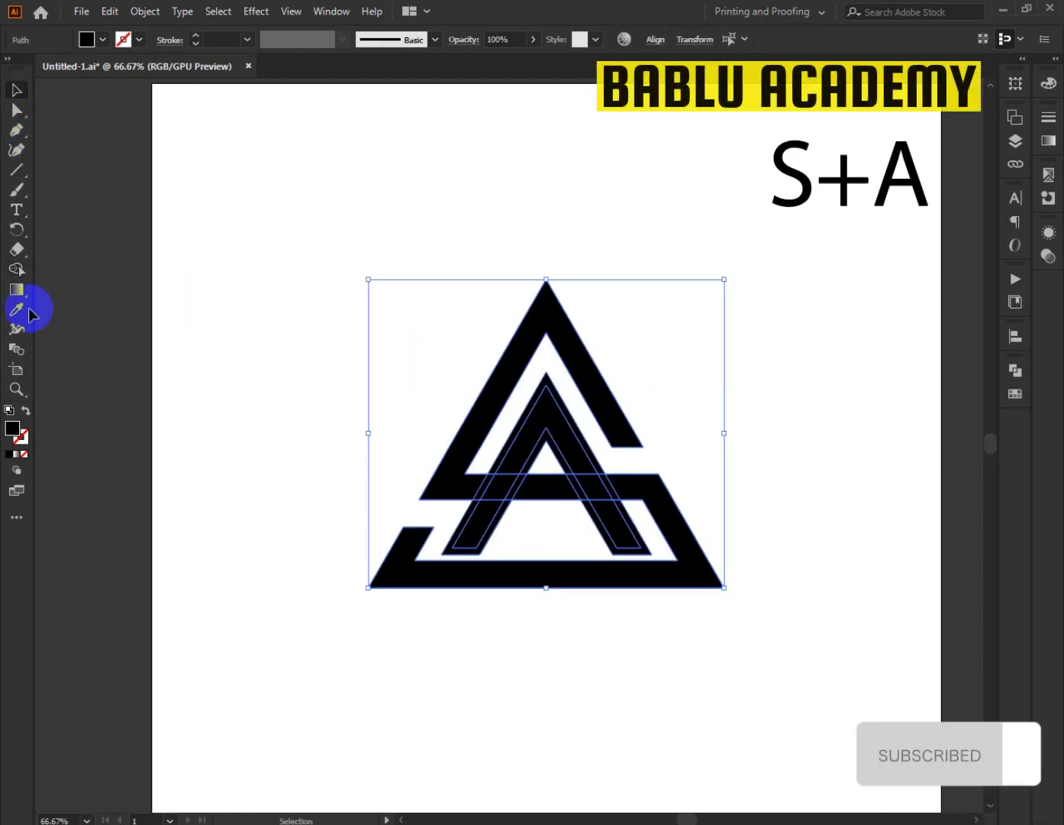
{"action": "left_click", "coordinate": [17, 269]}
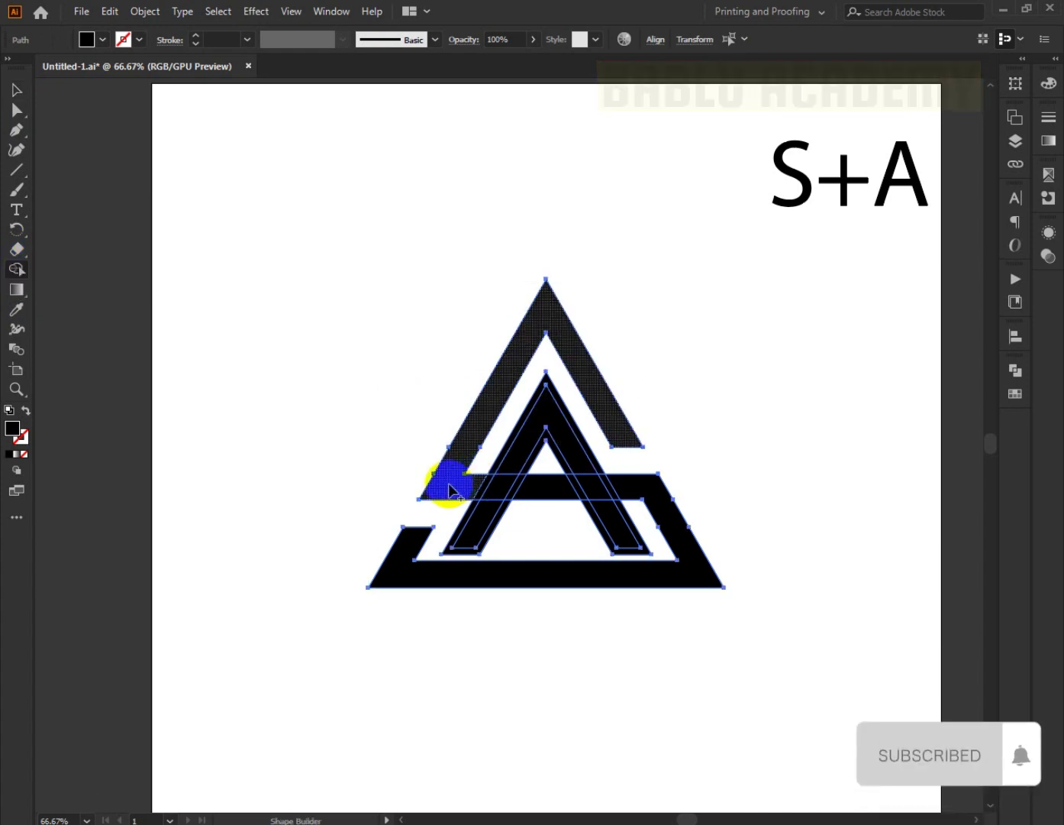
{"action": "left_click_drag", "start_coordinate": [448, 481], "coordinate": [542, 498]}
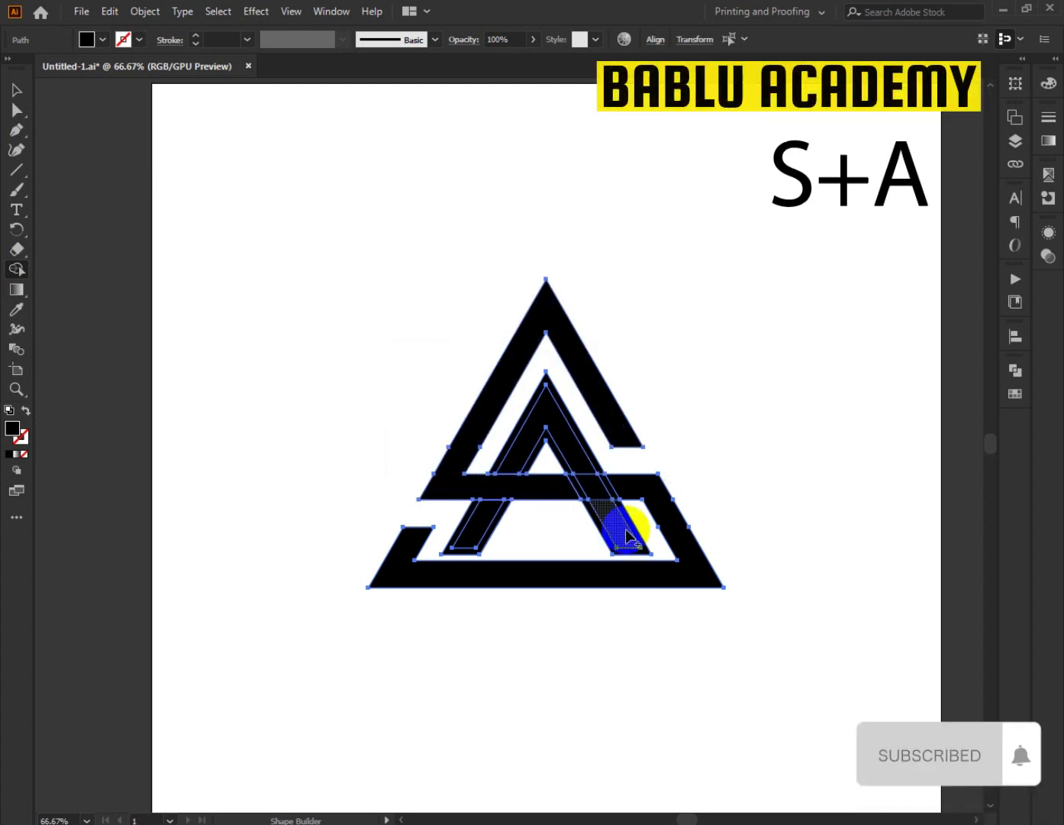
{"action": "left_click_drag", "start_coordinate": [626, 540], "coordinate": [552, 416]}
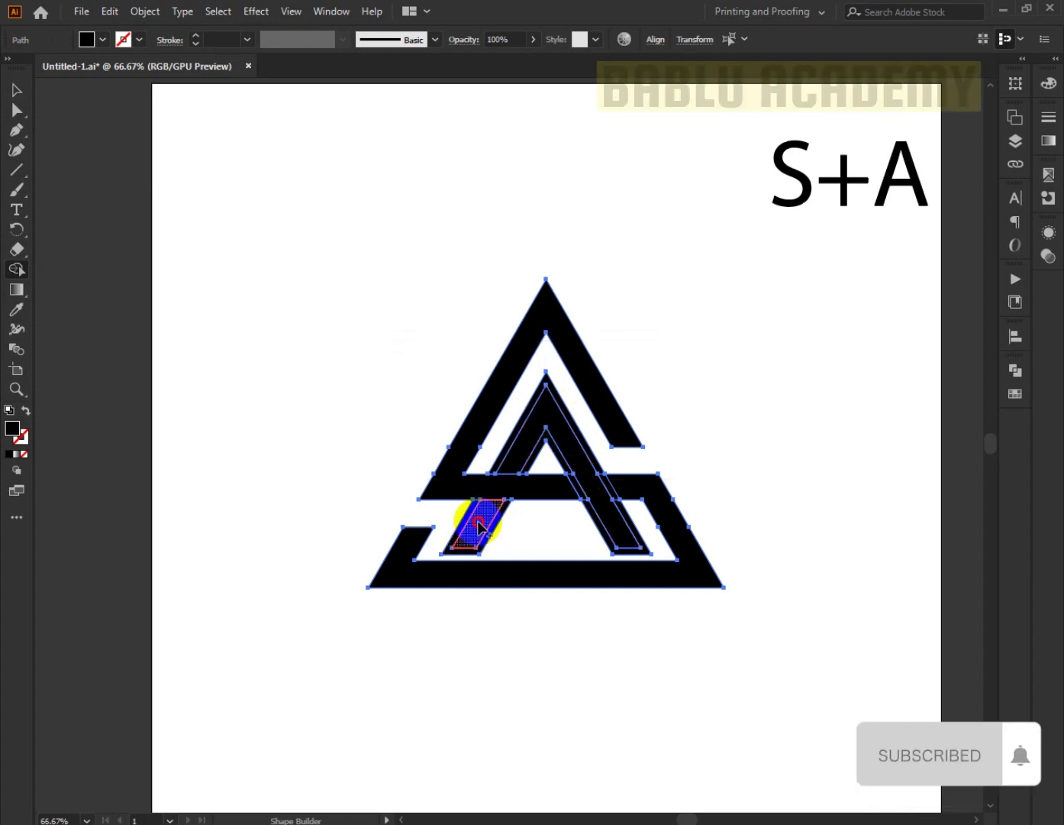
{"action": "left_click", "coordinate": [485, 531]}
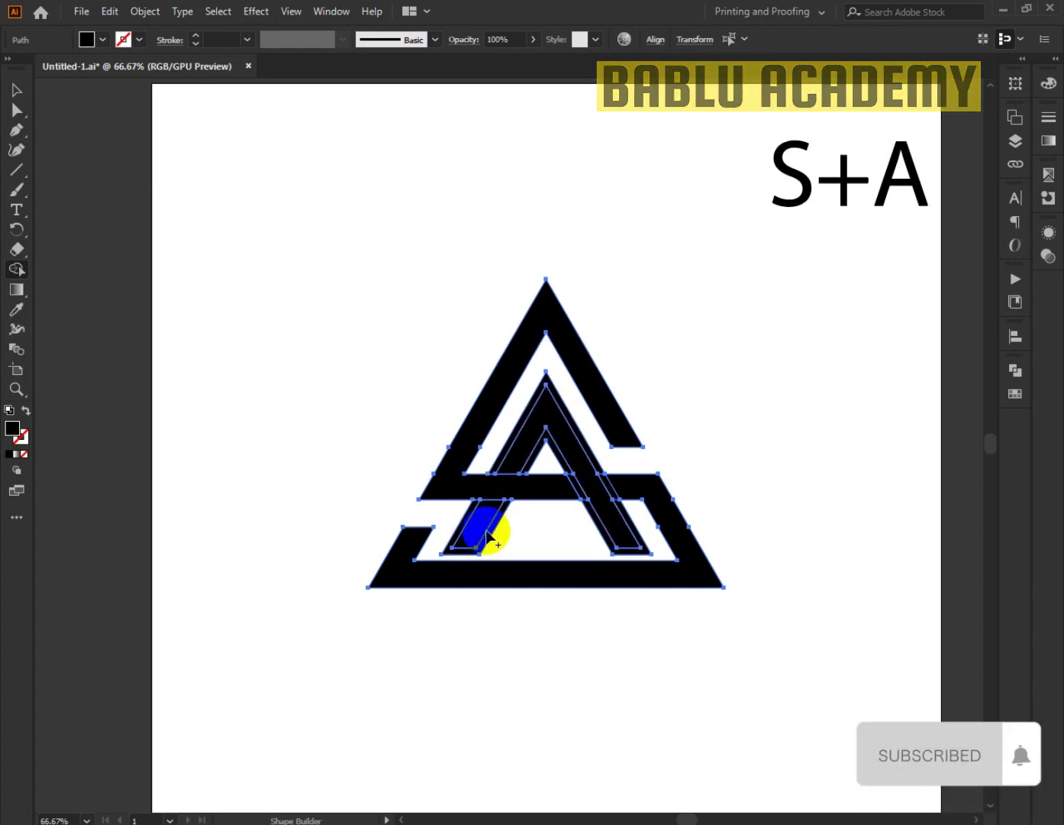
{"action": "left_click", "coordinate": [16, 89]}
{"action": "left_click", "coordinate": [493, 595]}
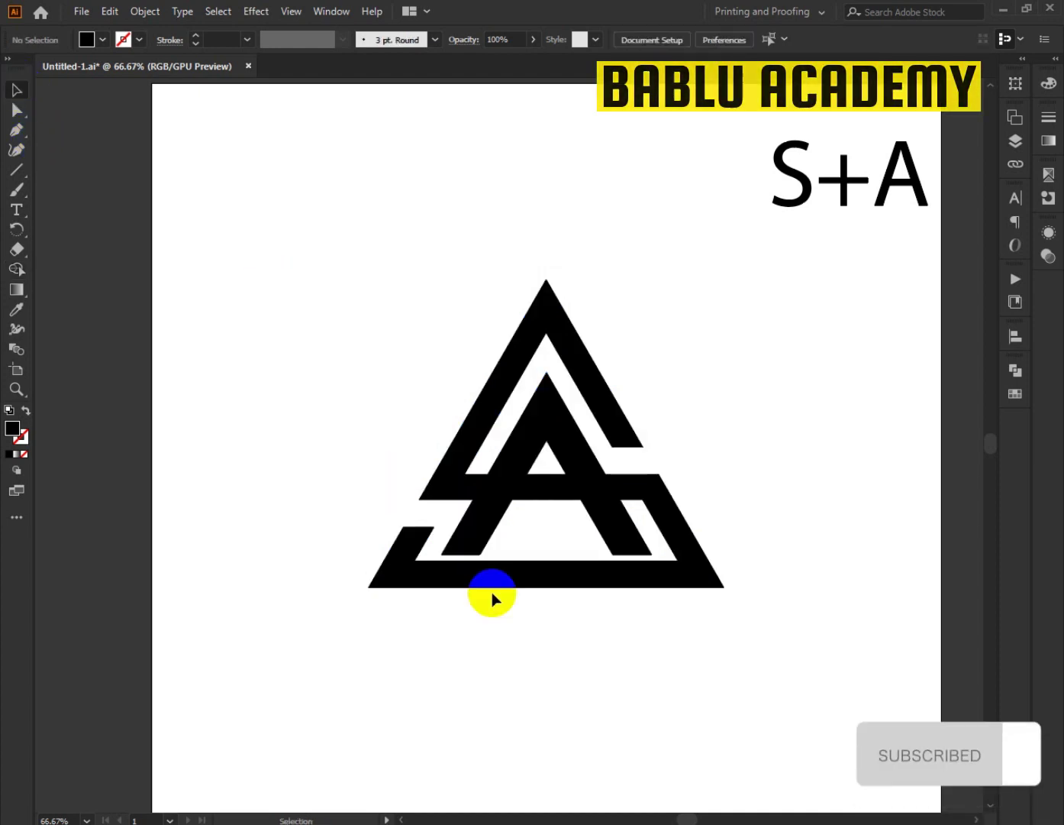
{"action": "left_click", "coordinate": [492, 530]}
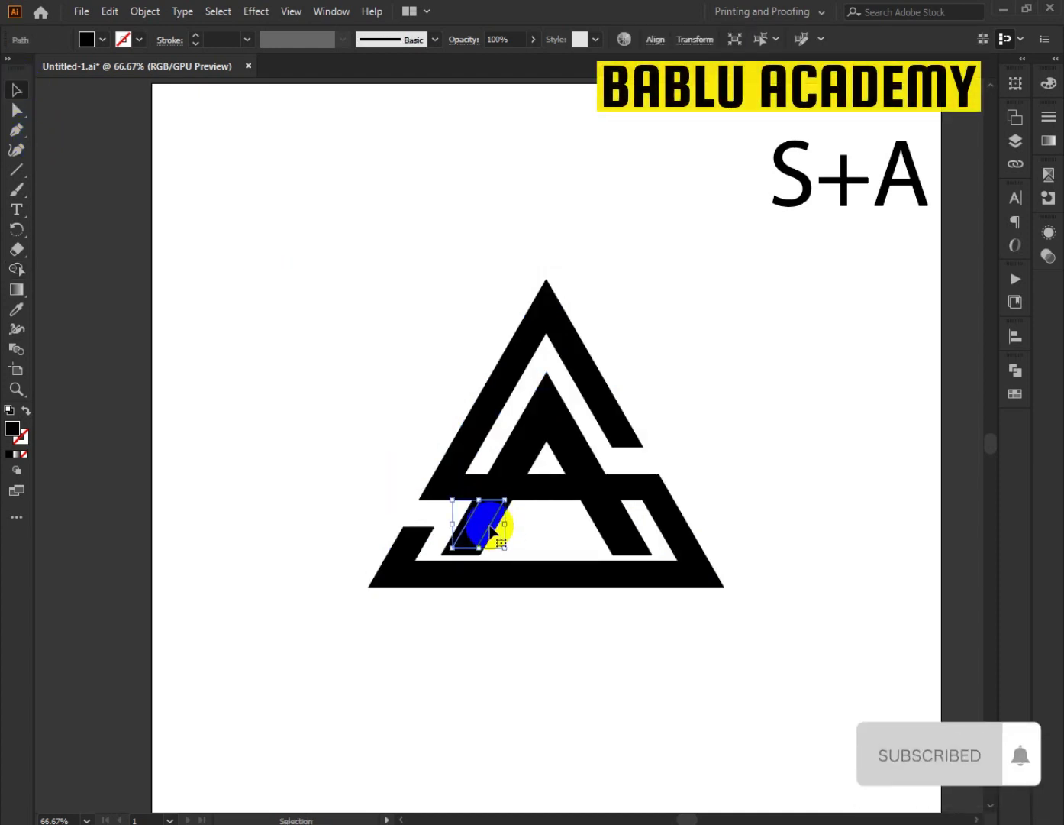
{"action": "key", "text": "Delete"}
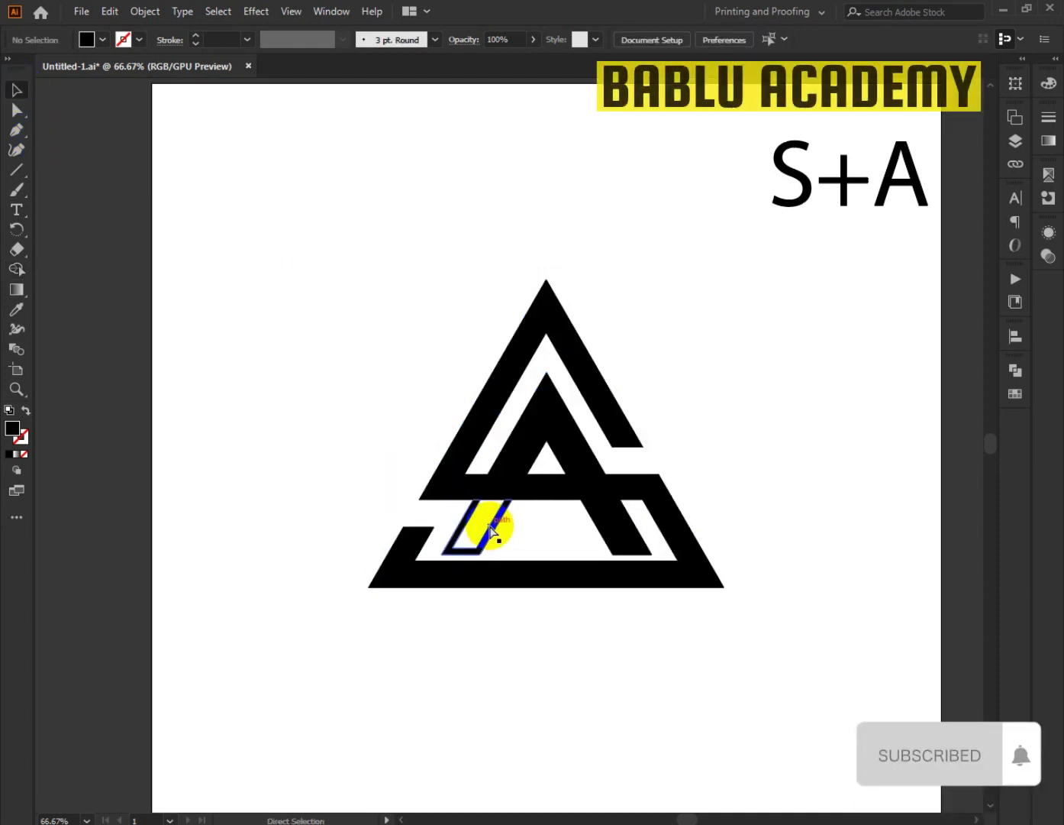
{"action": "left_click", "coordinate": [516, 552]}
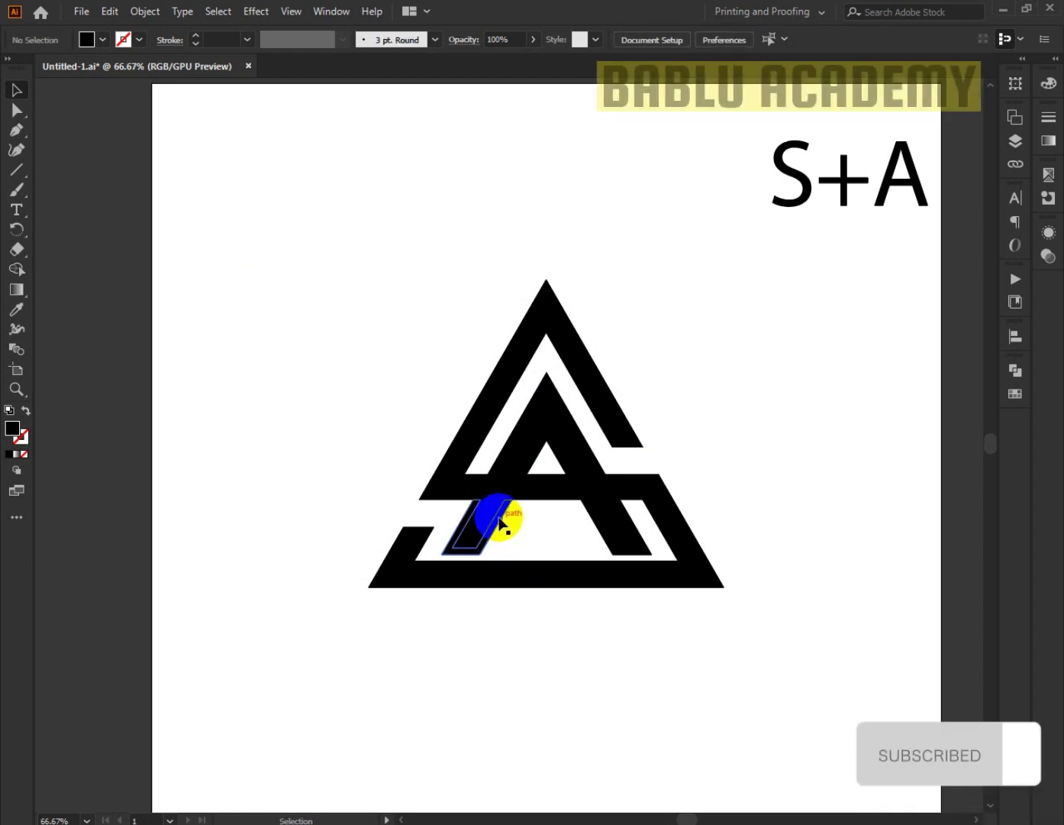
{"action": "left_click", "coordinate": [497, 520]}
{"action": "left_click", "coordinate": [513, 524]}
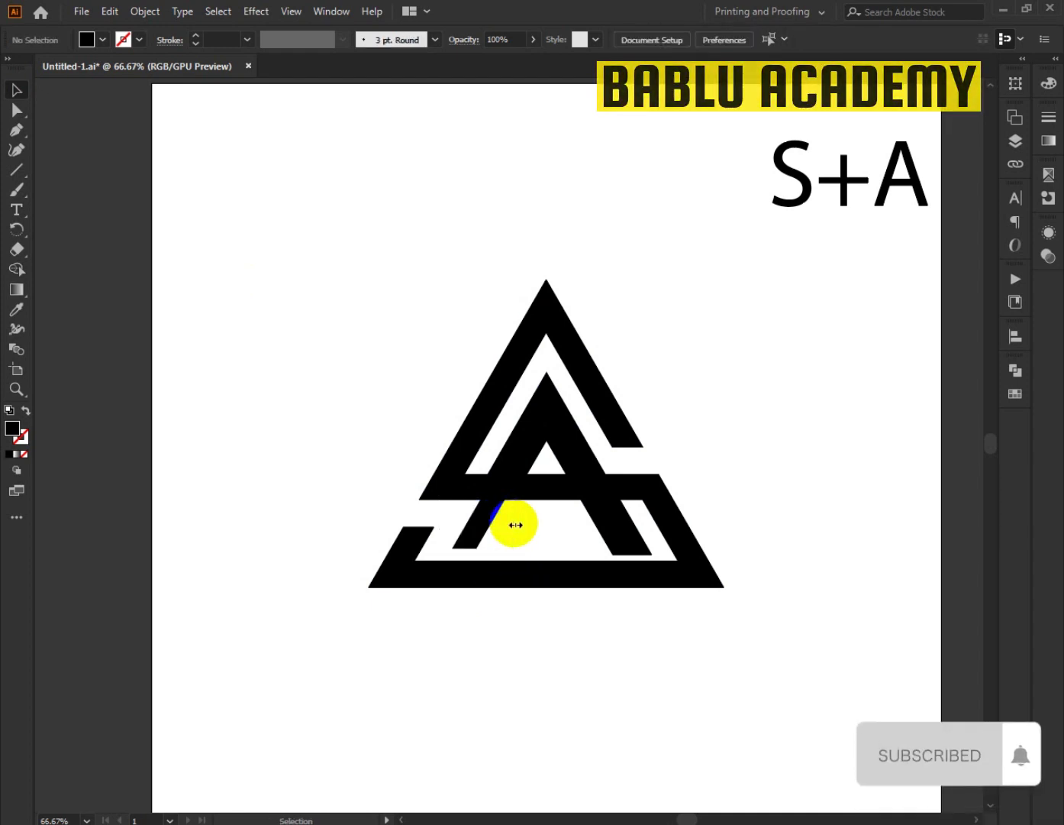
{"action": "left_click", "coordinate": [513, 479]}
{"action": "key", "text": "Delete"}
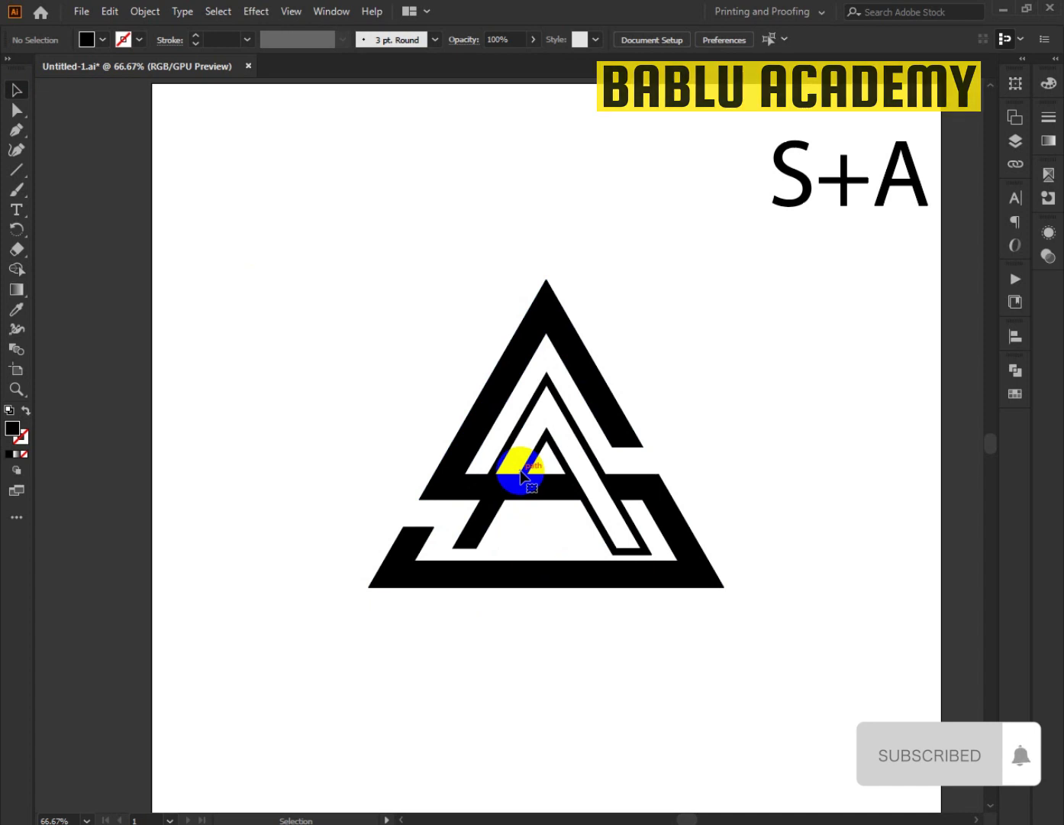
{"action": "left_click", "coordinate": [521, 473]}
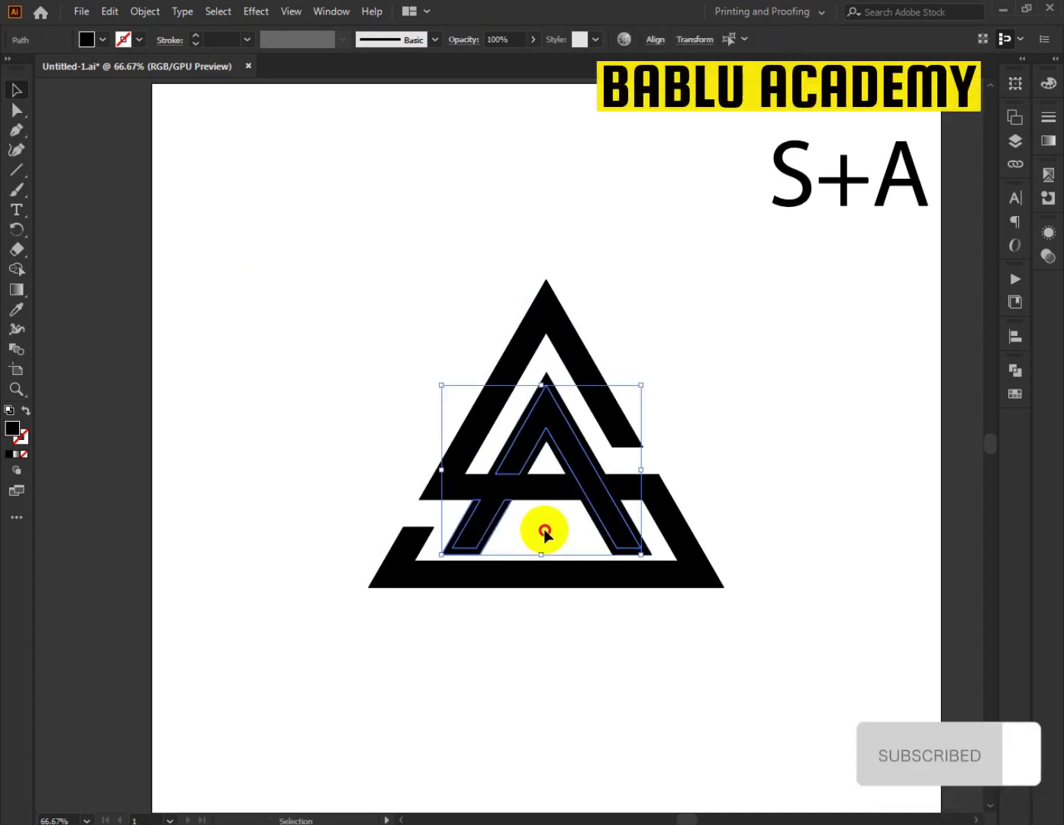
{"action": "left_click", "coordinate": [498, 536]}
{"action": "left_click", "coordinate": [503, 512]}
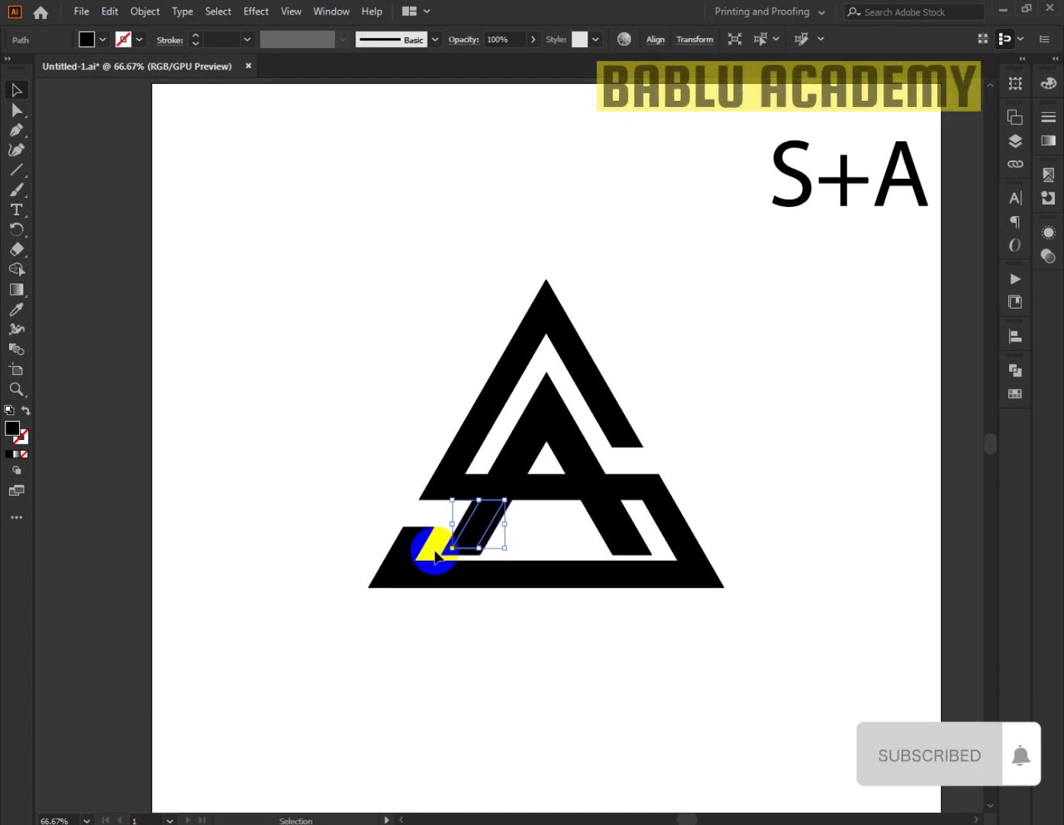
- Select the inner and offset pieces of the A and unite them with Pathfinder
{"action": "left_click", "coordinate": [391, 532]}
{"action": "left_click_drag", "start_coordinate": [500, 545], "coordinate": [451, 518]}
{"action": "left_click", "coordinate": [509, 474], "text": "shift"}
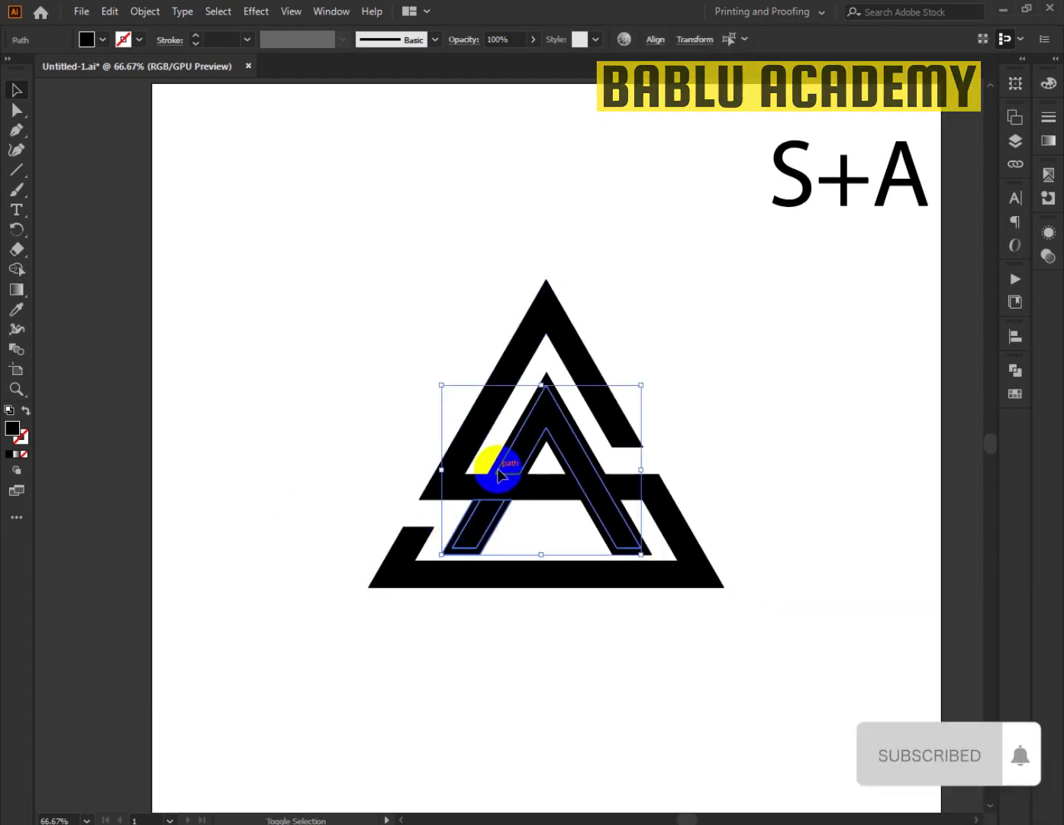
{"action": "left_click", "coordinate": [1020, 384]}
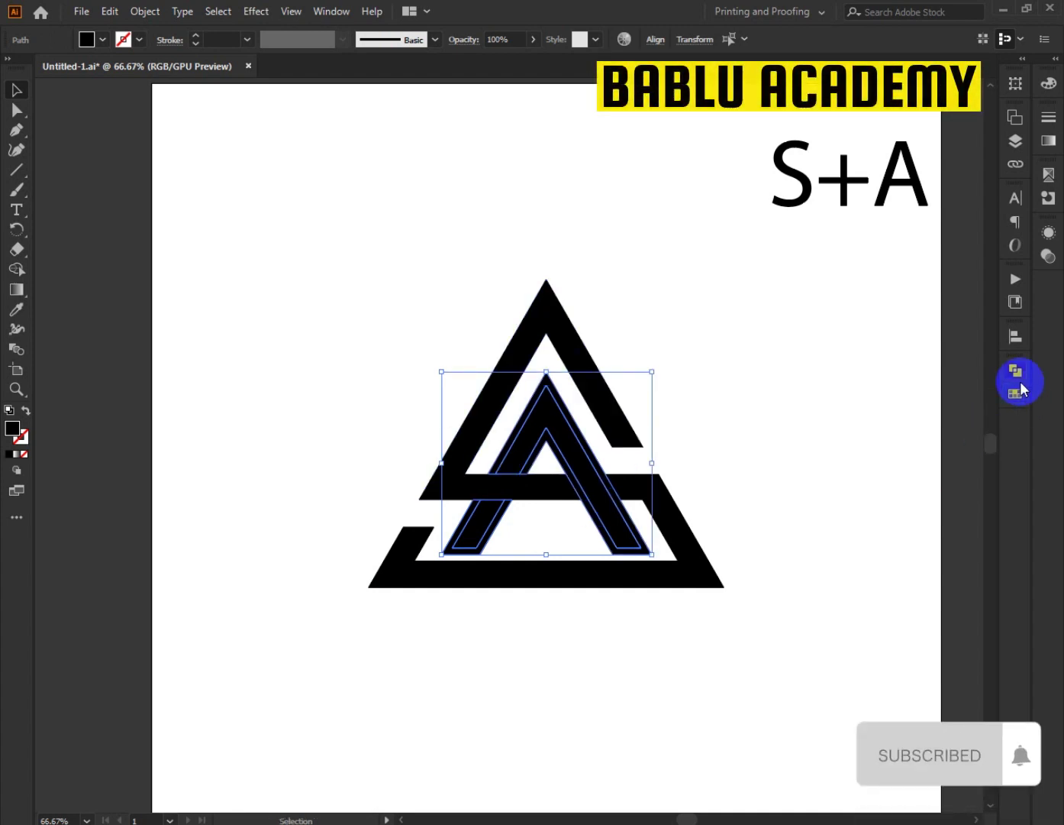
{"action": "left_click", "coordinate": [821, 408]}
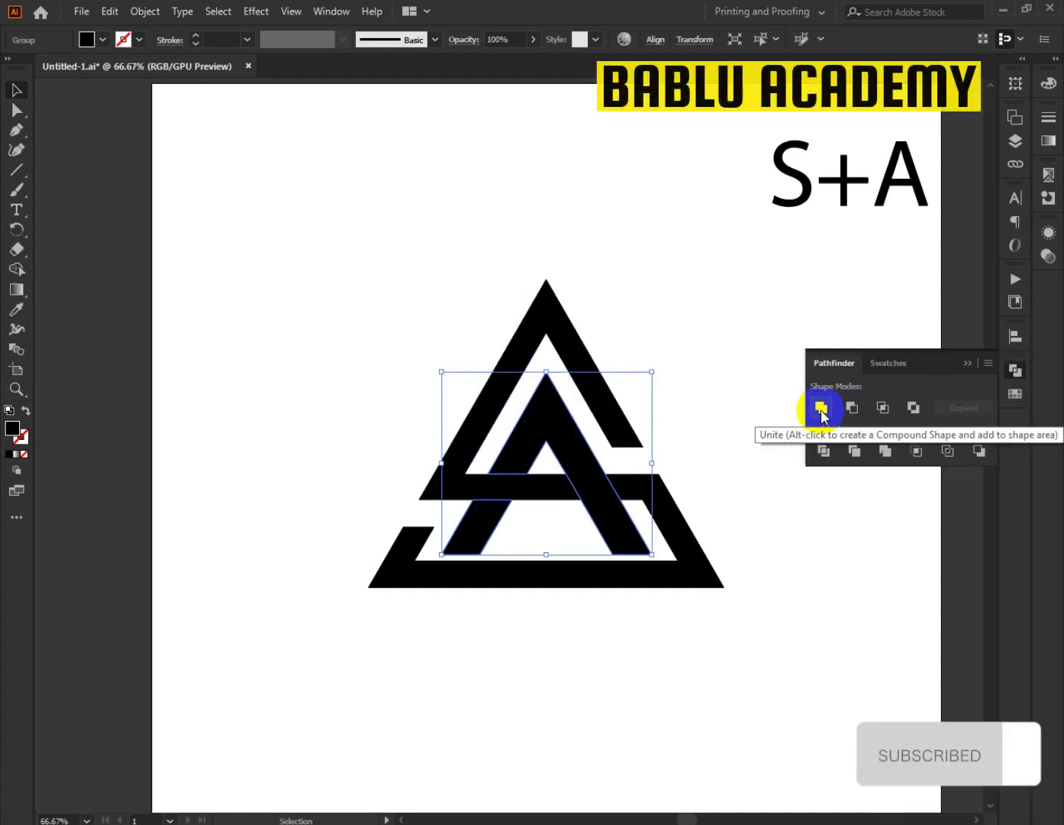
- Select the upper and lower pieces of the triangular S and unite them with Pathfinder
{"action": "left_click", "coordinate": [732, 439]}
{"action": "left_click", "coordinate": [696, 527]}
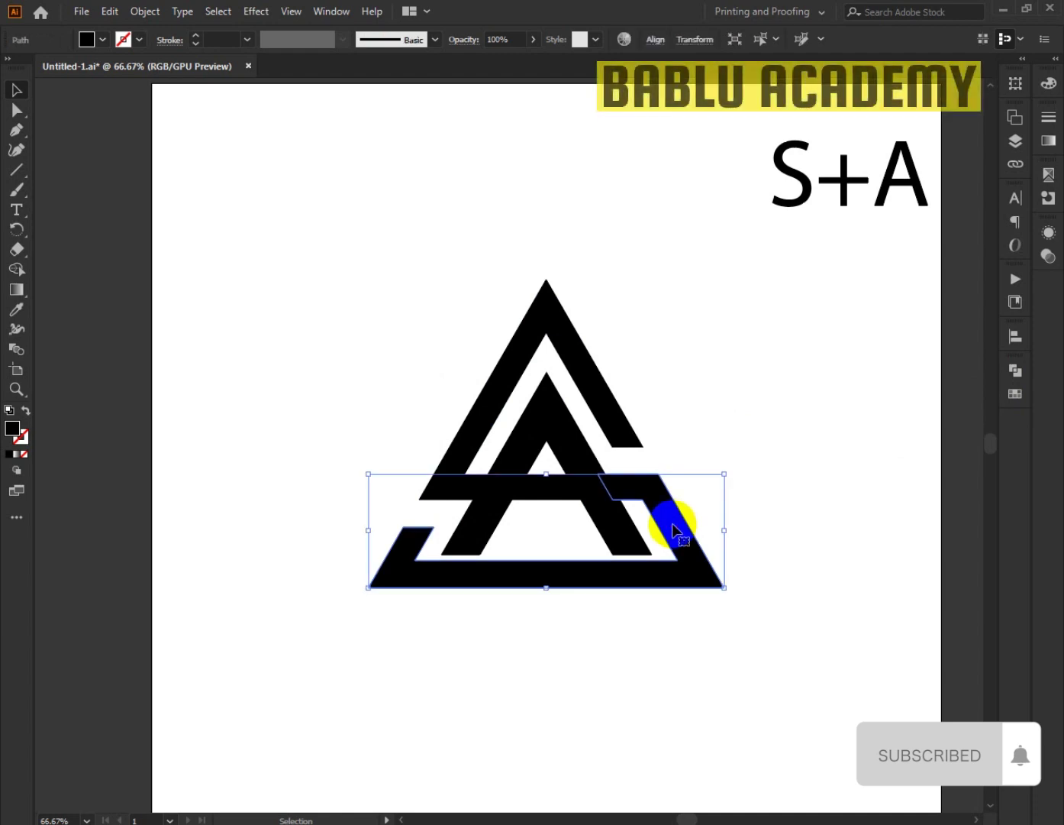
{"action": "left_click", "coordinate": [456, 453], "text": "shift"}
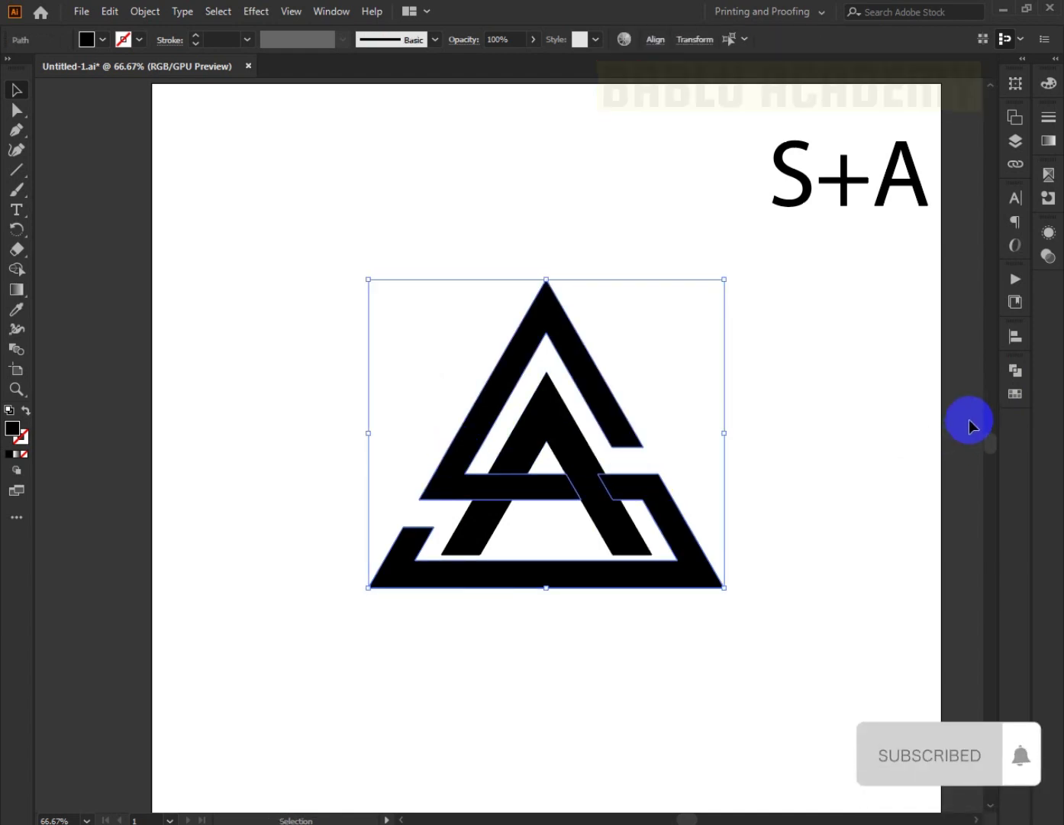
{"action": "left_click", "coordinate": [1014, 372]}
{"action": "left_click", "coordinate": [817, 406]}
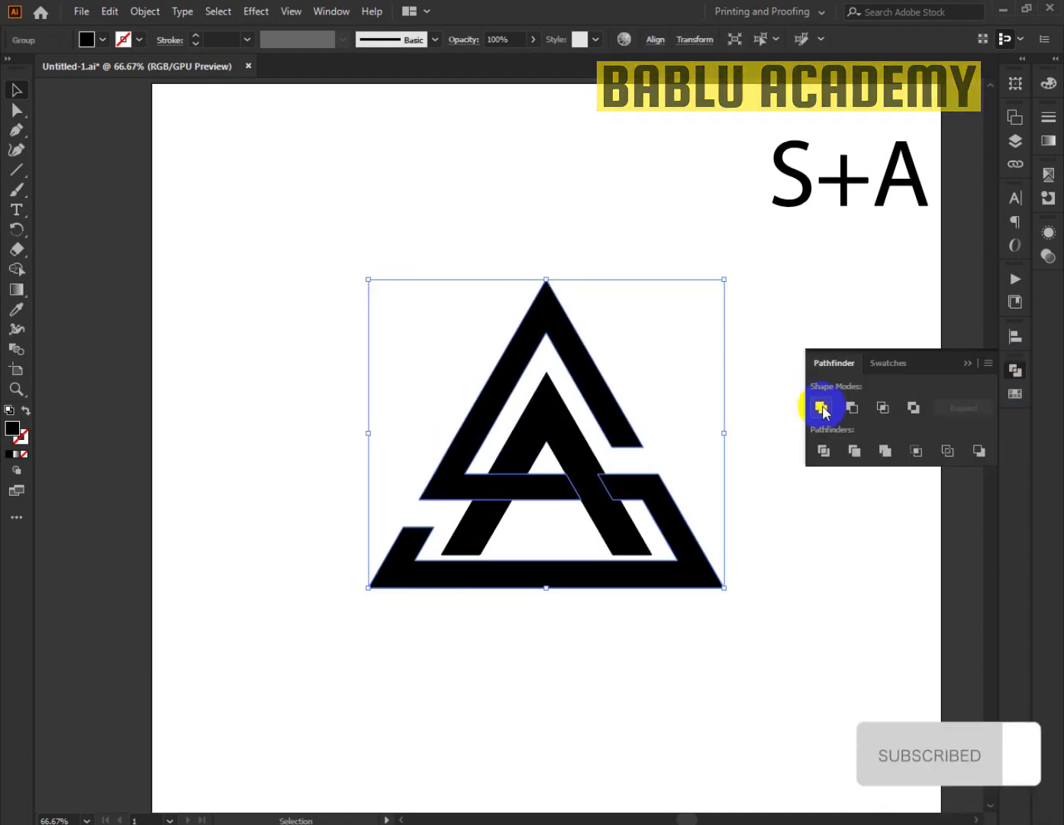
{"action": "left_click", "coordinate": [755, 469]}
- Fill the united triangular S with a red swatch, leaving the A black
{"action": "left_click", "coordinate": [667, 521]}
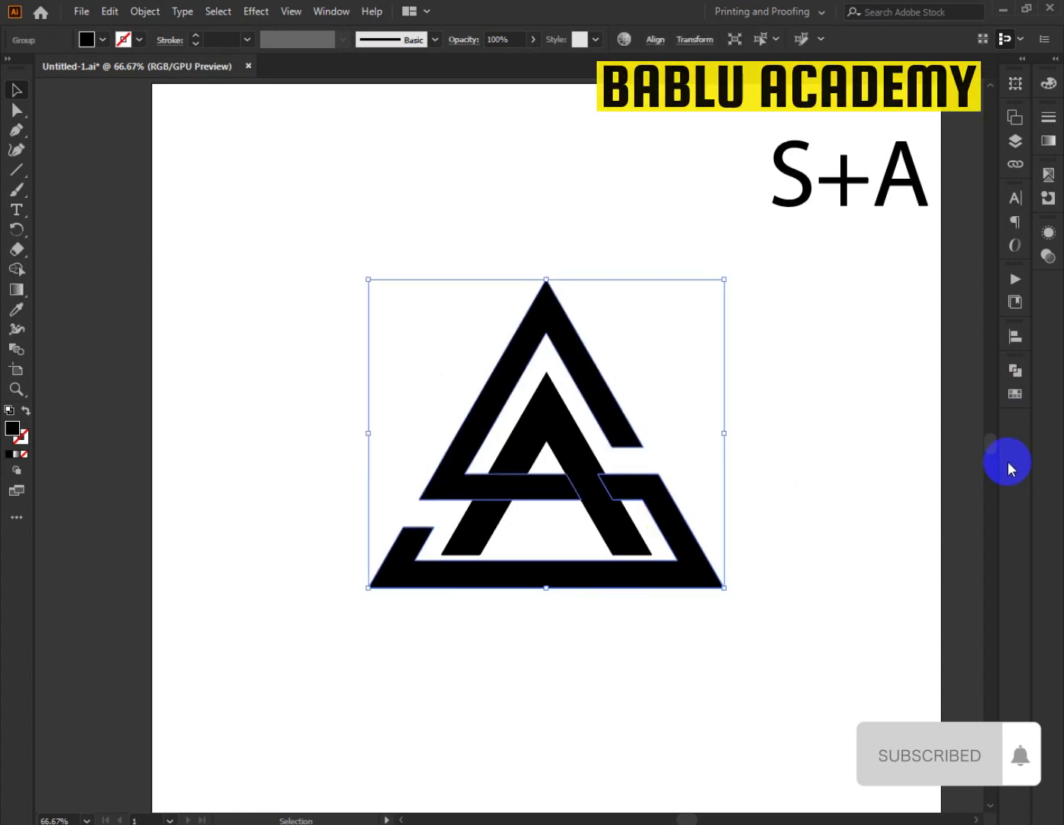
{"action": "left_click", "coordinate": [1015, 393]}
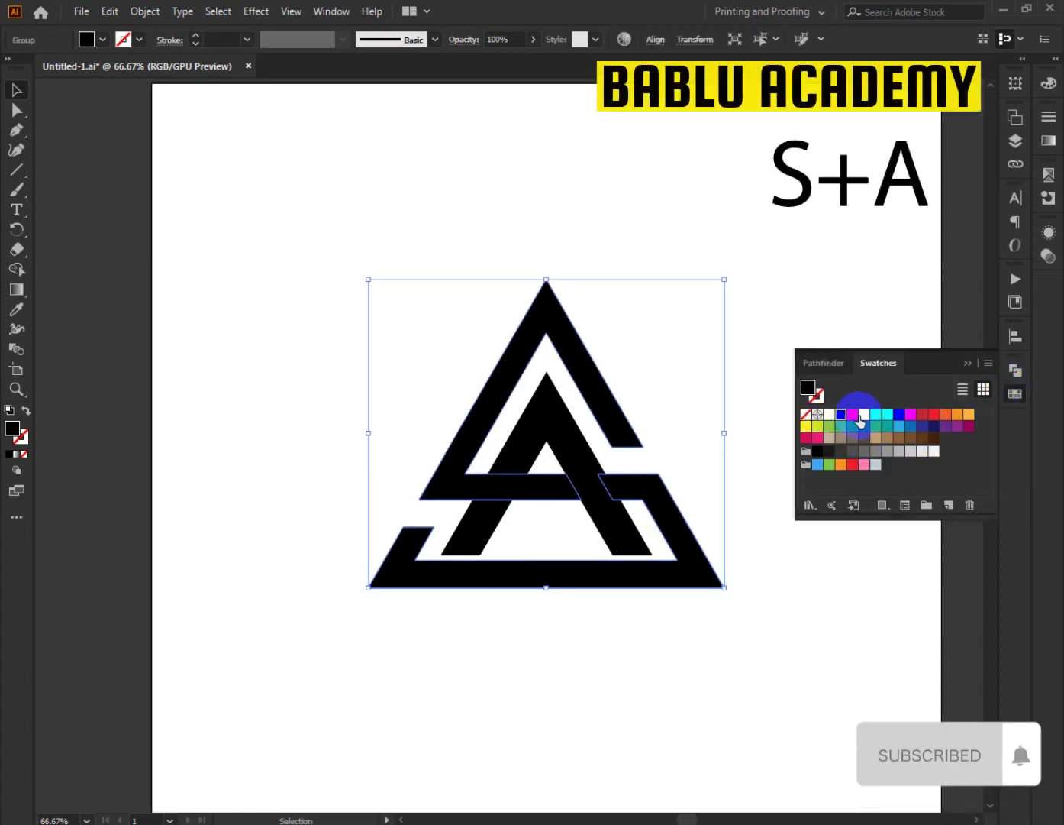
{"action": "left_click", "coordinate": [853, 418]}
{"action": "left_click", "coordinate": [790, 552]}
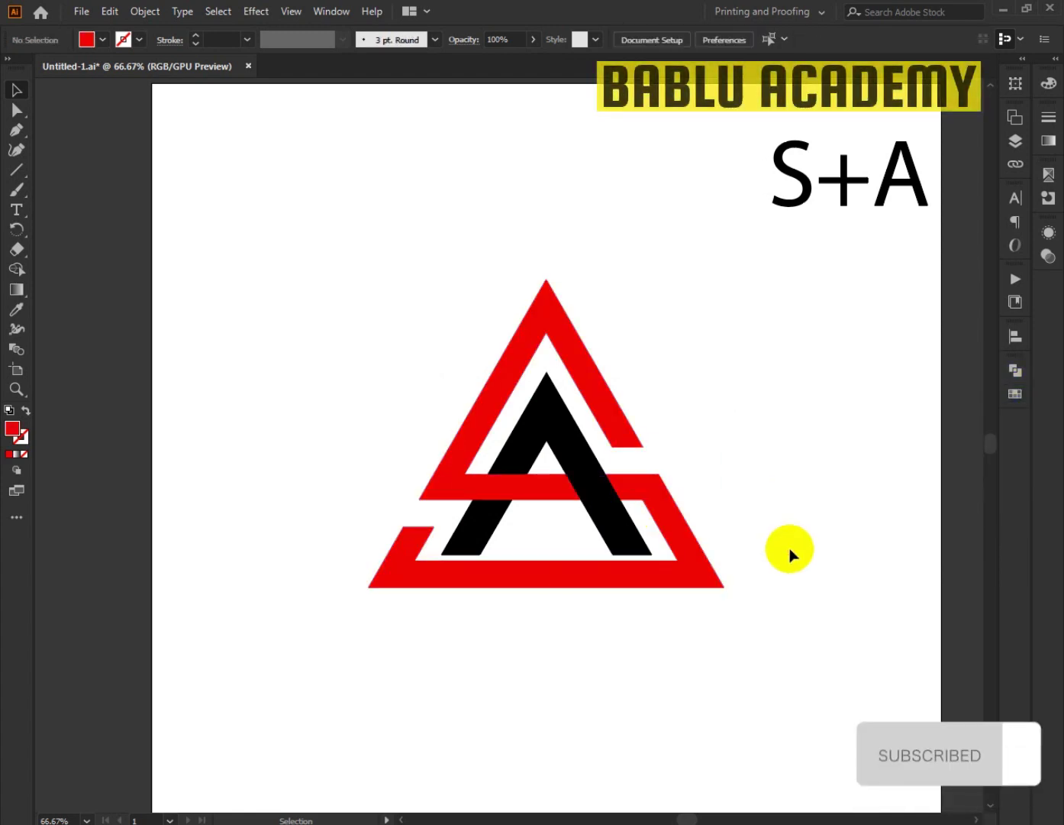
- Move the "S+A" text from the artboard's upper-right corner to just below the logo, roughly centered under it
{"action": "key", "text": "ctrl+minus"}
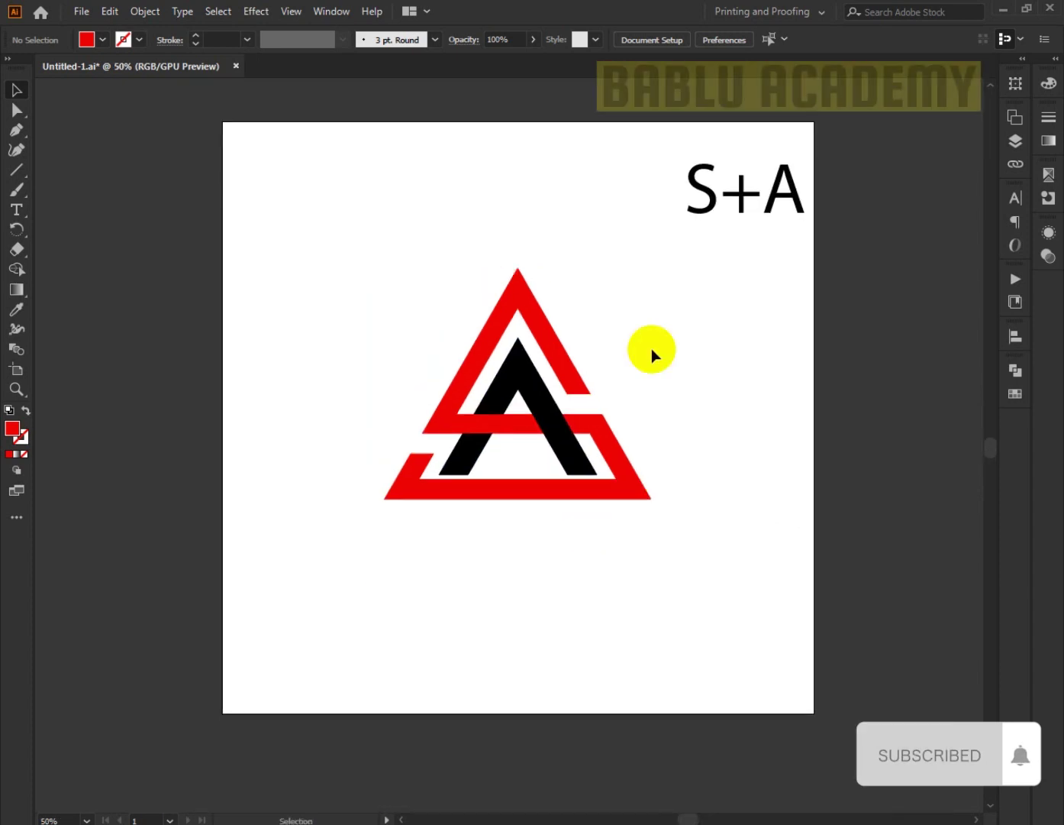
{"action": "left_click_drag", "start_coordinate": [731, 210], "coordinate": [510, 571]}
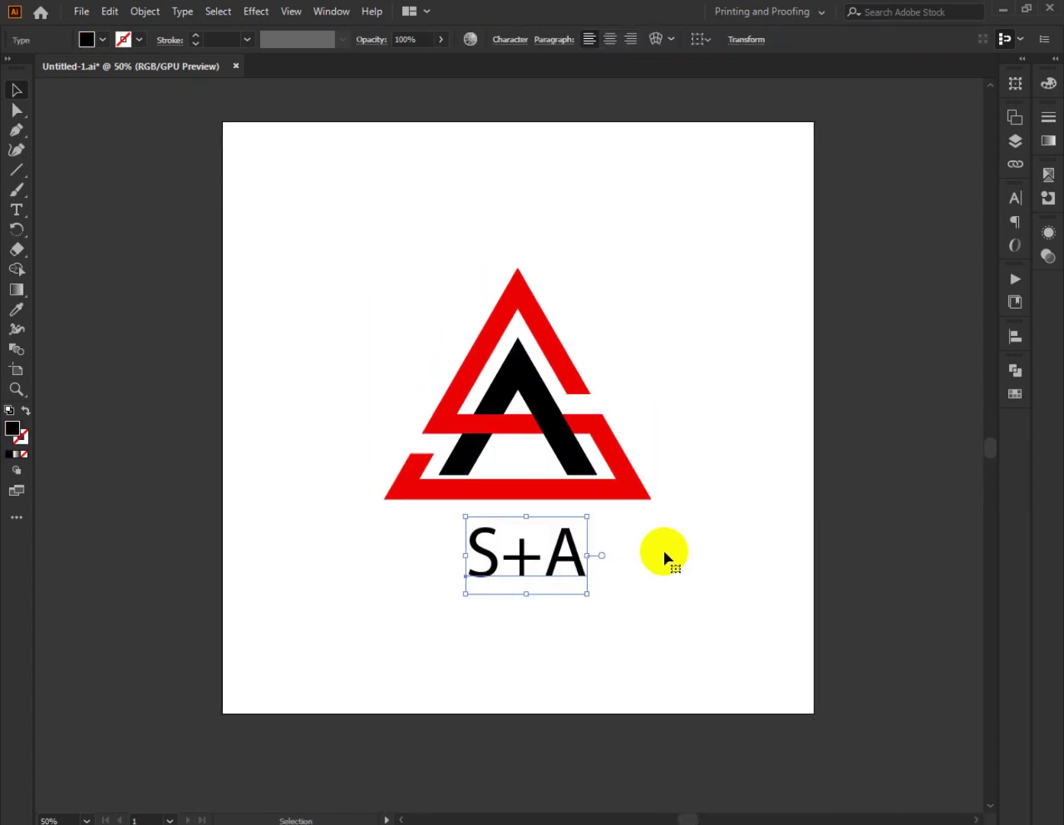
{"action": "left_click", "coordinate": [670, 555]}
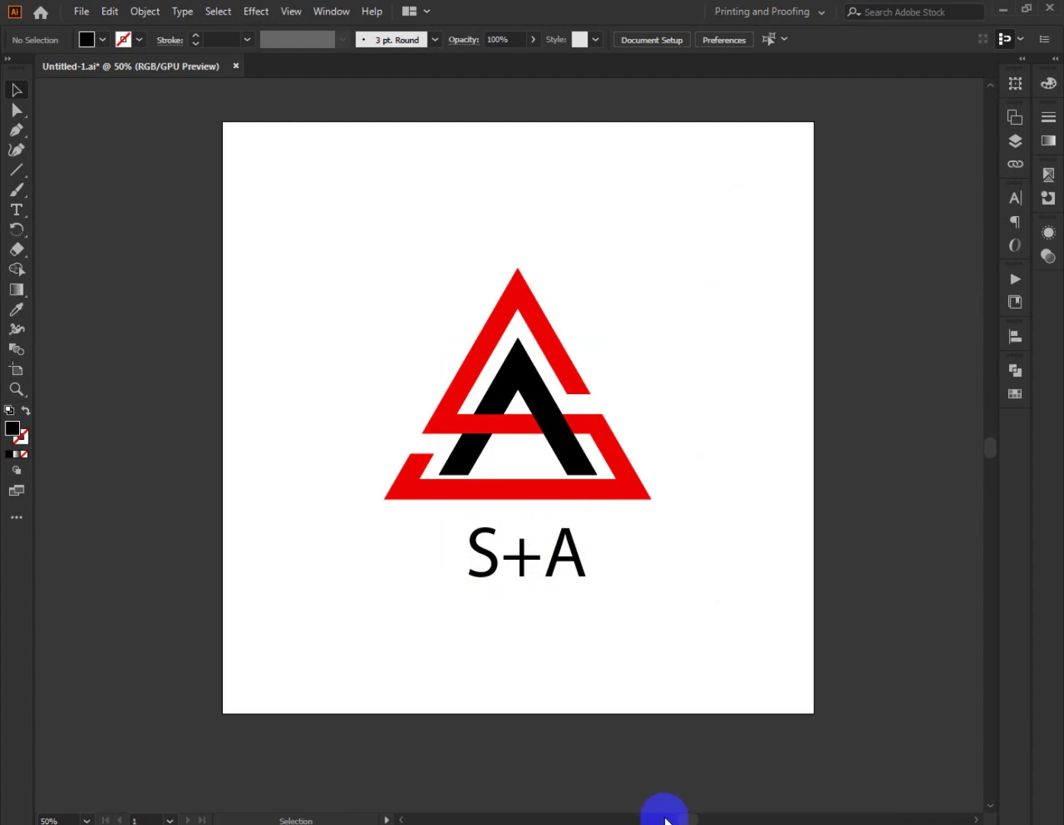